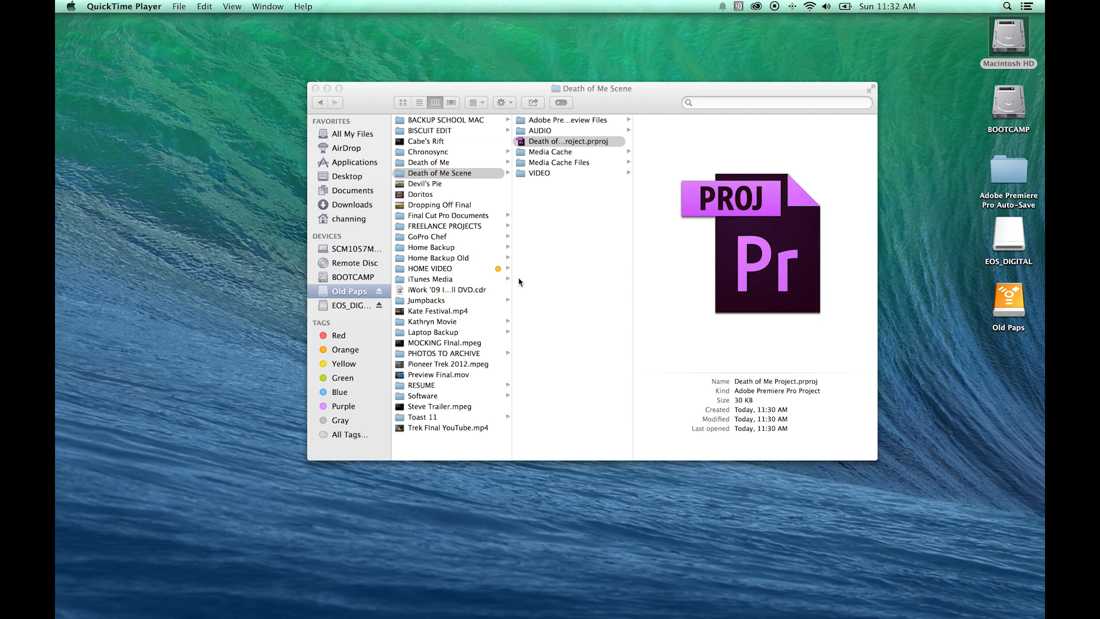
Open the EOS_DIGITAL card in its own window and place it beside the Death of Me Scene window.
left_click_drag(623, 96, 502, 97)
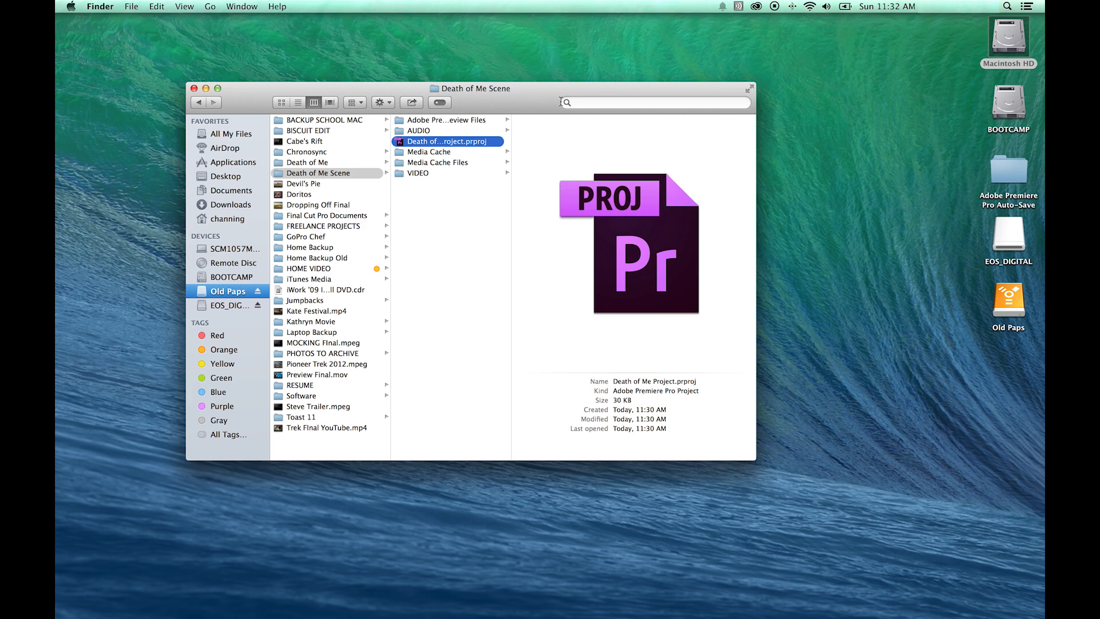
double_click(1002, 238)
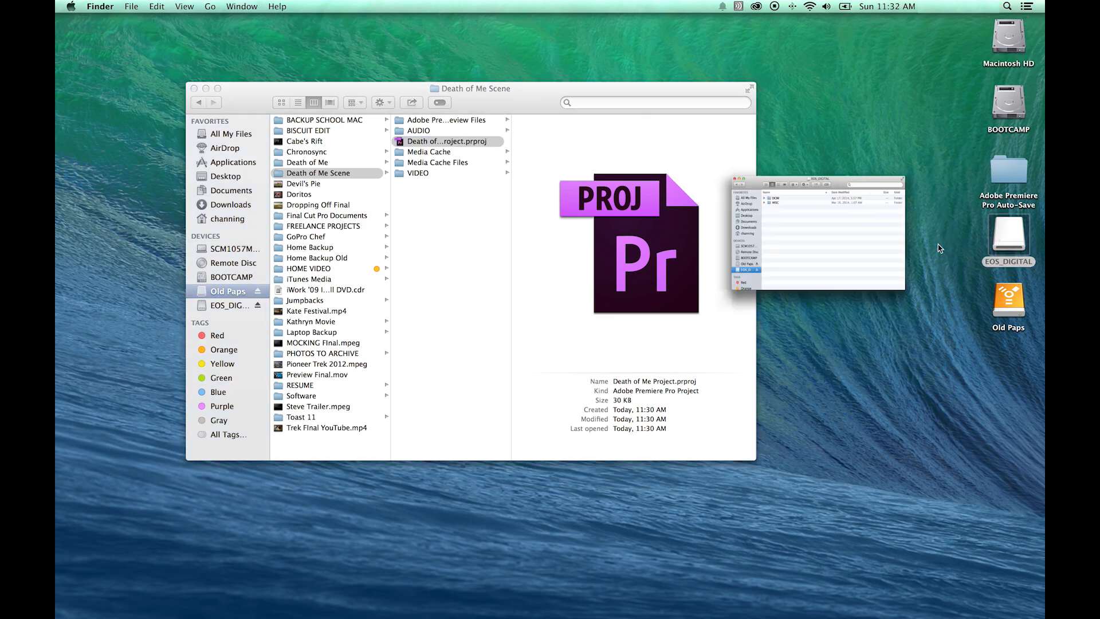
left_click_drag(277, 100, 520, 322)
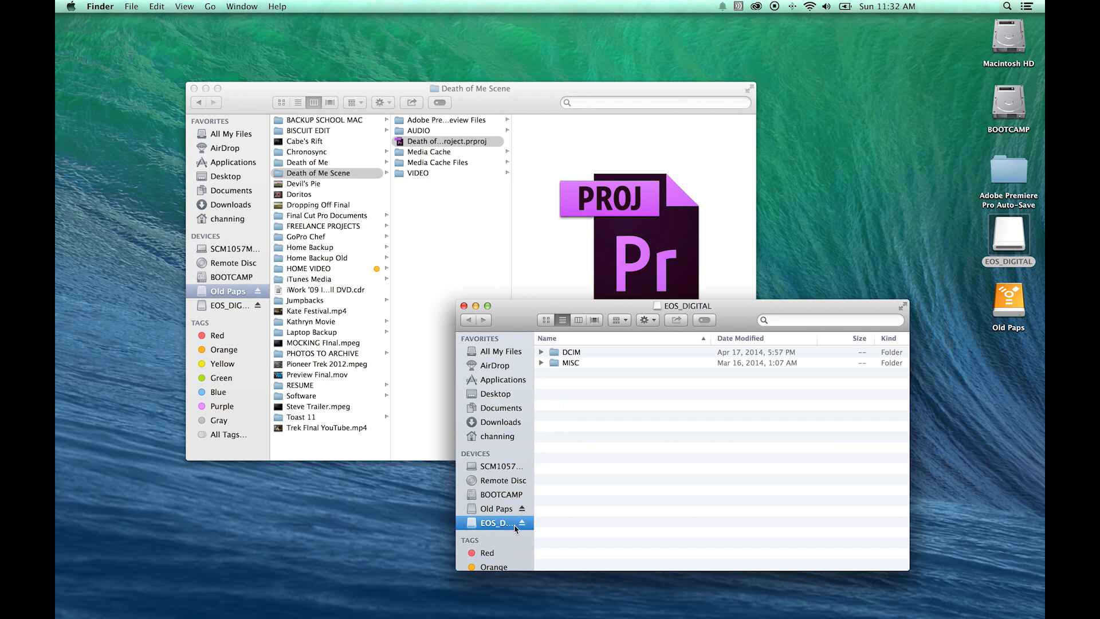
left_click_drag(518, 320, 466, 254)
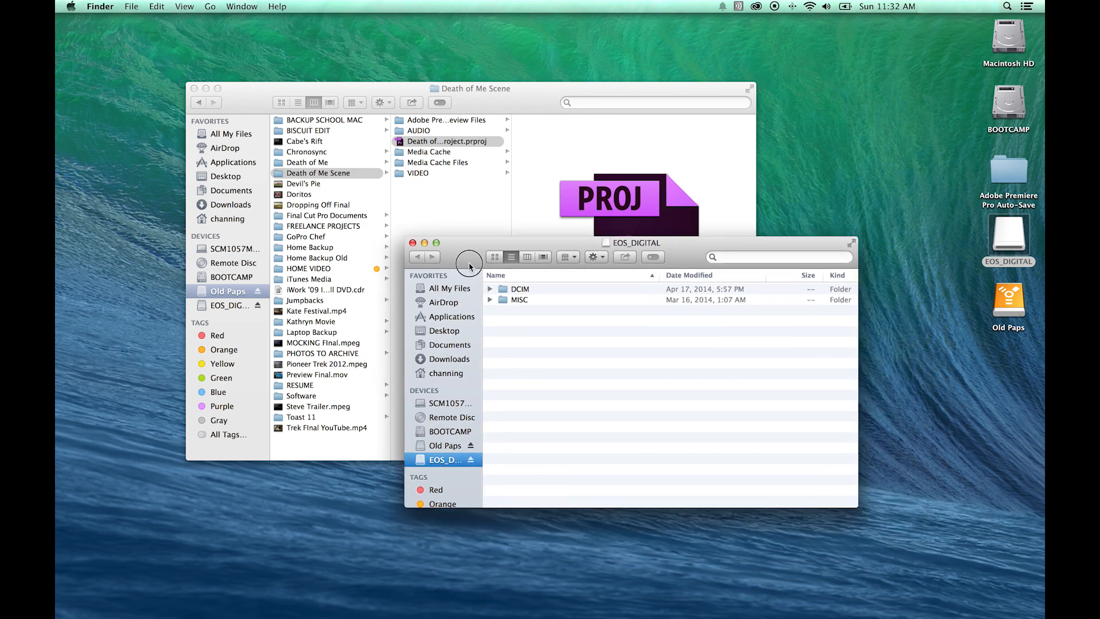
left_click_drag(545, 329, 491, 288)
Browse the card's DCIM folder and its 100EOS5D and EOSMISC subfolders to inspect the video files.
left_click(490, 296)
left_click(490, 296)
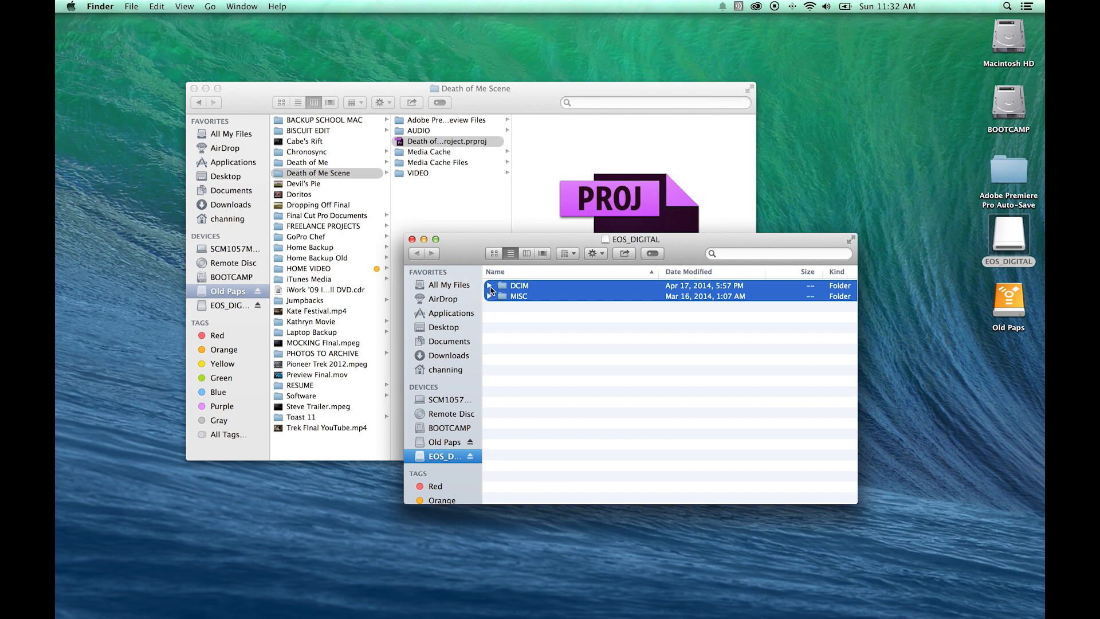
left_click(489, 285)
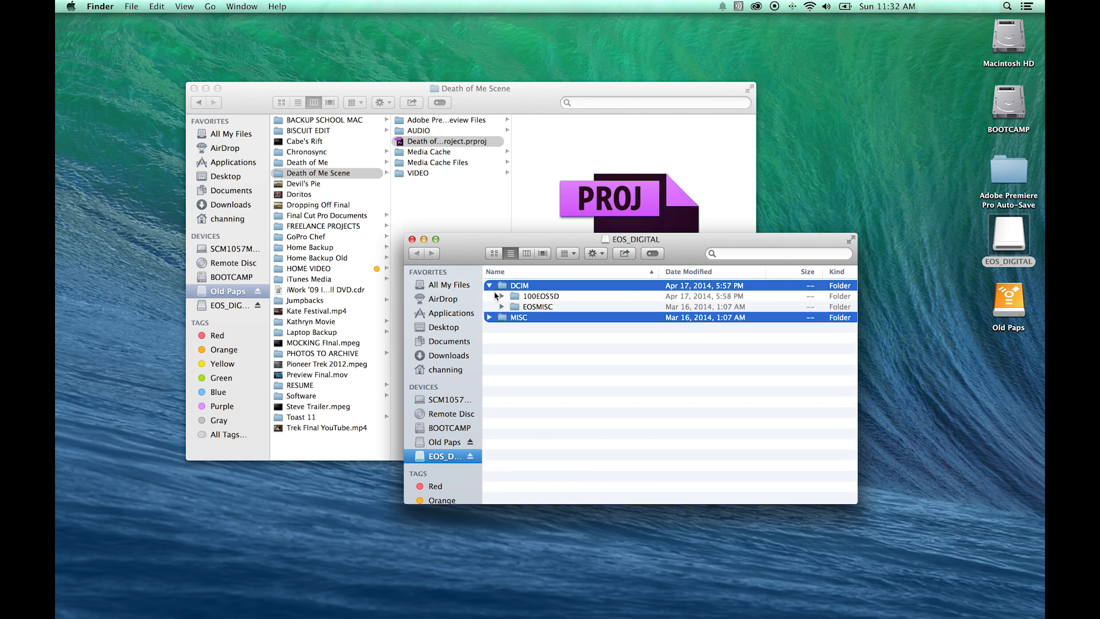
left_click(519, 349)
left_click(501, 296)
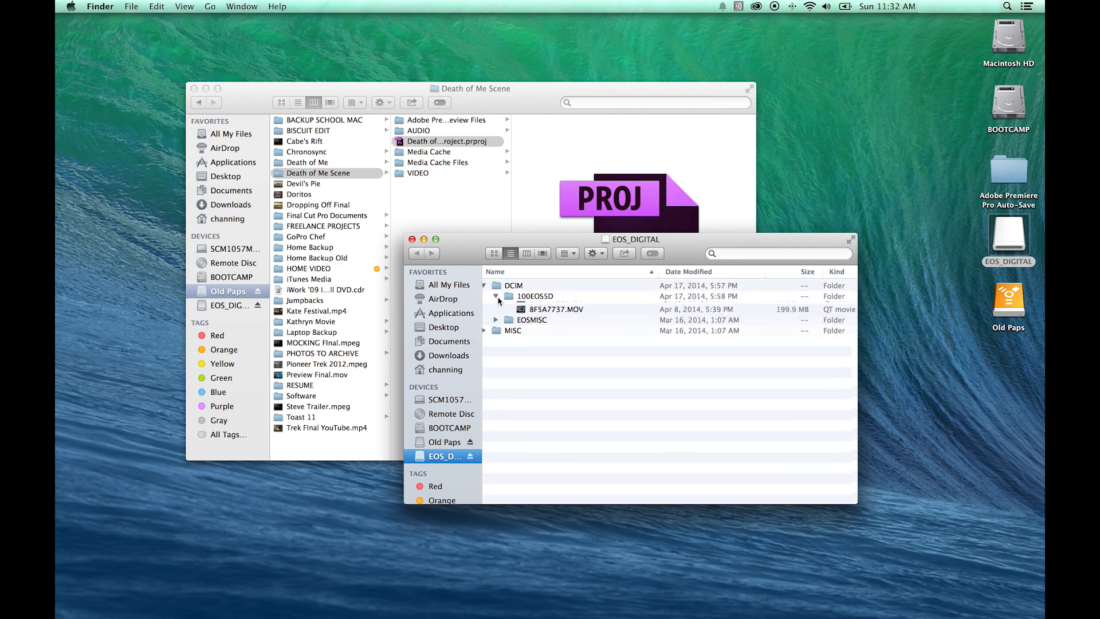
left_click_drag(508, 311, 517, 340)
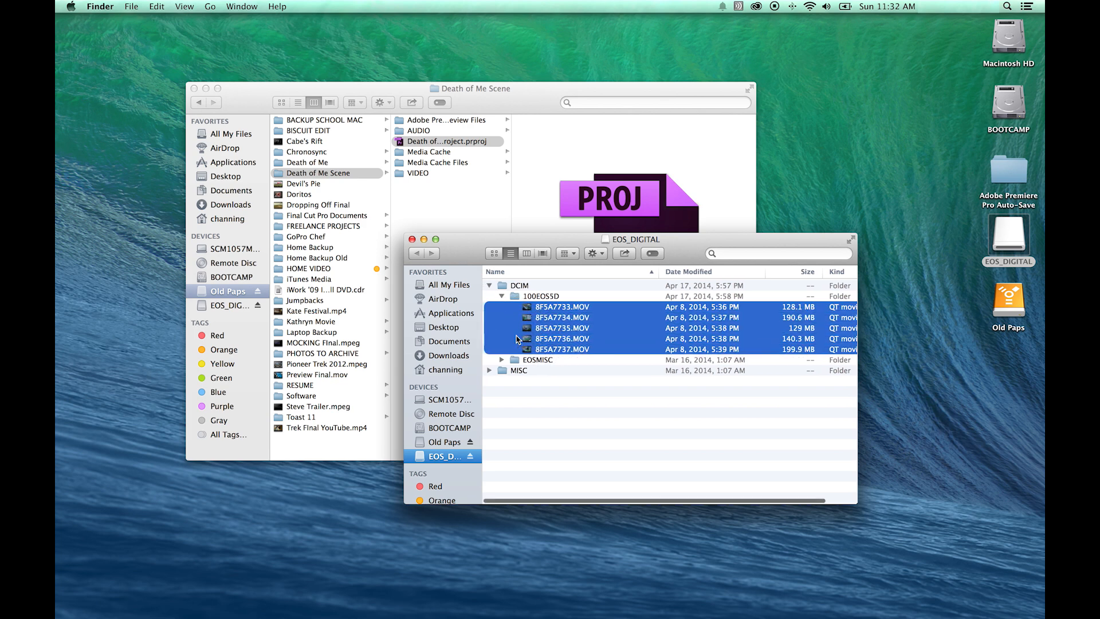
left_click(502, 297)
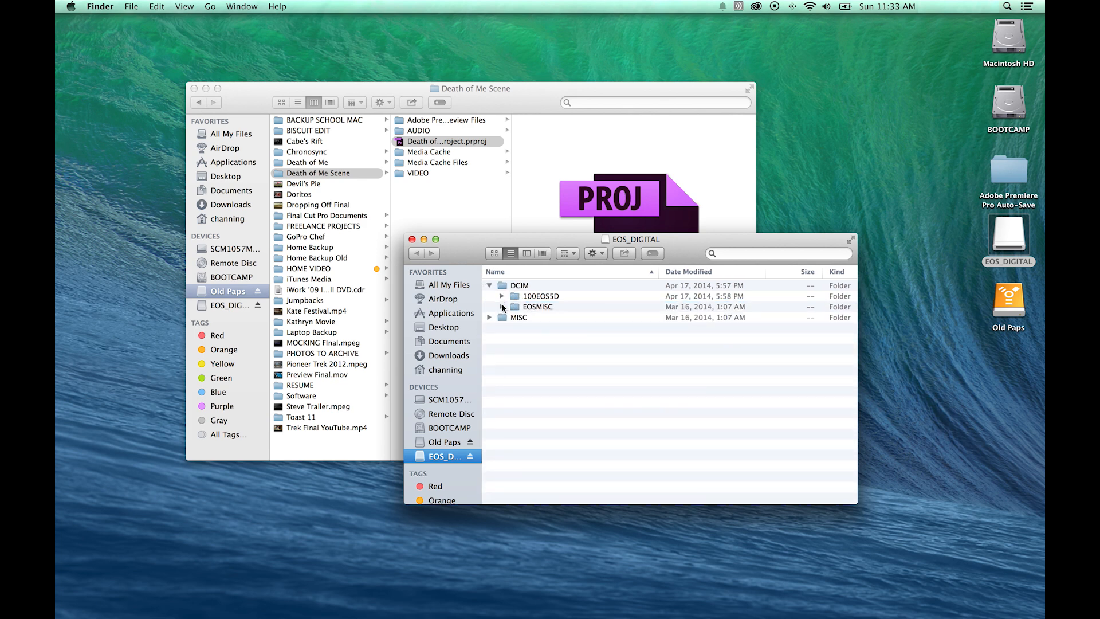
left_click(502, 306)
left_click(502, 307)
Collapse the card's folders and select both DCIM and MISC at the card's top level.
left_click_drag(473, 254, 614, 326)
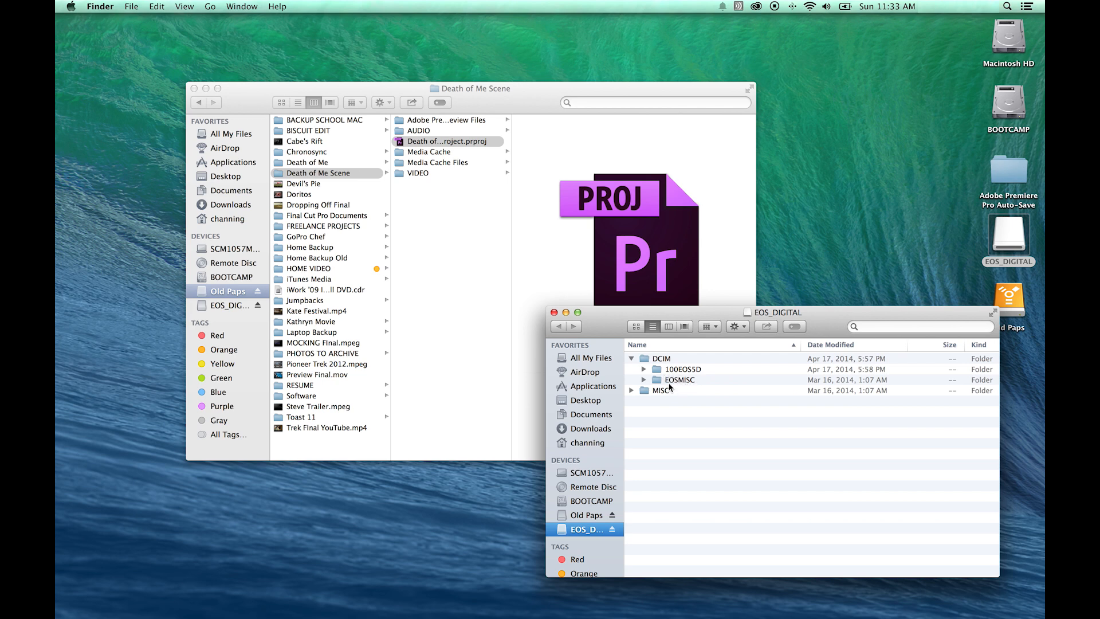
left_click(631, 358)
left_click_drag(655, 394, 633, 353)
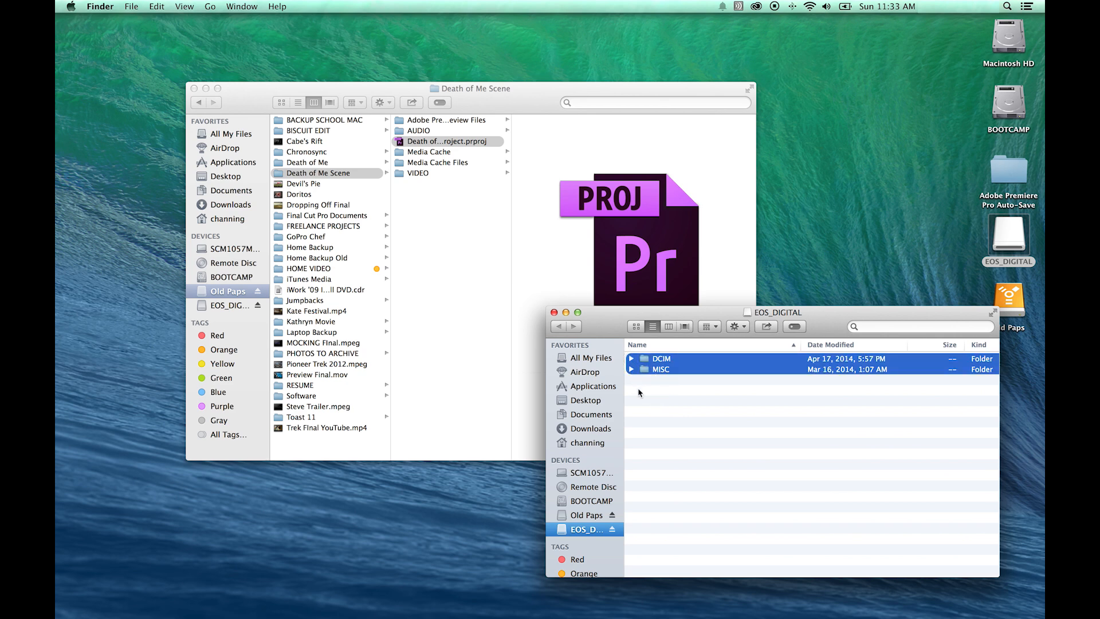
left_click(642, 418)
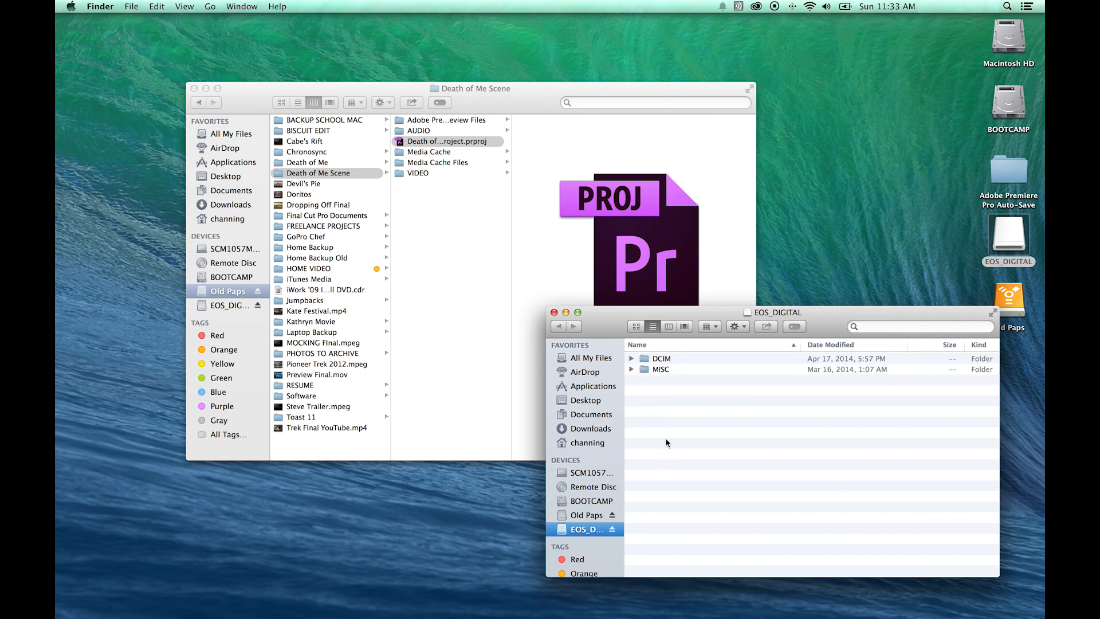
key("super+a")
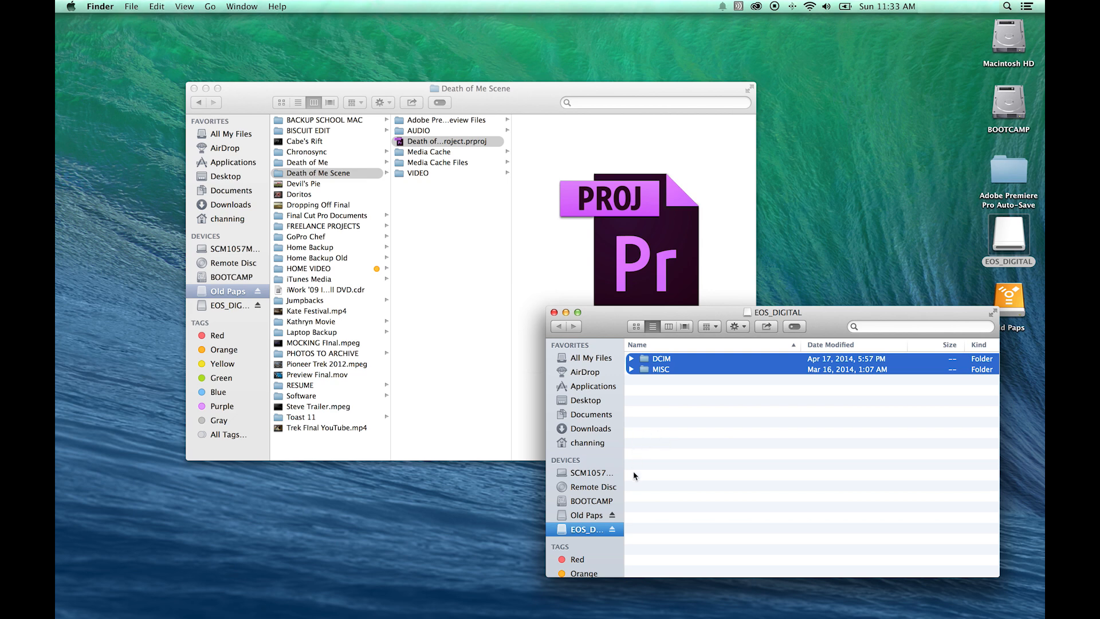
Create a new folder named DSLR CARD 01 inside the Death of Me Scene folder.
left_click(586, 516)
scroll(709, 456, "down", 3)
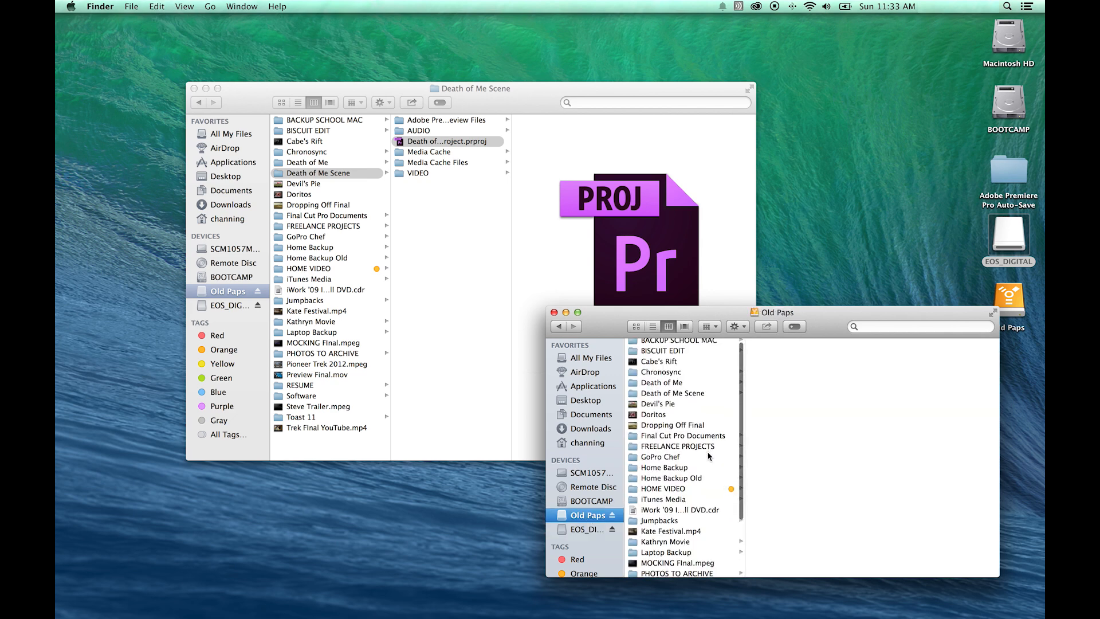
left_click(451, 229)
left_click(434, 206)
right_click(435, 207)
left_click(435, 208)
type("DSLR CARD 01")
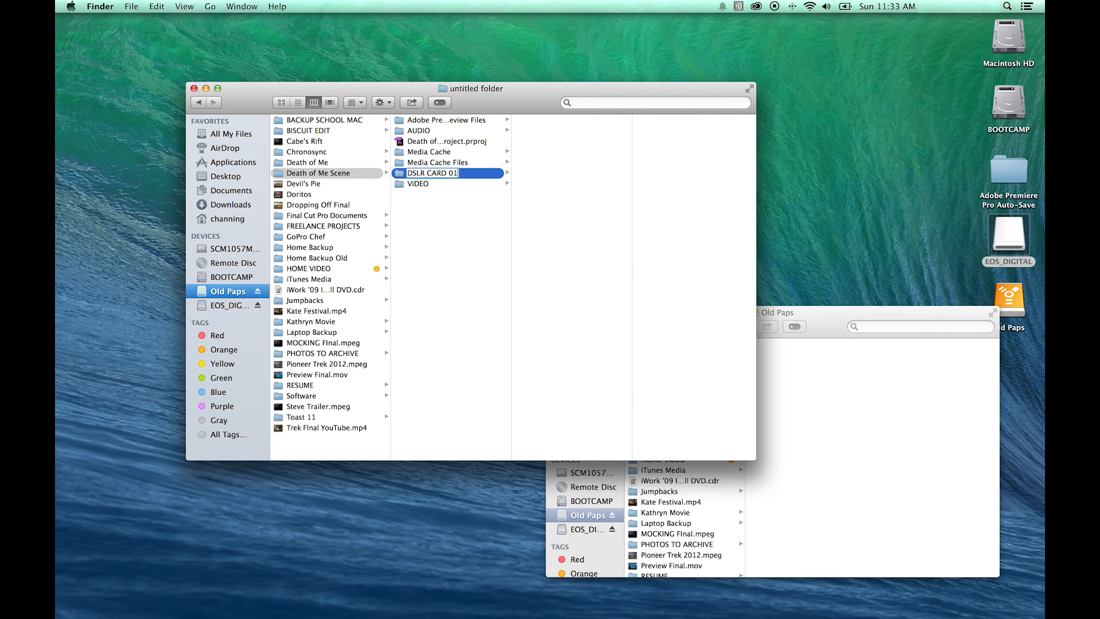
key("Return")
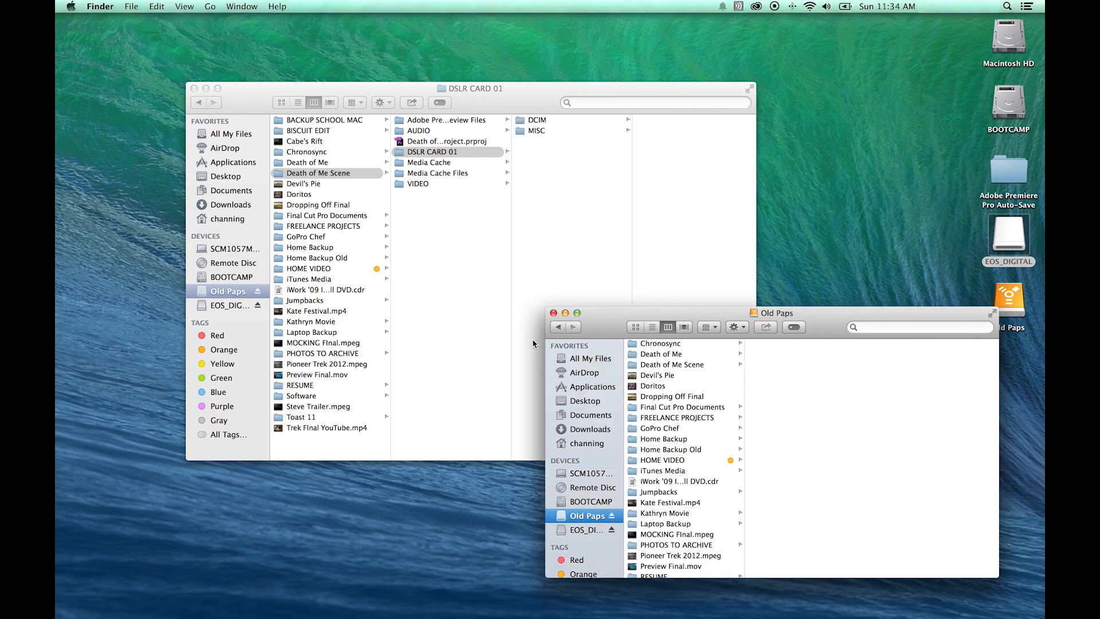
Inspect the DSLR CARD 01 folder's contents and switch to Premiere Pro.
left_click(424, 152)
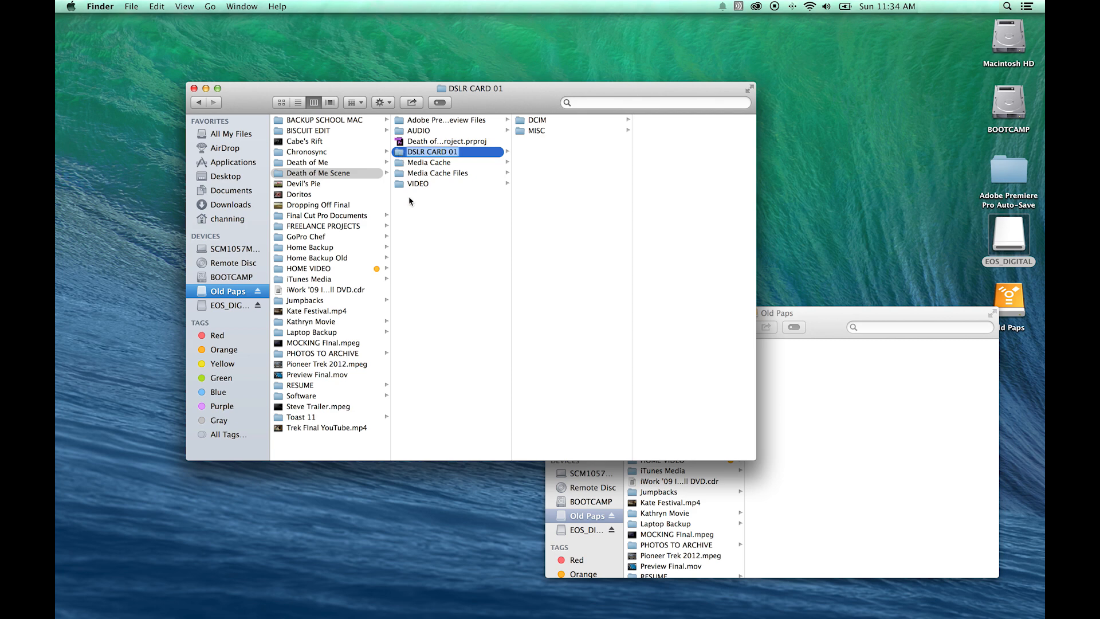
left_click(435, 228)
left_click(418, 155)
key("super+Tab")
key("super+Tab")
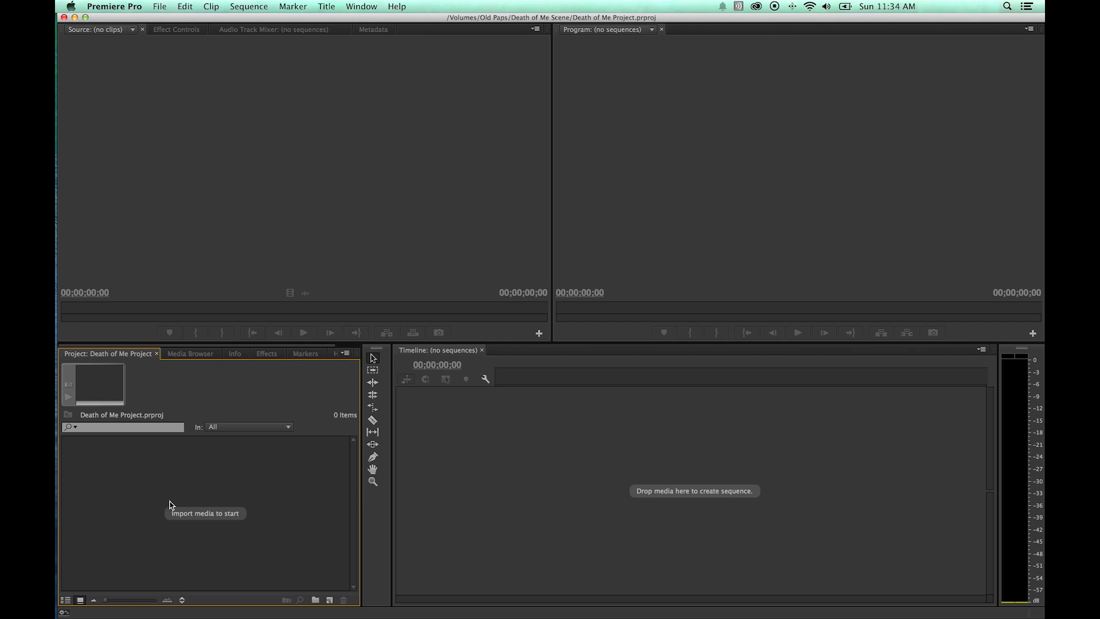
Maximize the Project panel, open the Import dialog, and cancel it.
key("grave")
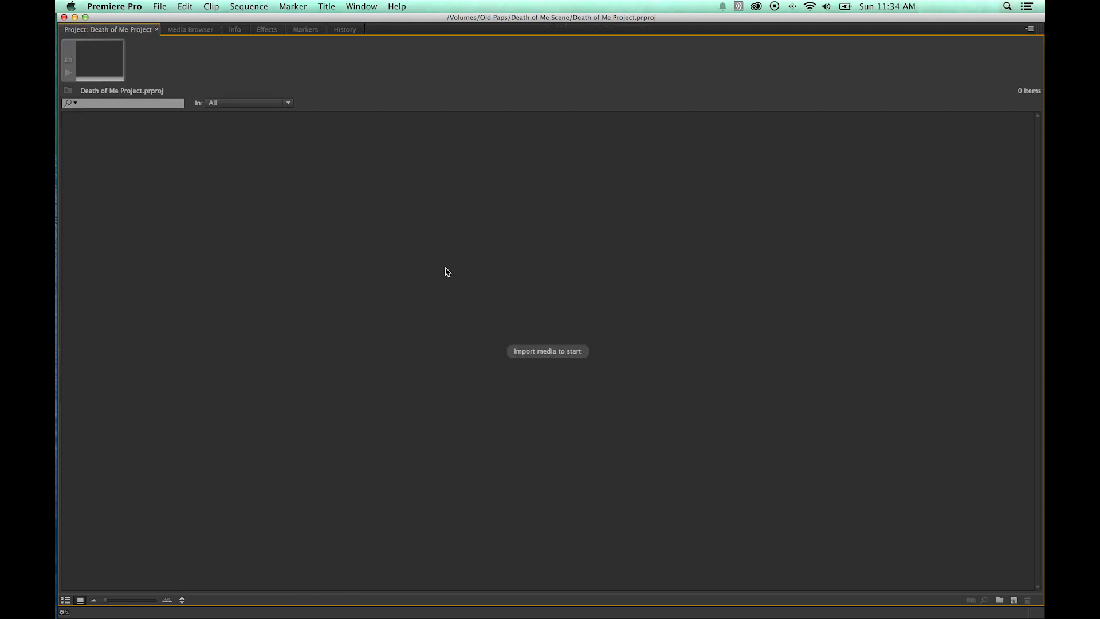
double_click(503, 296)
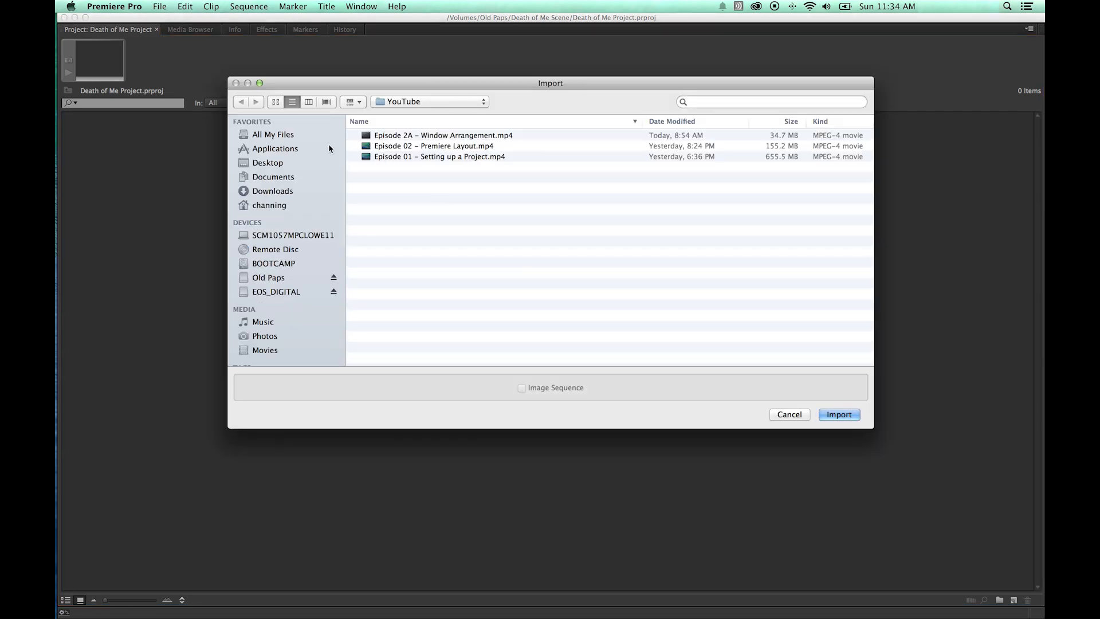
left_click(378, 156)
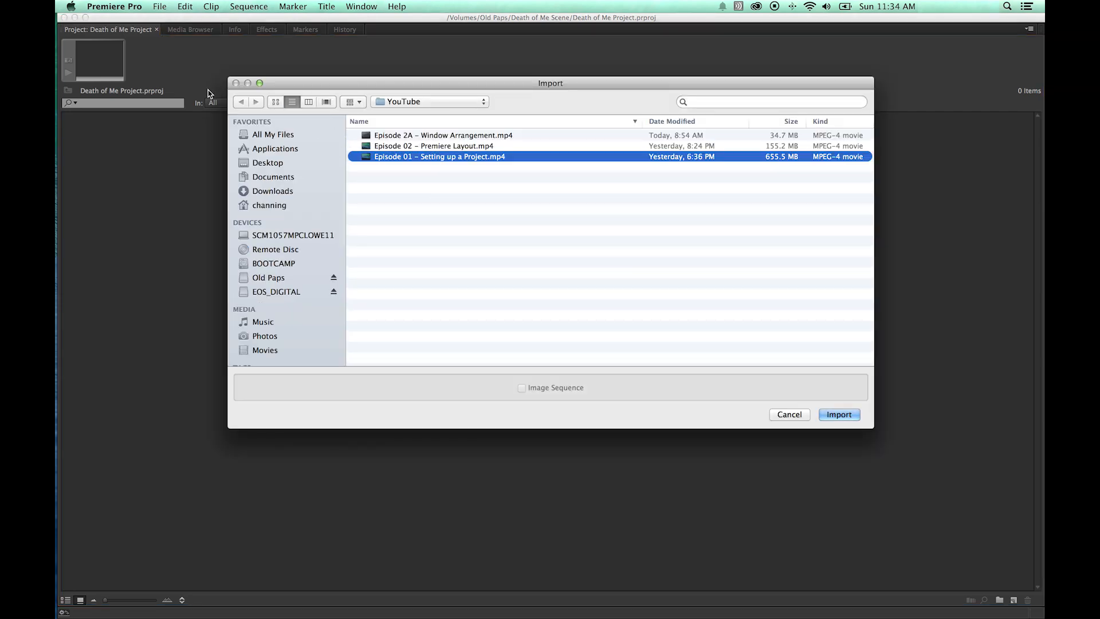
left_click(784, 419)
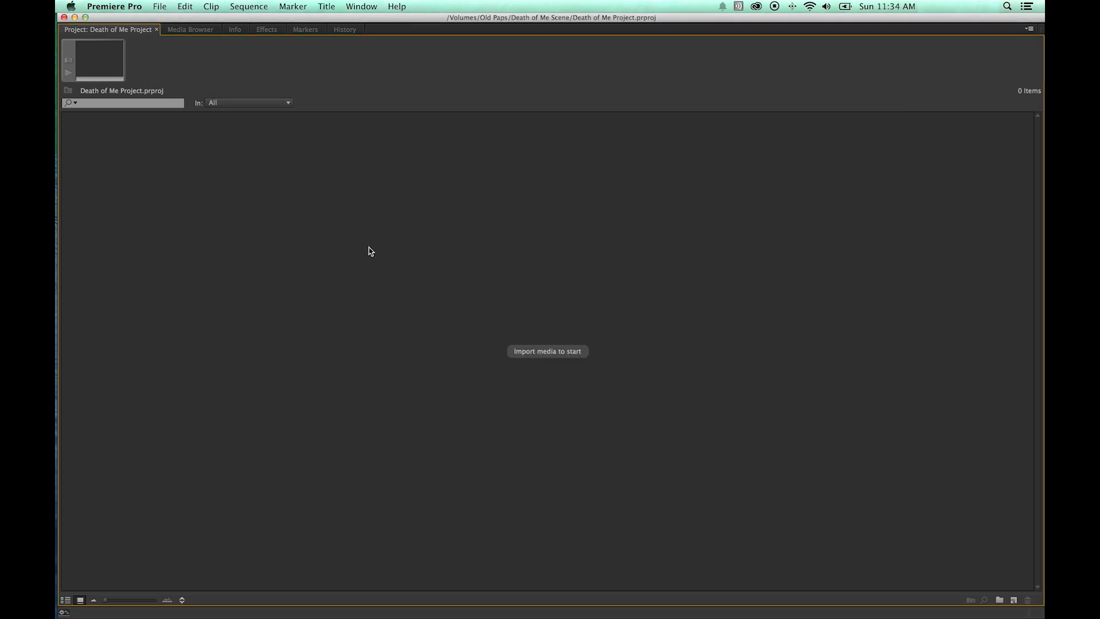
Switch back and forth between the Media Browser and Project panels to compare them.
left_click(190, 30)
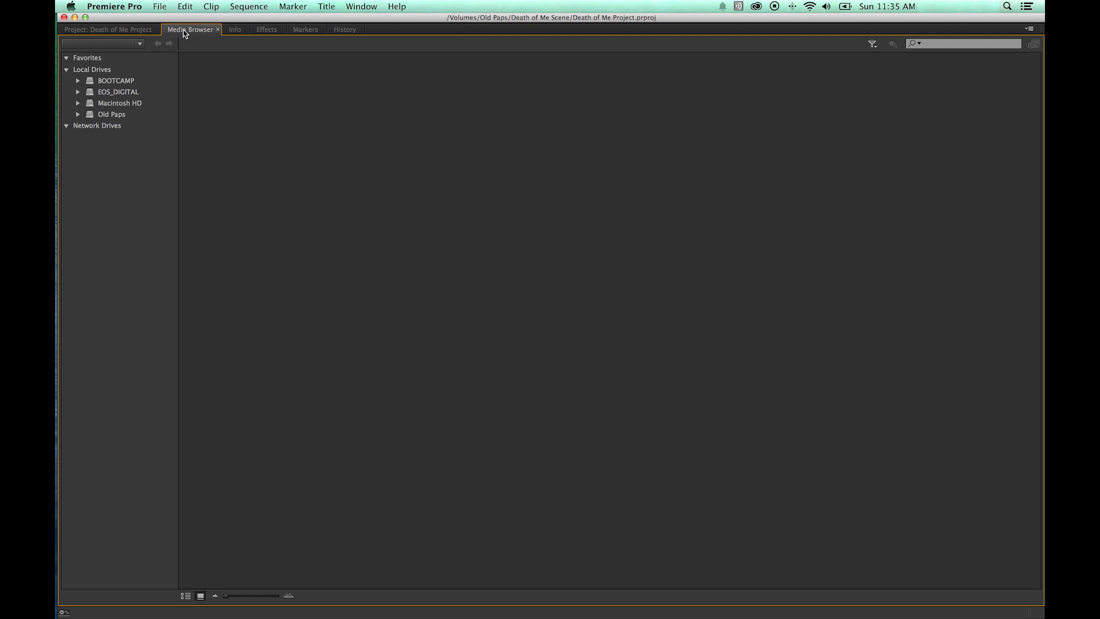
left_click(143, 33)
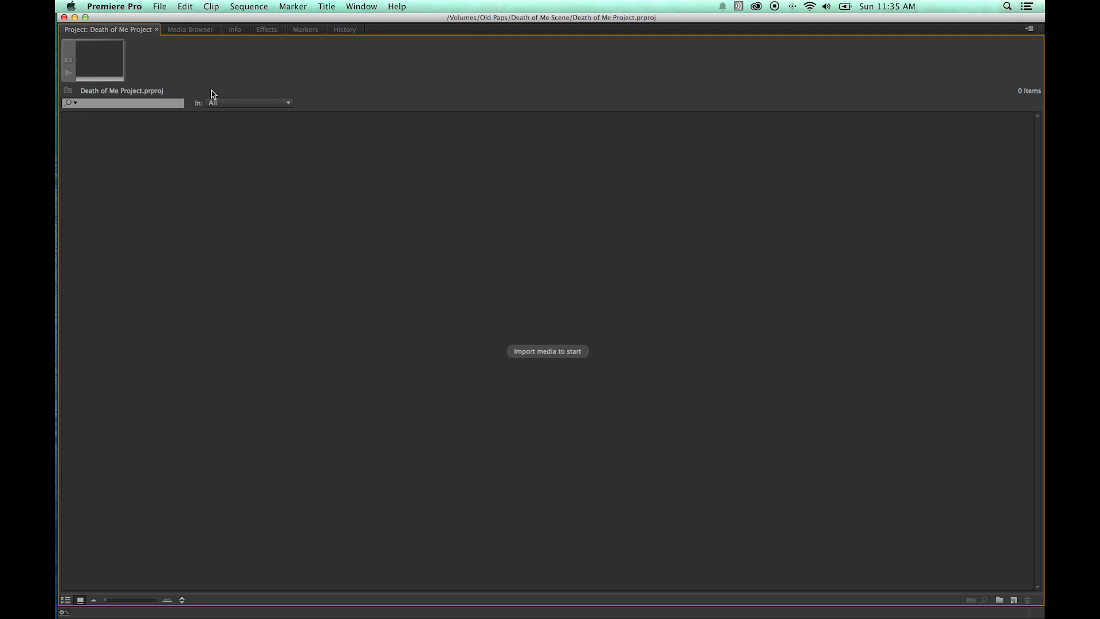
left_click(196, 30)
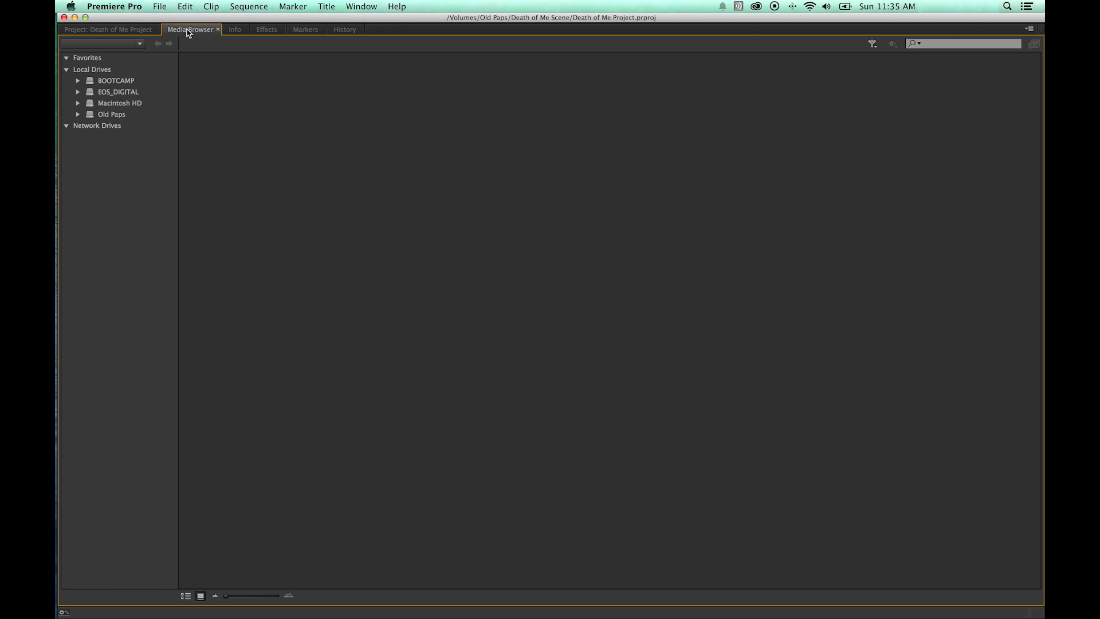
left_click(134, 33)
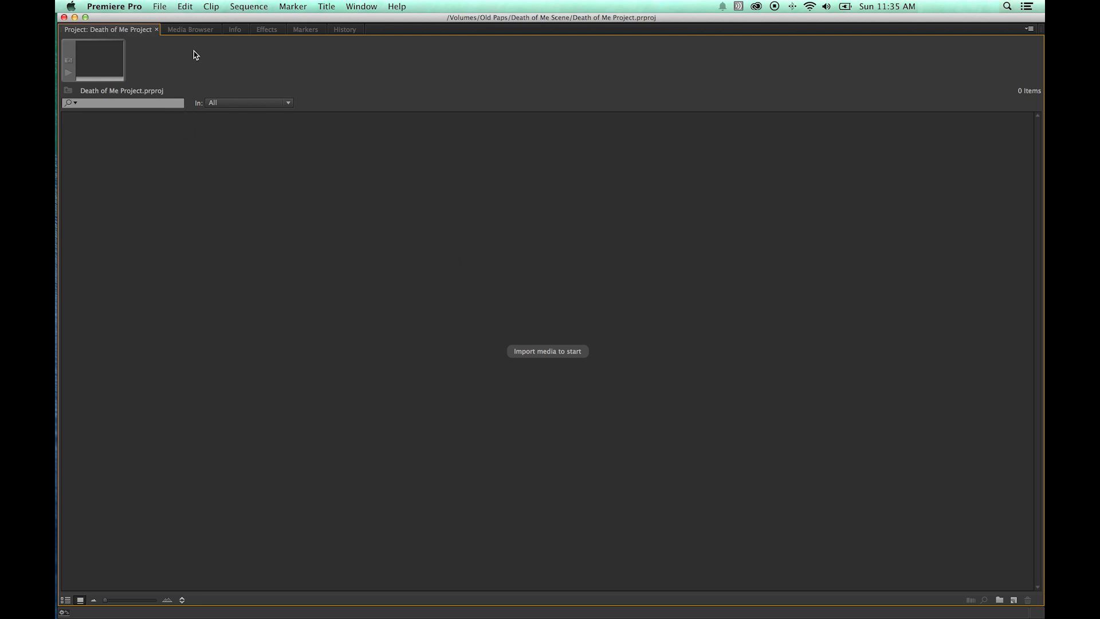
left_click(191, 31)
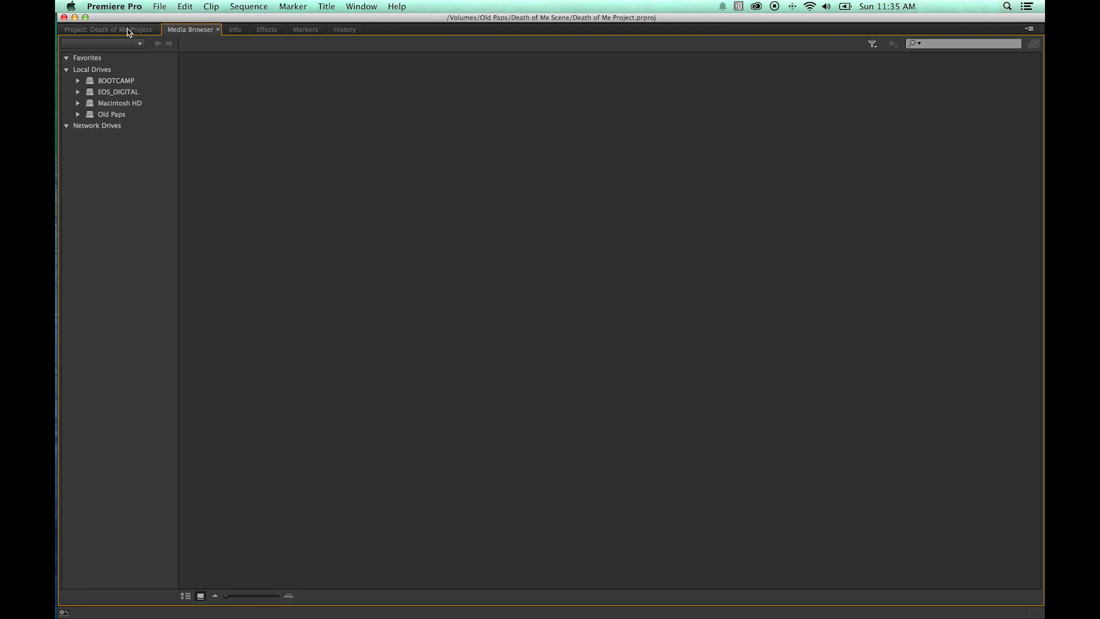
left_click(128, 29)
left_click(172, 30)
left_click(114, 32)
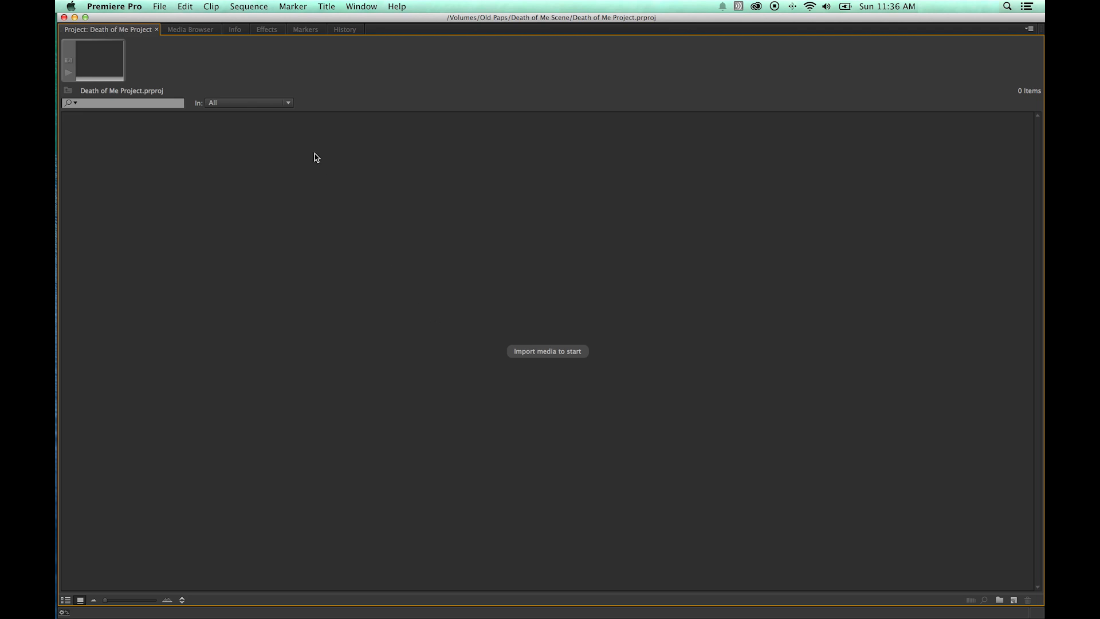
left_click(195, 35)
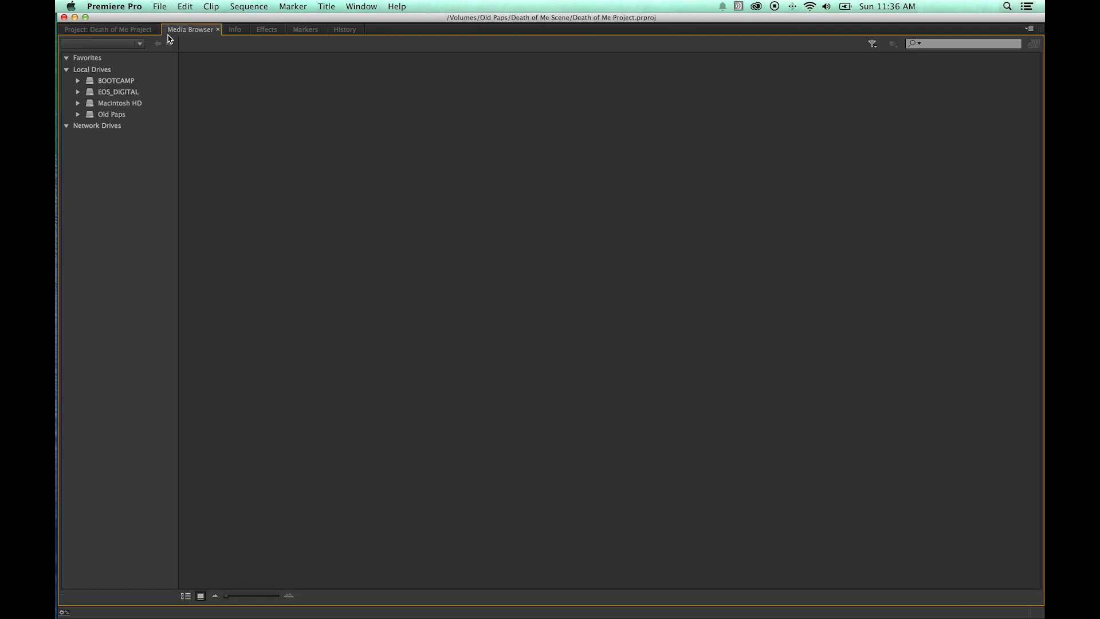
left_click(137, 33)
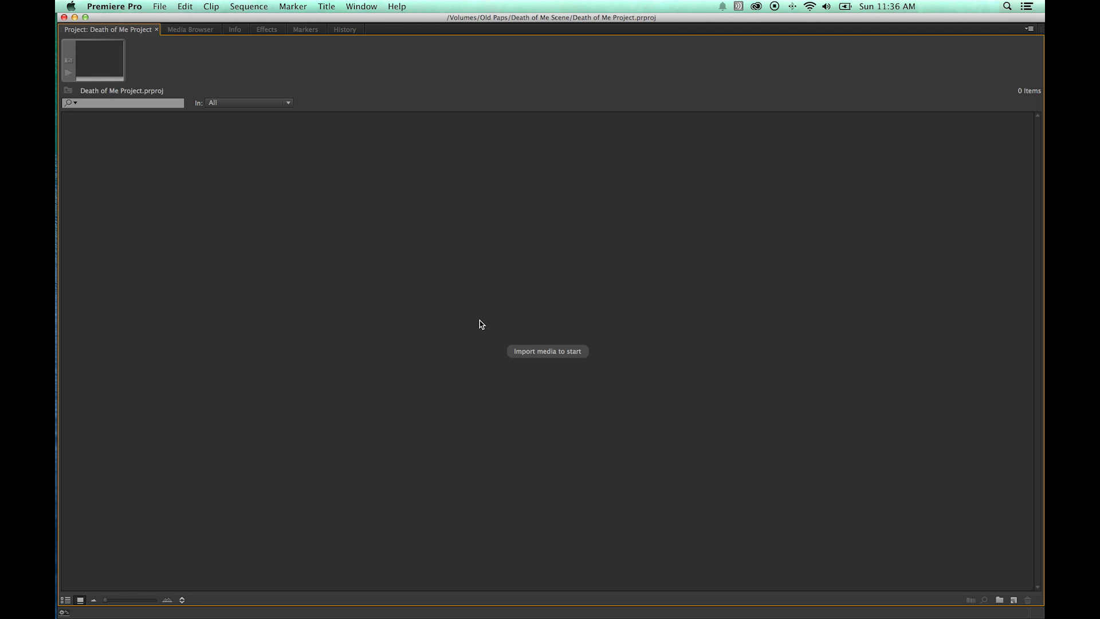
Import the VIDEO, AUDIO and DSLR CARD 01 folders from the Death of Me Scene folder on Old Paps into the project.
double_click(452, 314)
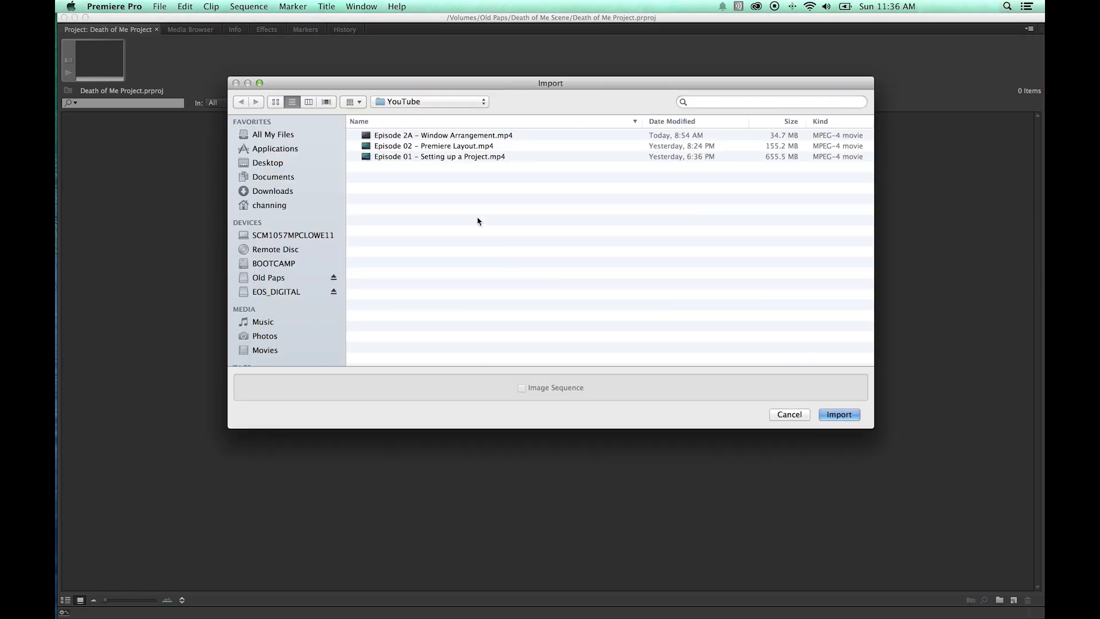
left_click(416, 103)
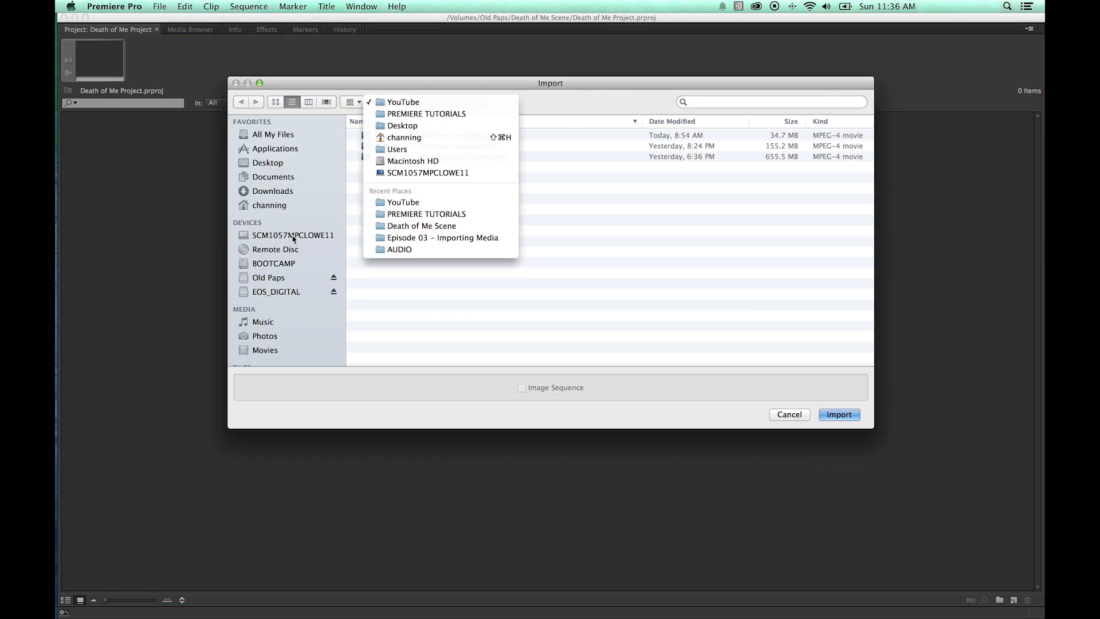
left_click(290, 275)
left_click(293, 279)
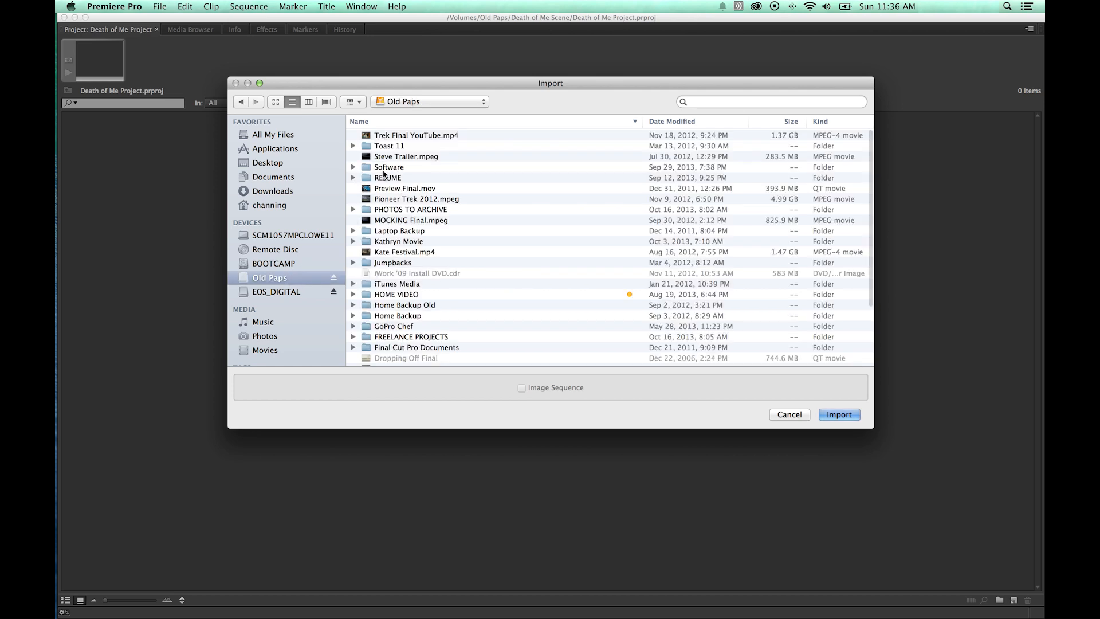
scroll(418, 263, "down", 5)
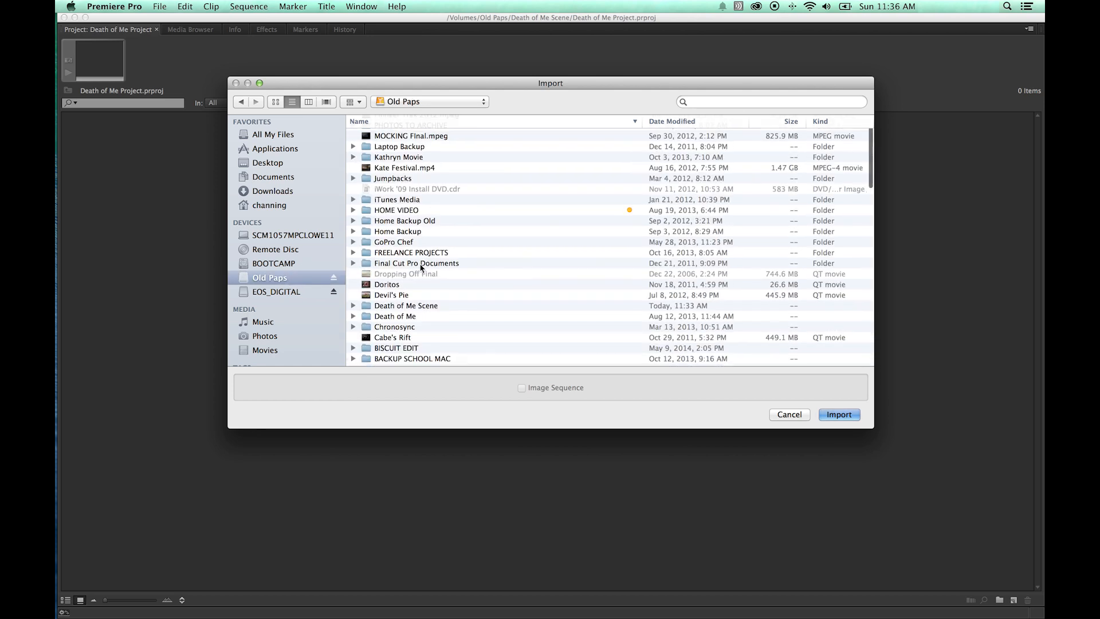
left_click(403, 310)
double_click(388, 310)
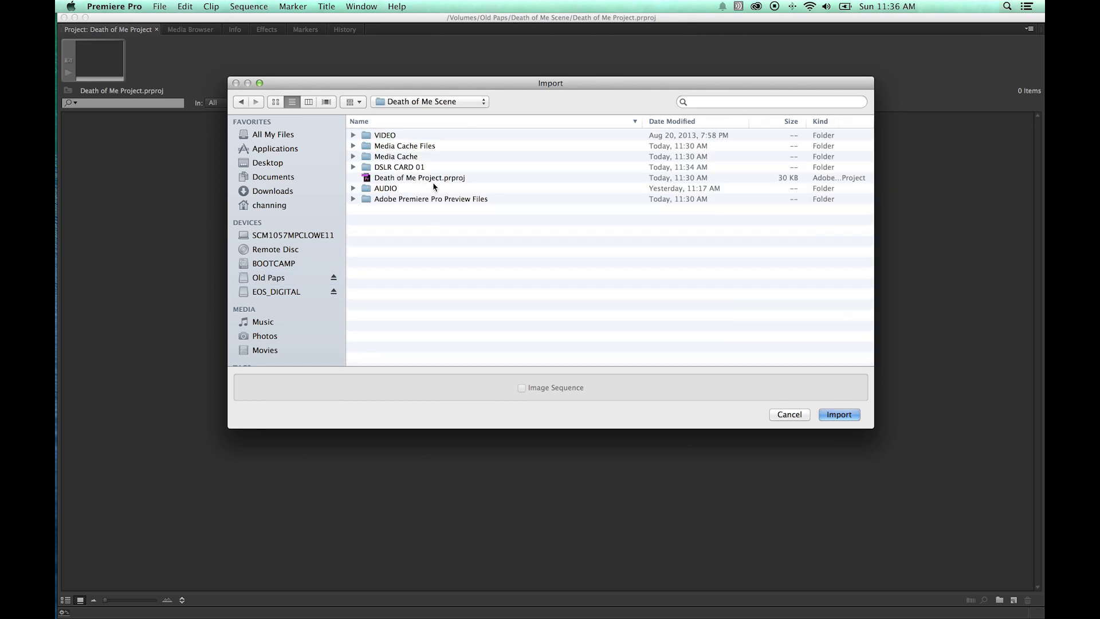
left_click(388, 137)
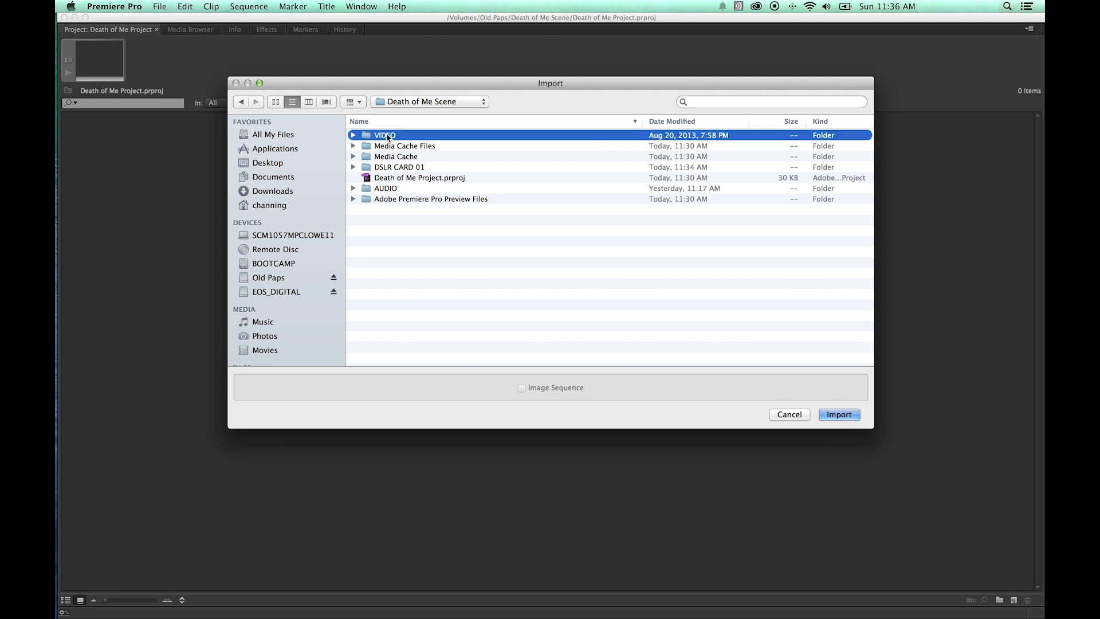
left_click(385, 189, "super")
left_click(392, 168, "super")
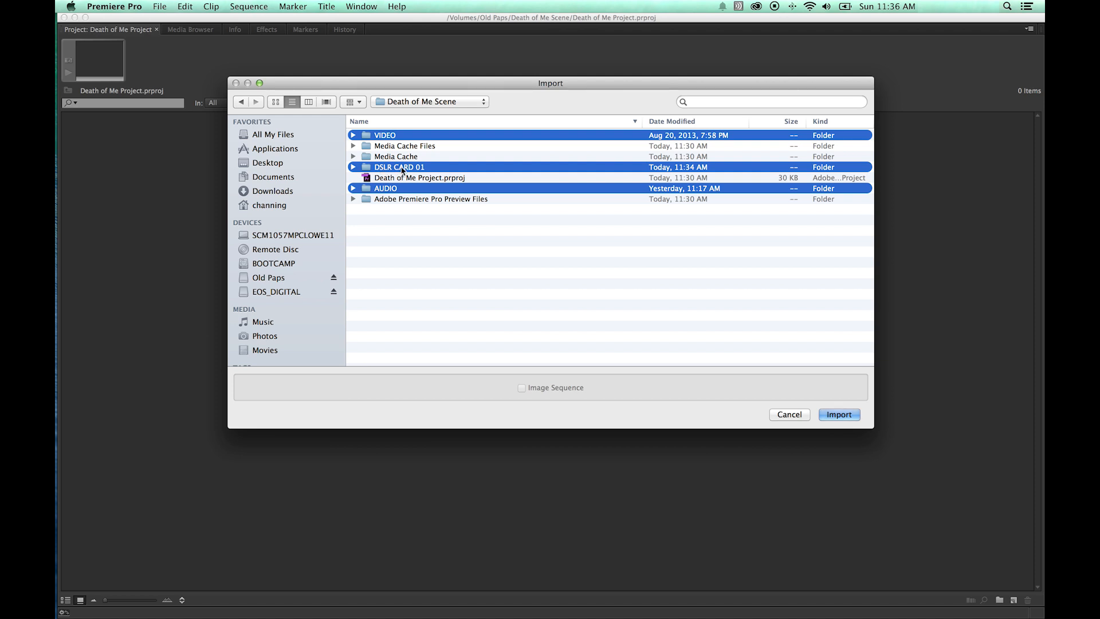
left_click(845, 418)
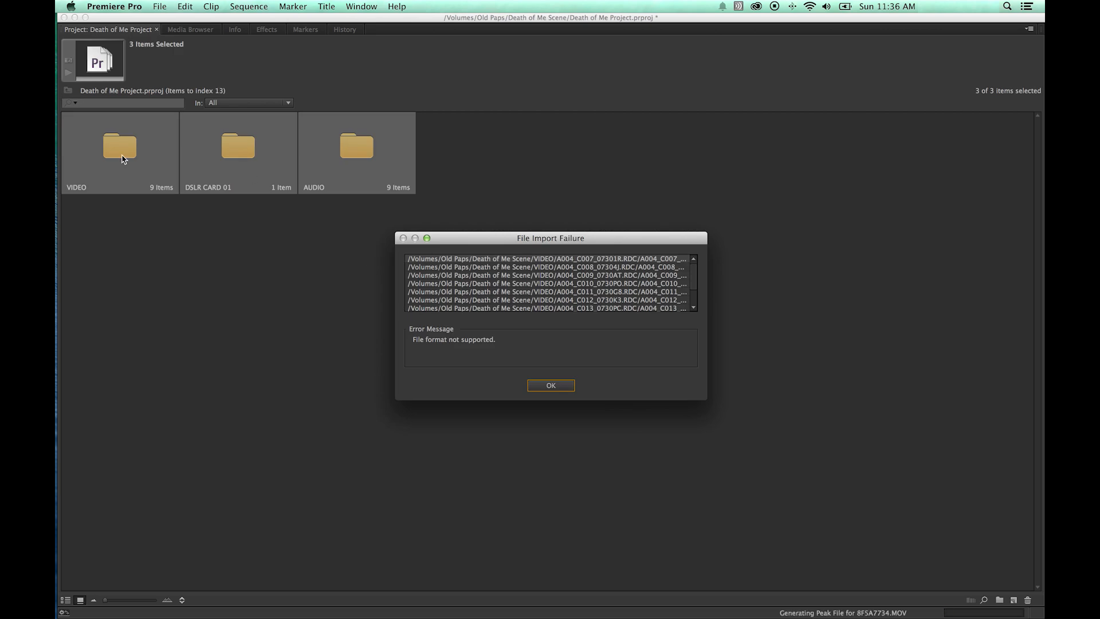
left_click(552, 386)
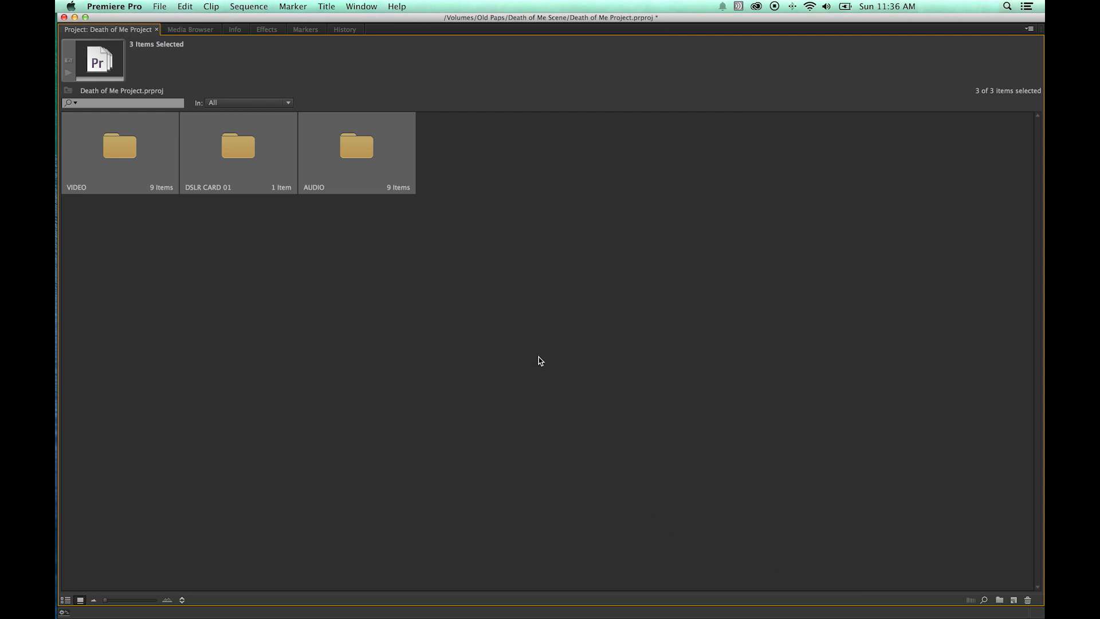
Open the DSLR CARD 01 and VIDEO bins to inspect their contents, closing each bin afterwards.
left_click(469, 315)
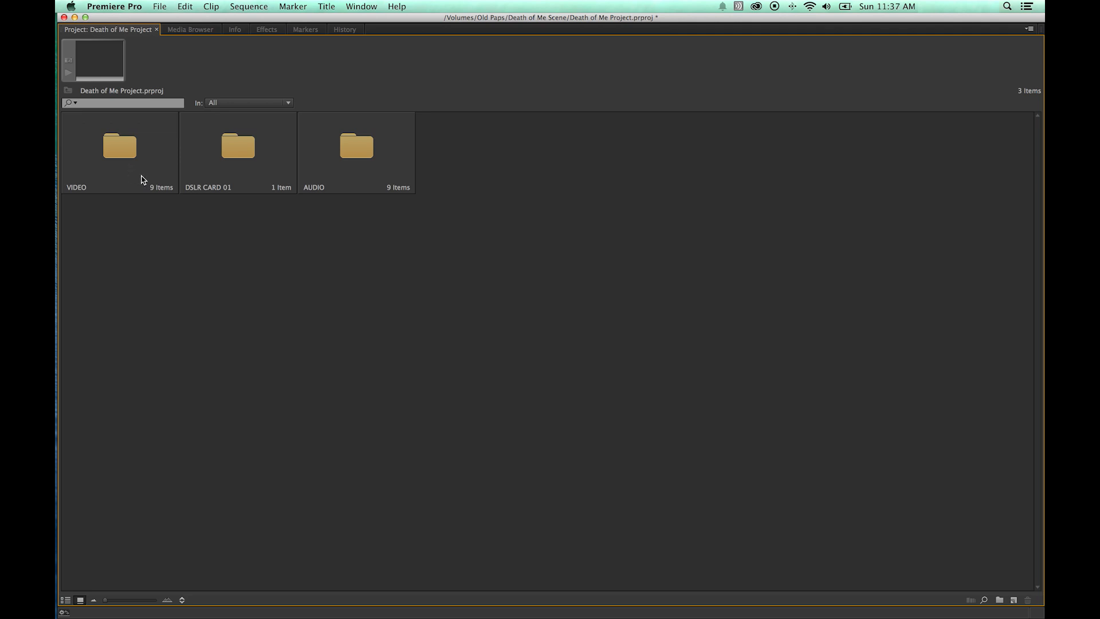
double_click(237, 161)
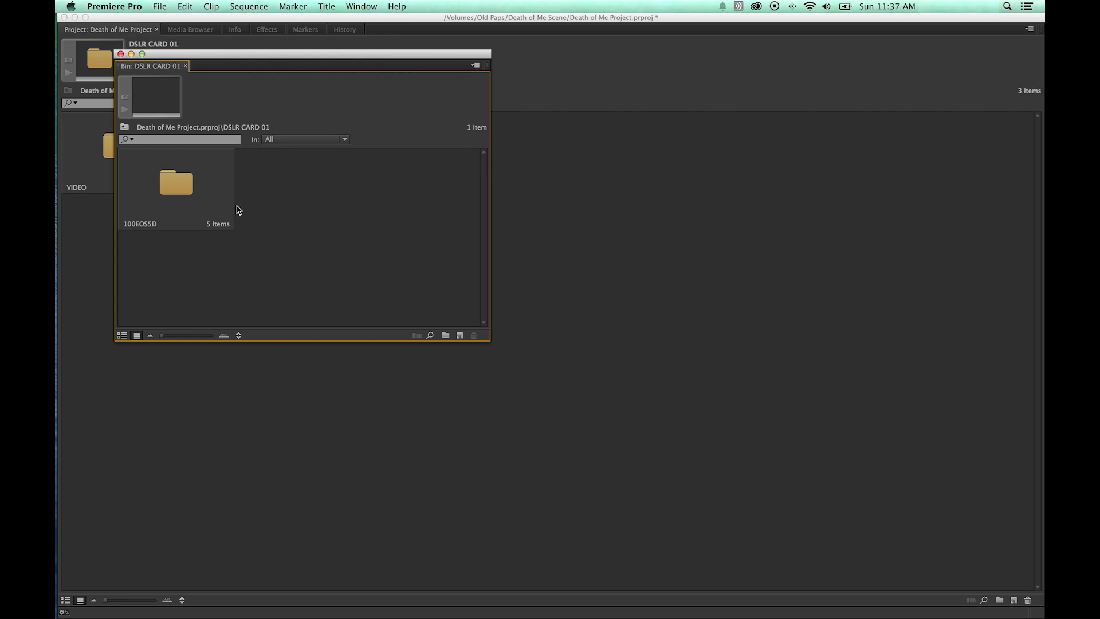
double_click(172, 192)
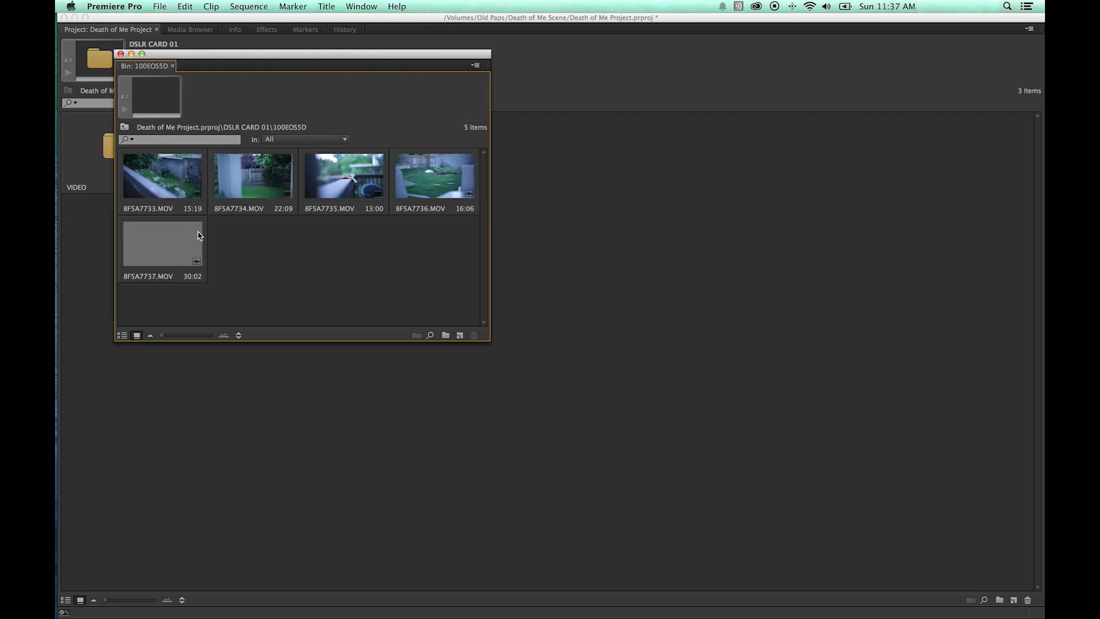
left_click(121, 54)
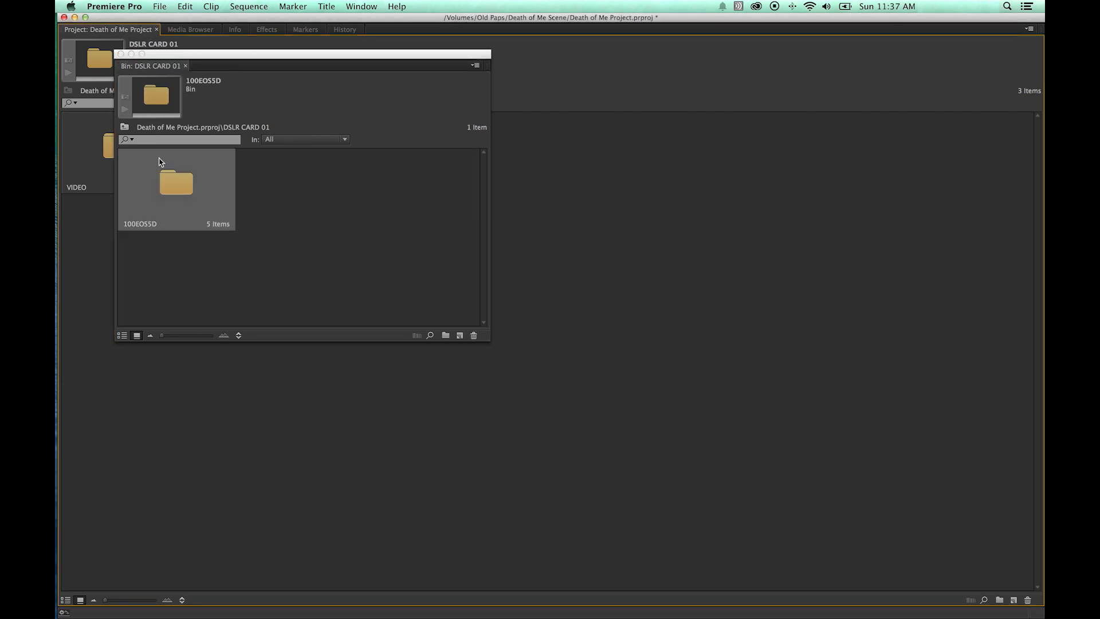
left_click(120, 54)
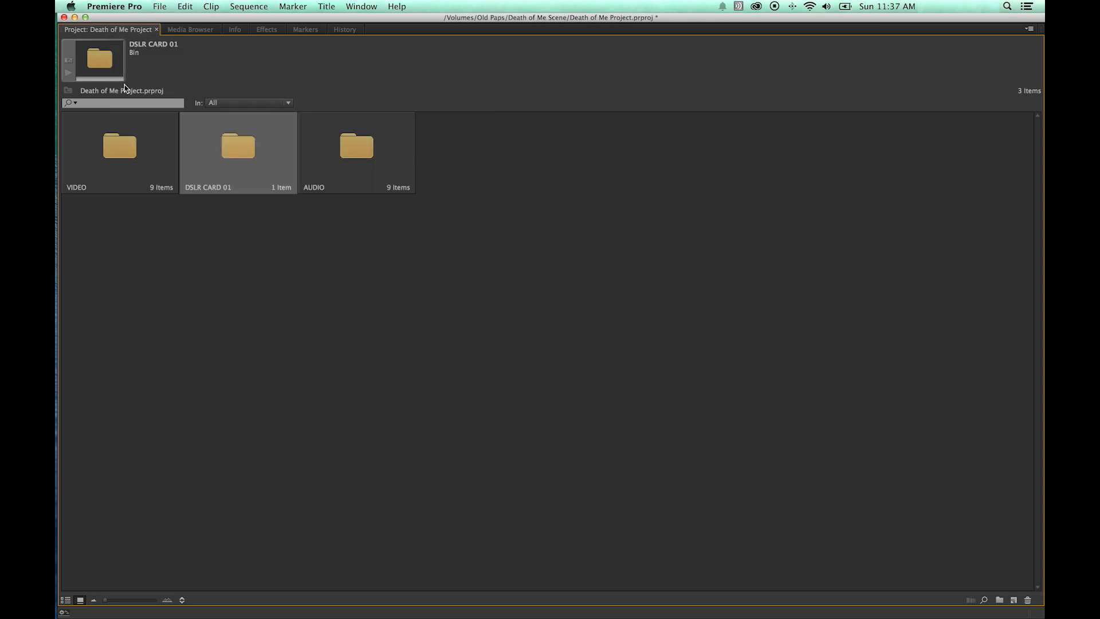
double_click(124, 155)
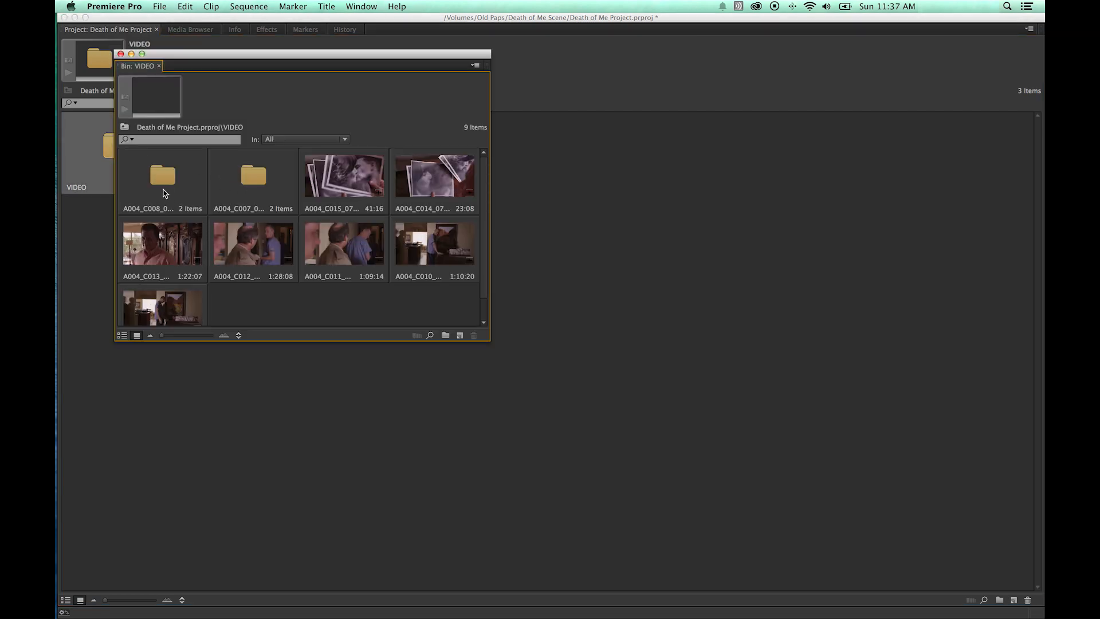
left_click_drag(459, 315, 181, 177)
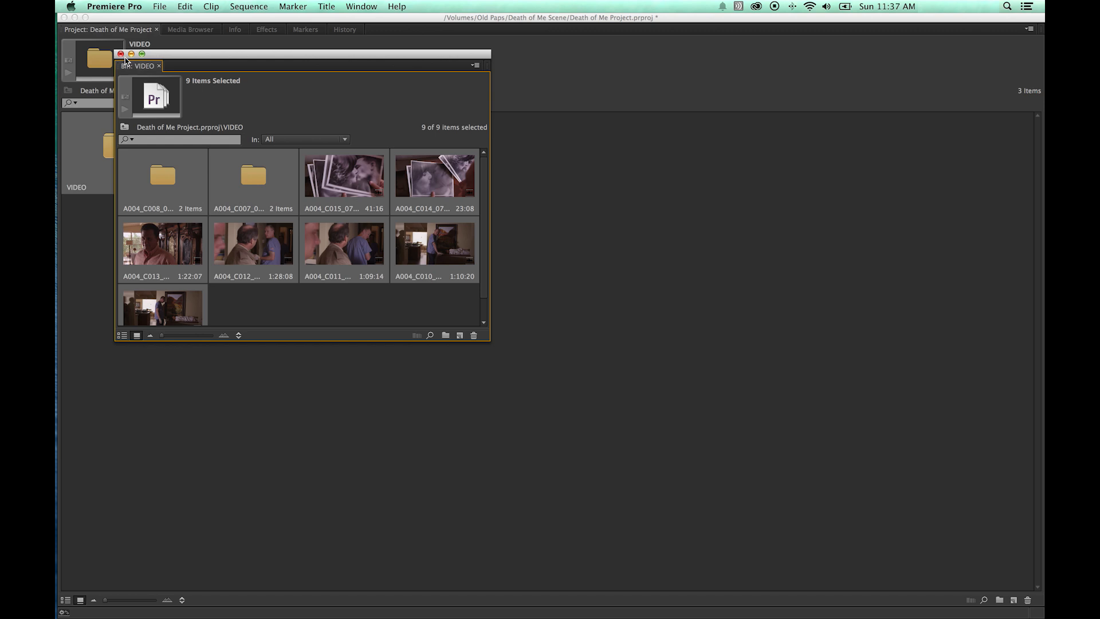
left_click(120, 53)
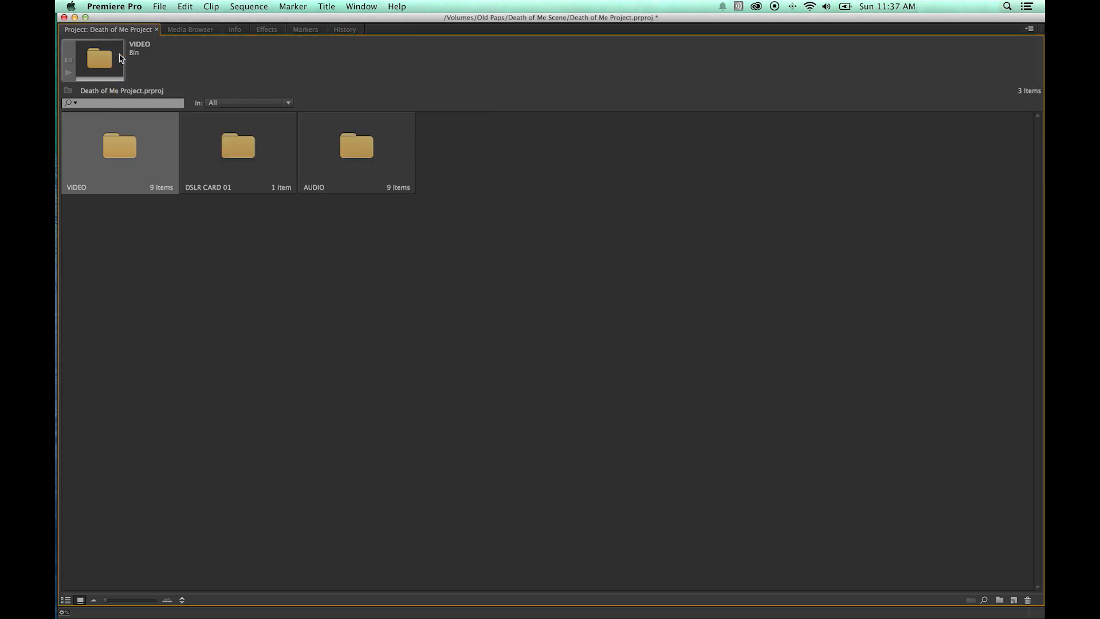
Select all three imported bins and delete them from the project.
left_click_drag(466, 234, 131, 135)
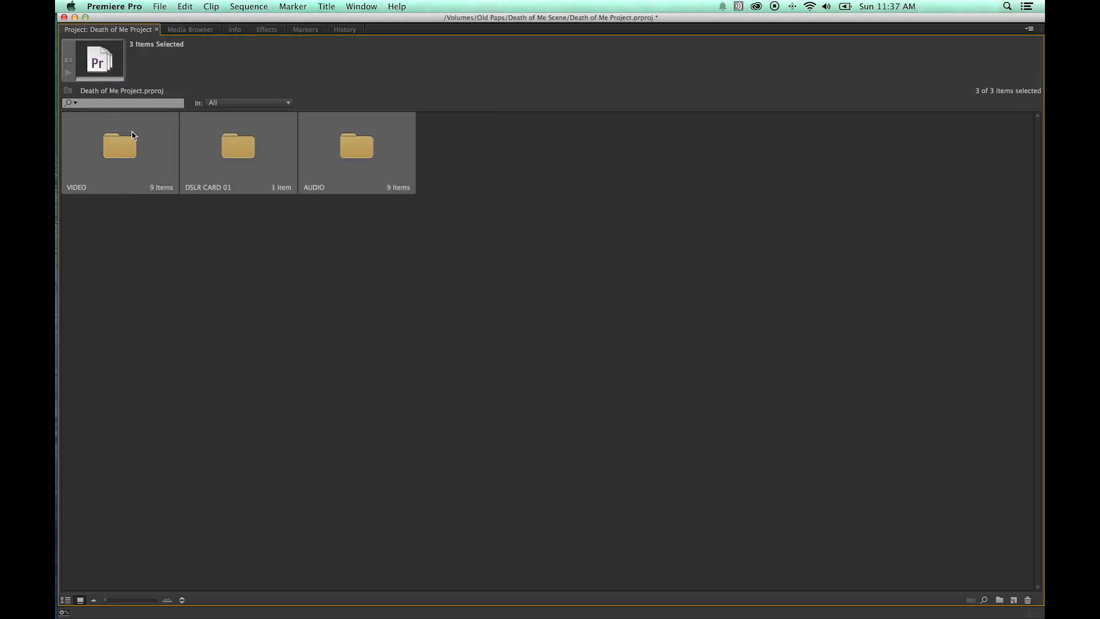
key("Delete")
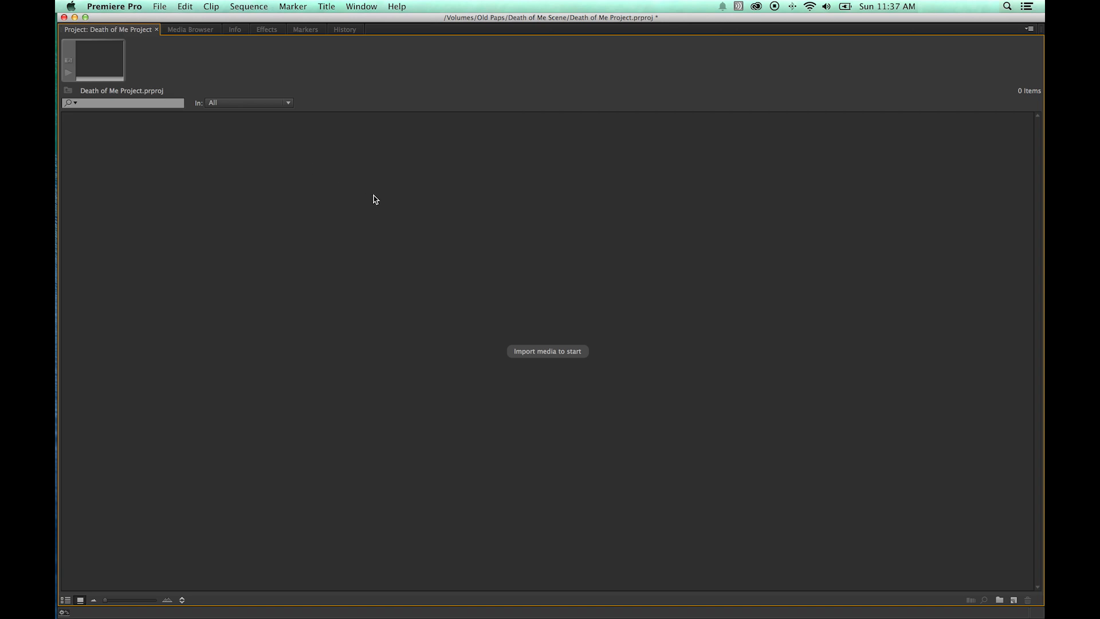
Import the DSLR CARD 01 and AUDIO folders by dragging them from the Finder's Death of Me Scene folder into the project.
double_click(375, 199)
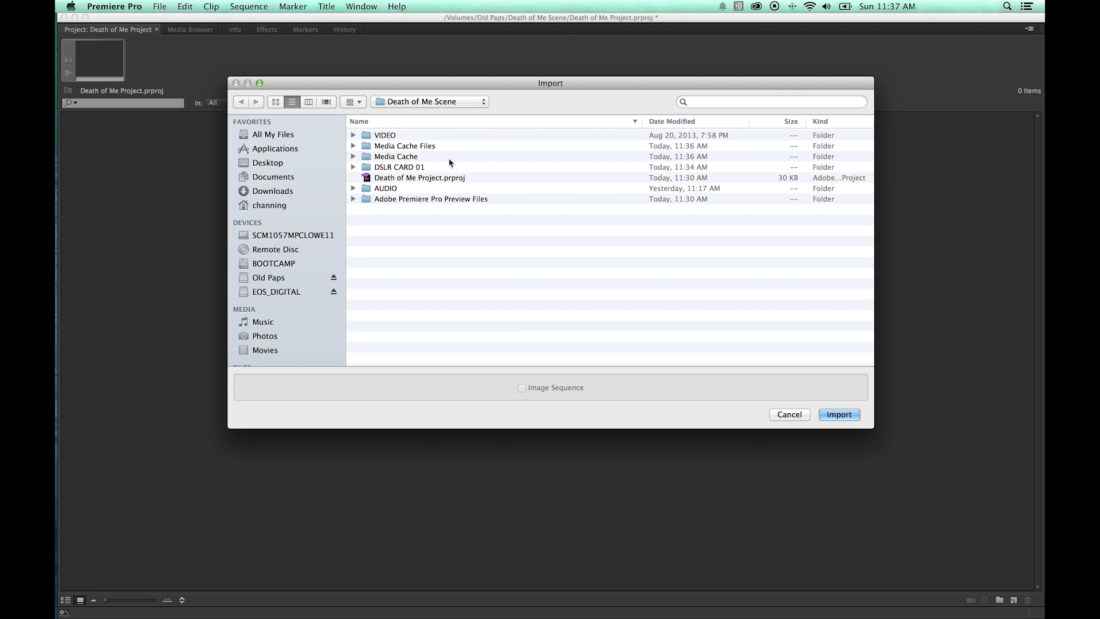
key("Escape")
mouse_move(57, 462)
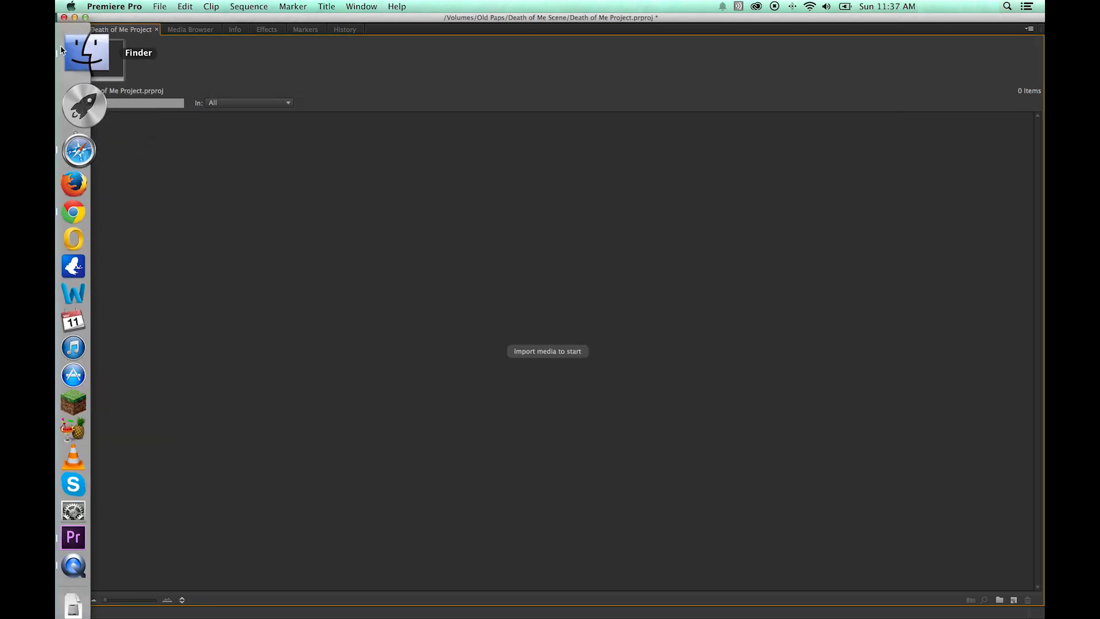
left_click(62, 50)
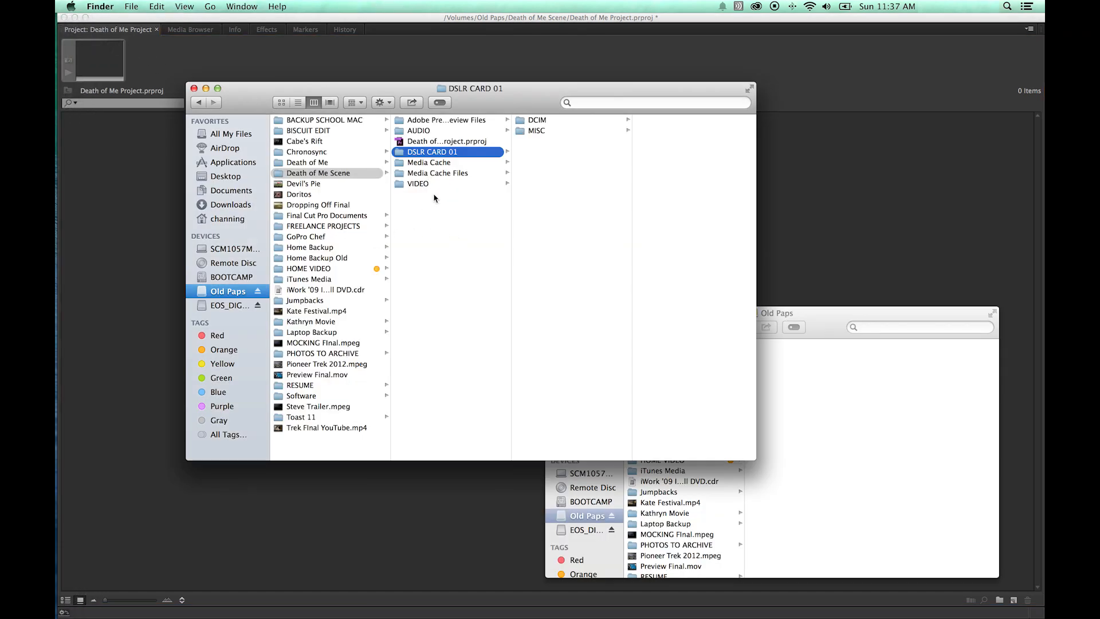
key("Left")
left_click_drag(251, 99, 476, 89)
left_click(639, 175)
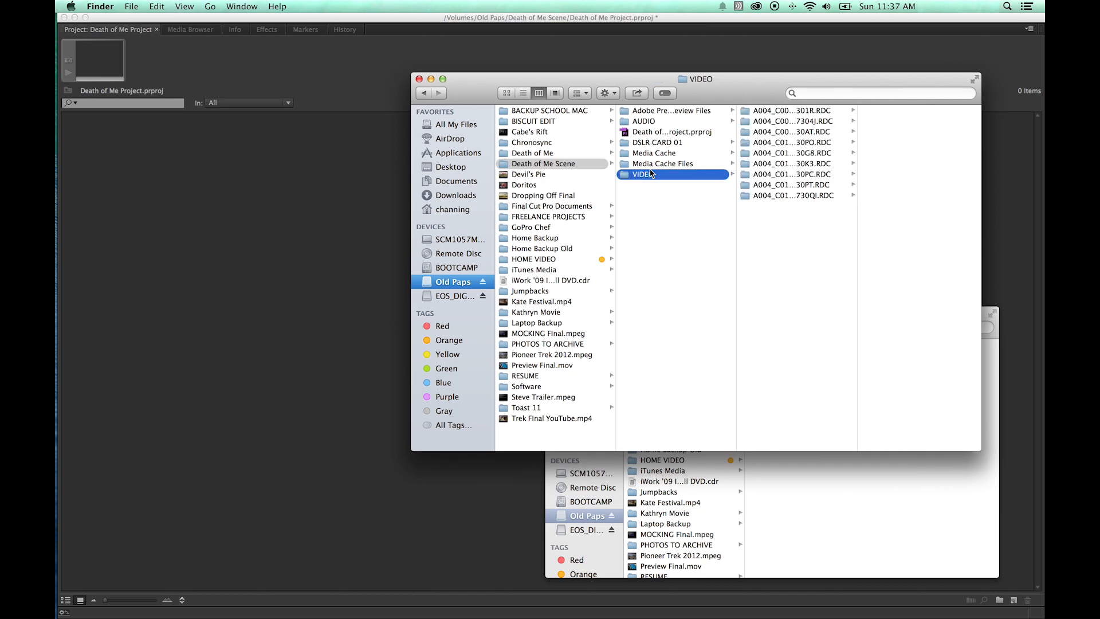
left_click(651, 144)
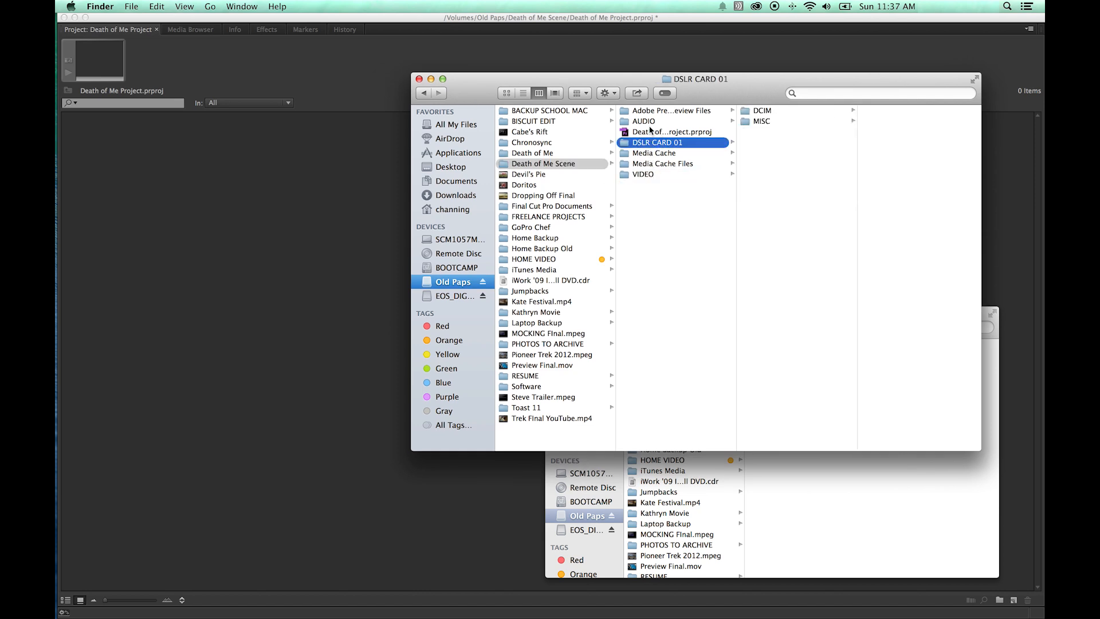
left_click(650, 125, "super")
left_click_drag(648, 124, 225, 196)
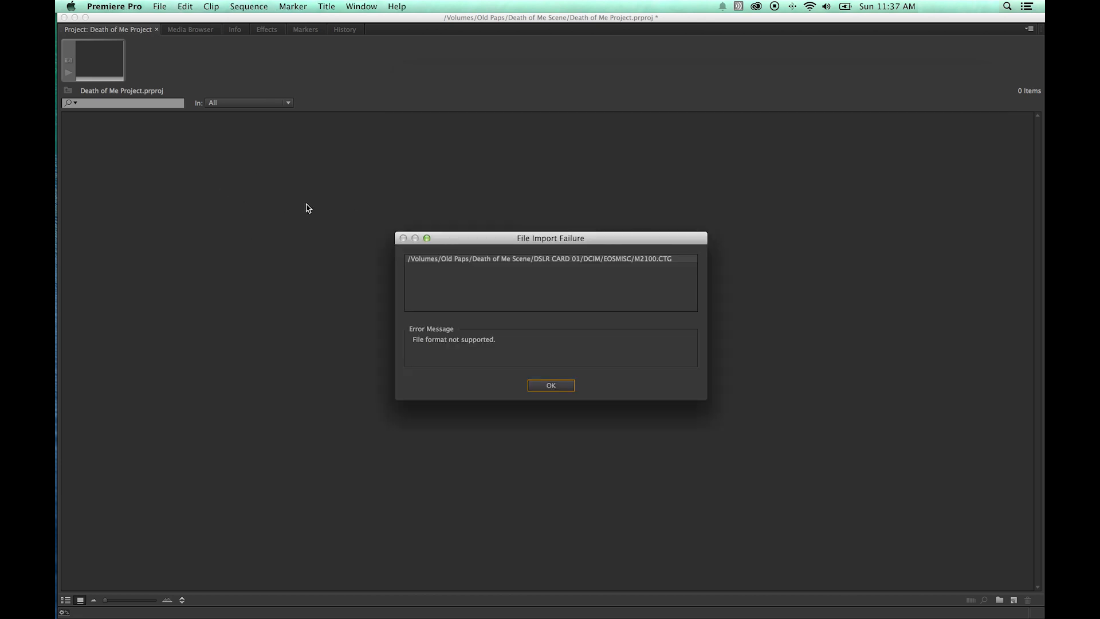
left_click_drag(474, 244, 465, 199)
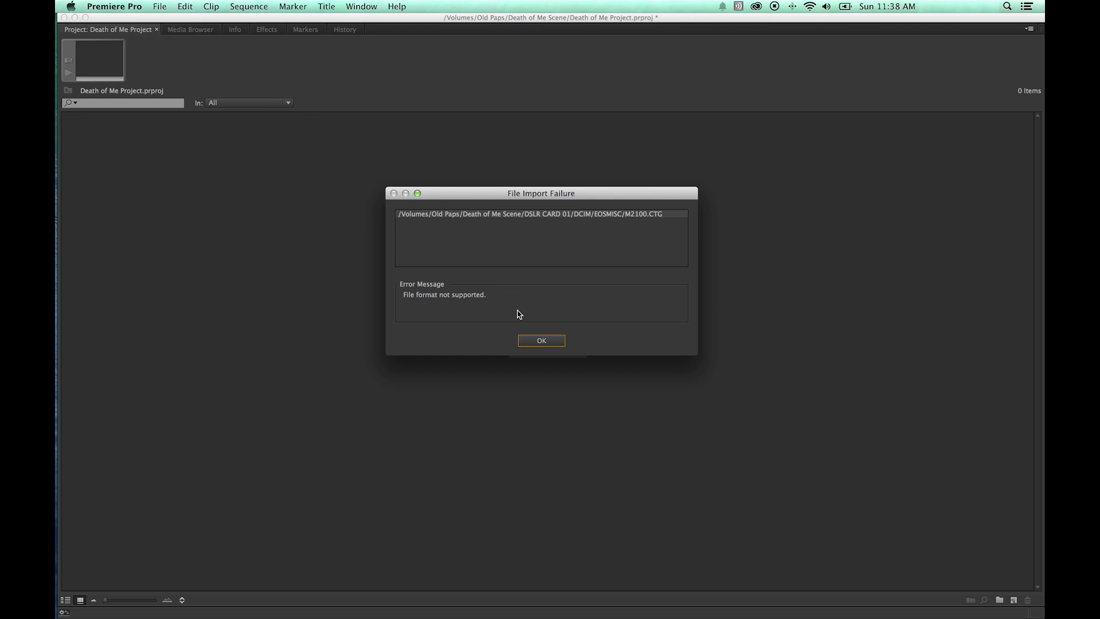
left_click(538, 341)
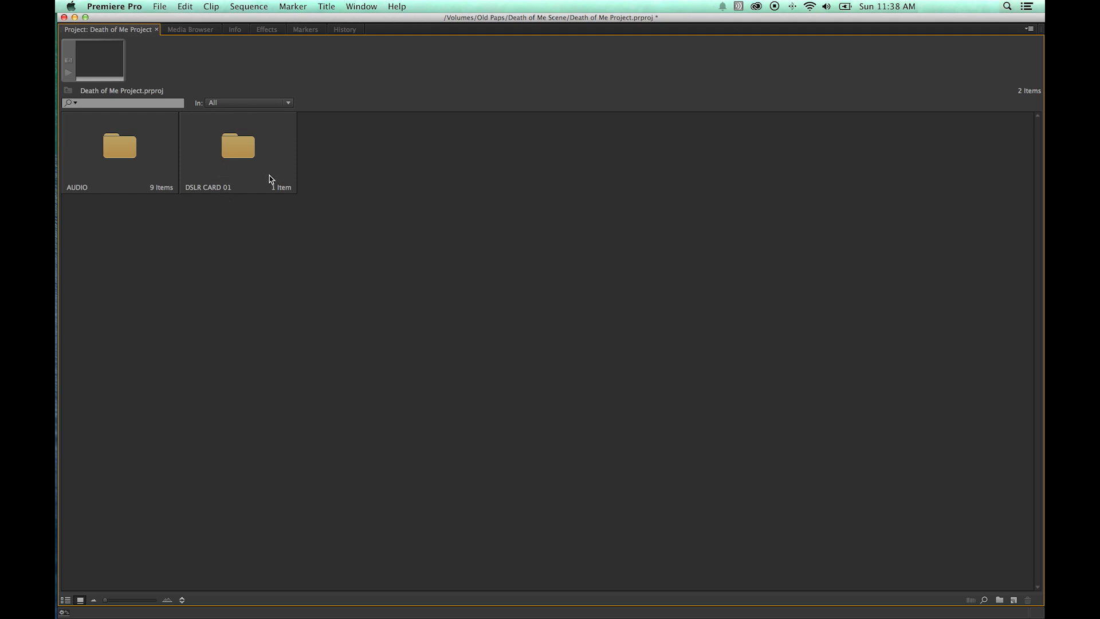
Browse the EOS_DIGITAL drive and the Death of Me Scene VIDEO folder in the Media Browser.
left_click_drag(327, 191, 79, 140)
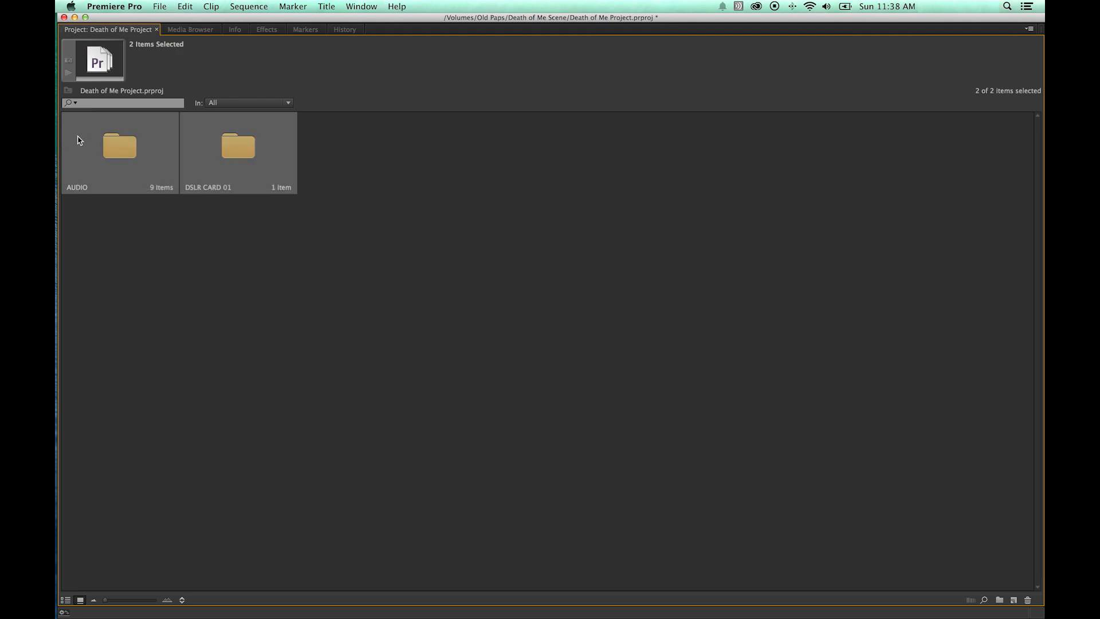
left_click(320, 143)
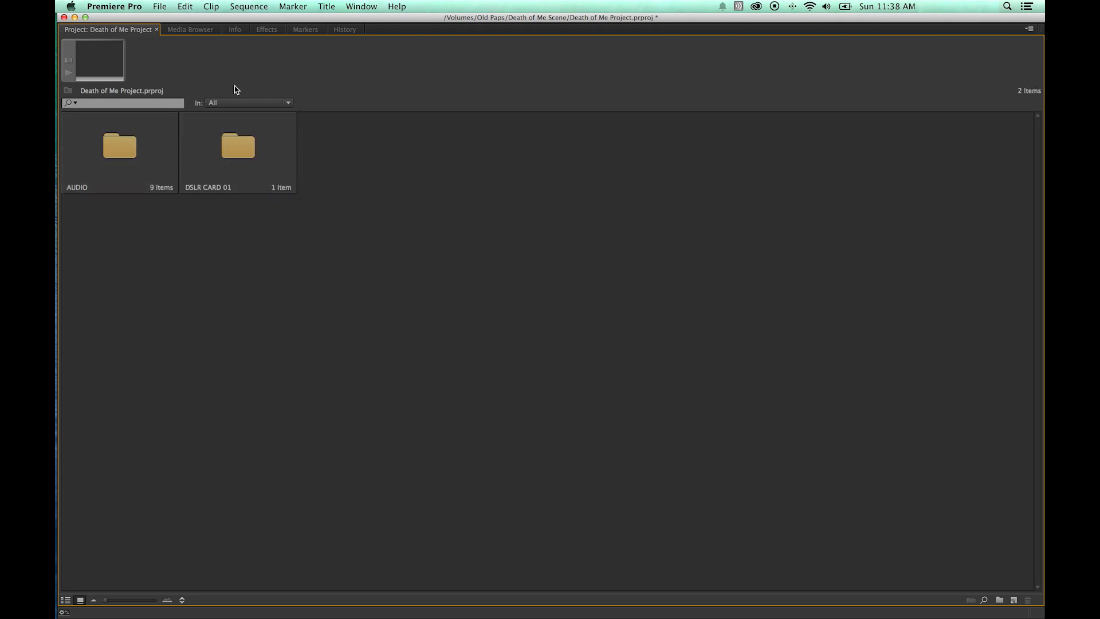
left_click(191, 31)
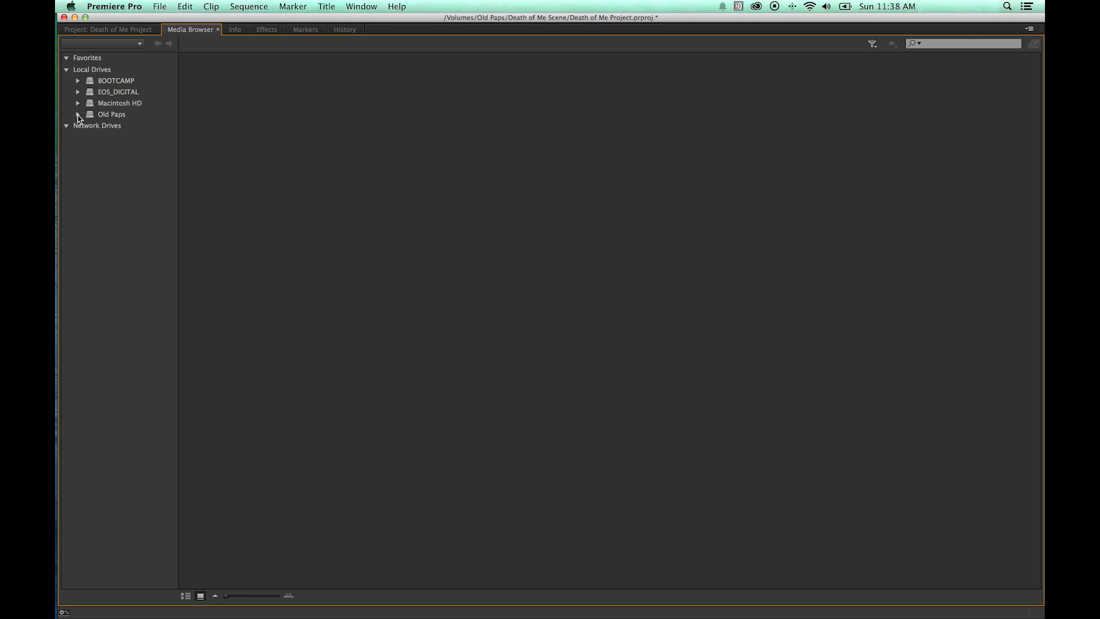
left_click(78, 115)
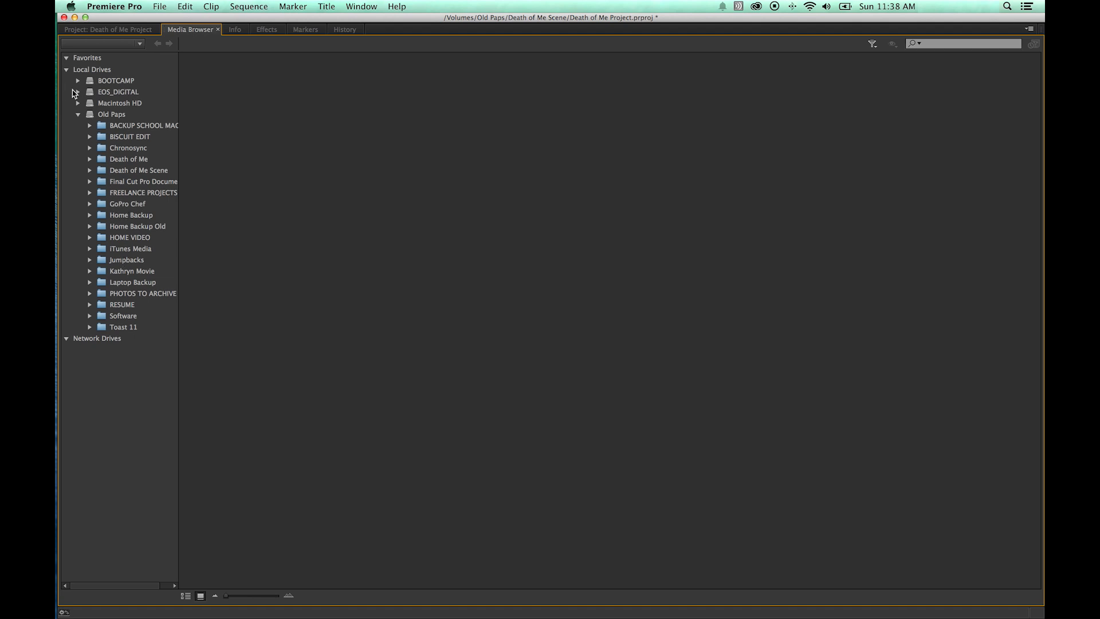
left_click(78, 93)
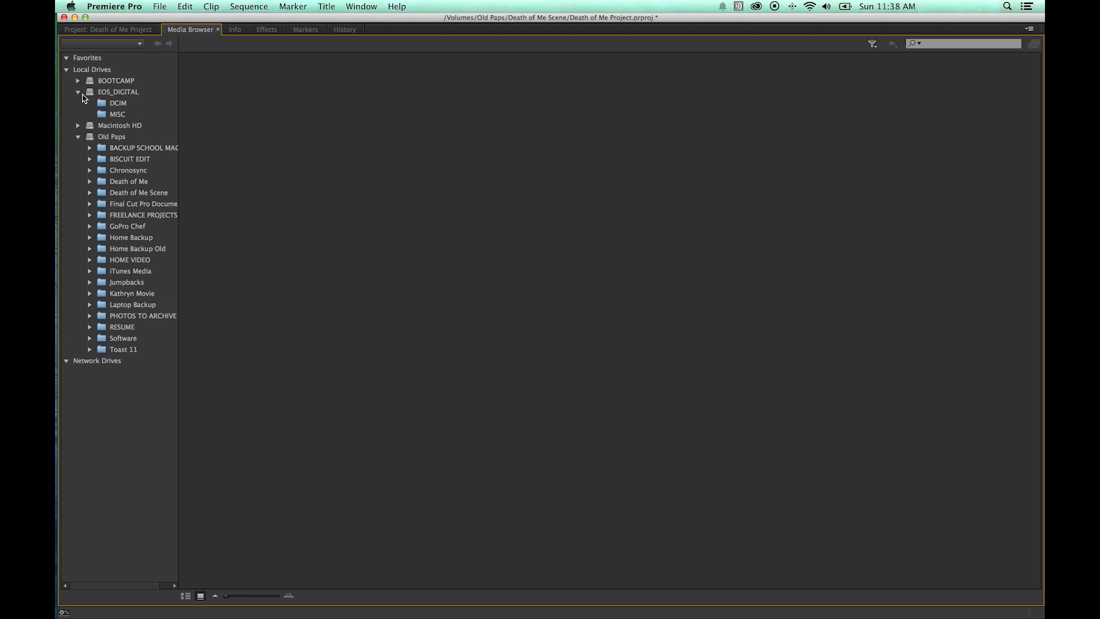
left_click(118, 93)
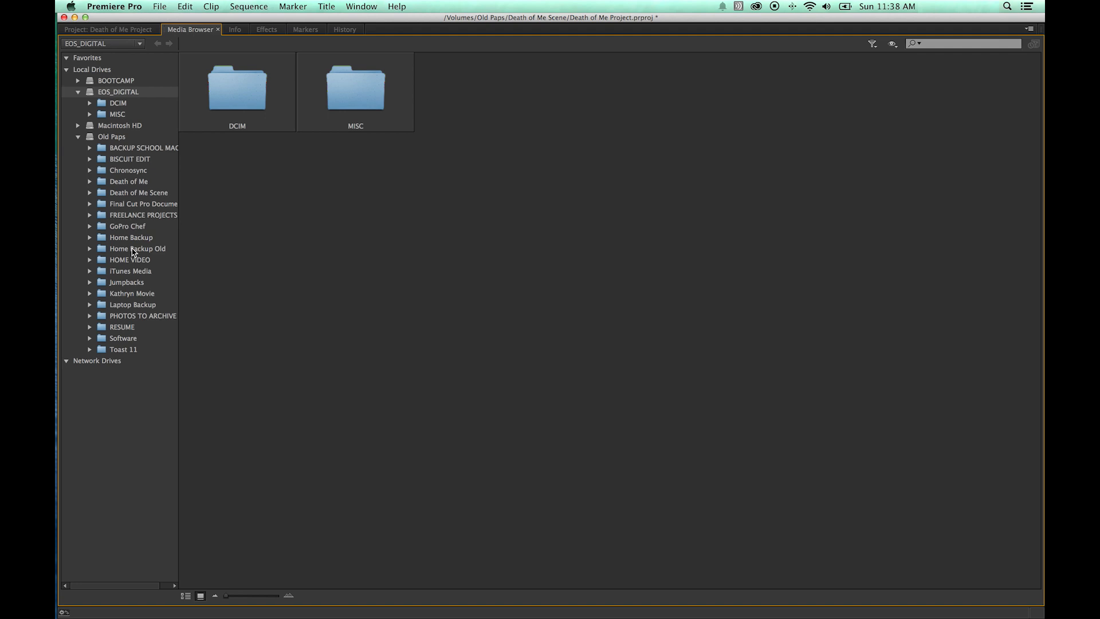
left_click(90, 193)
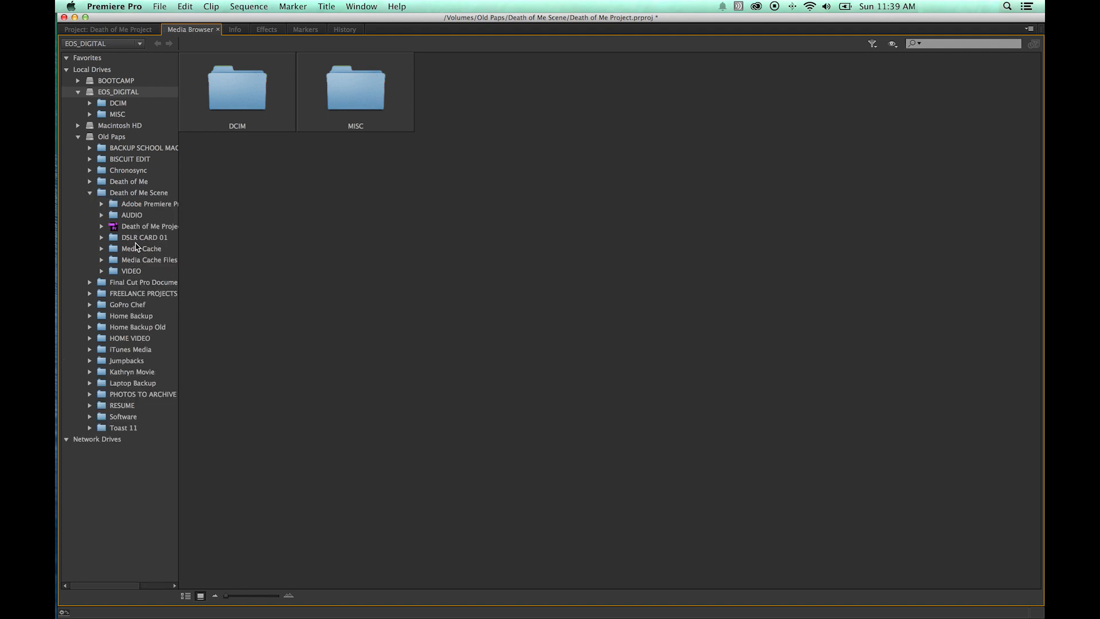
left_click(131, 271)
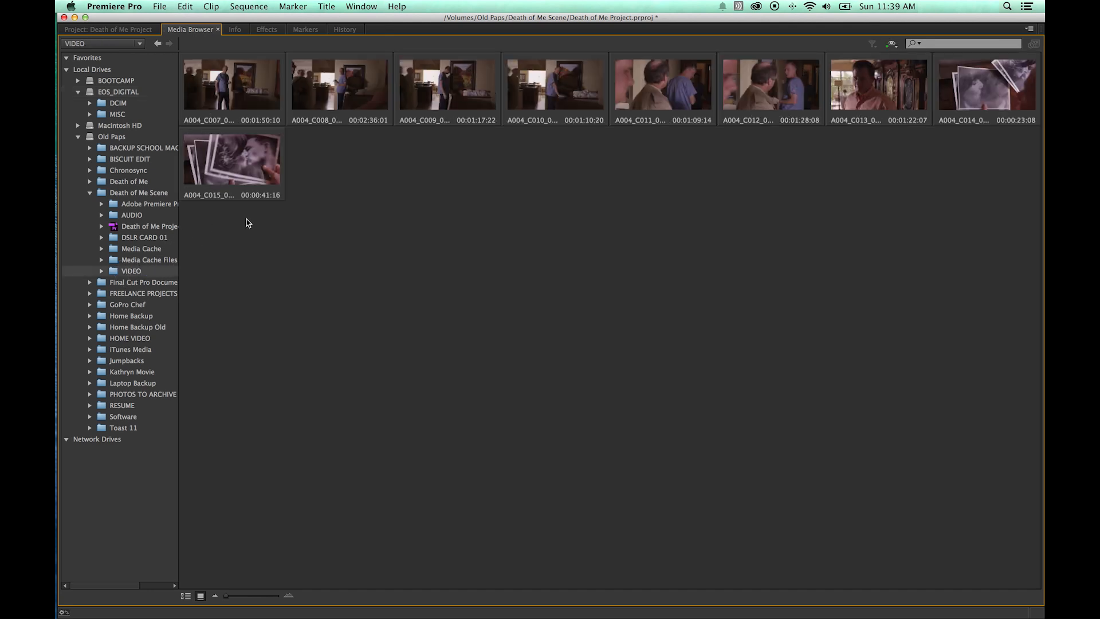
Select all clips in the Death of Me Scene VIDEO folder of the Media Browser and import them into the project.
left_click(102, 272)
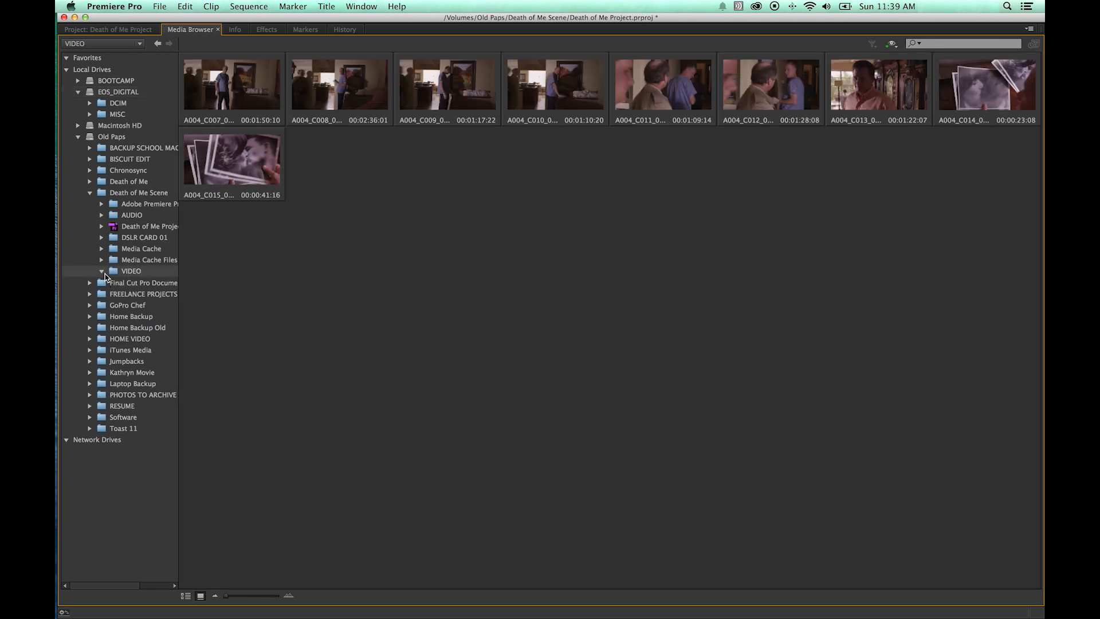
left_click(105, 272)
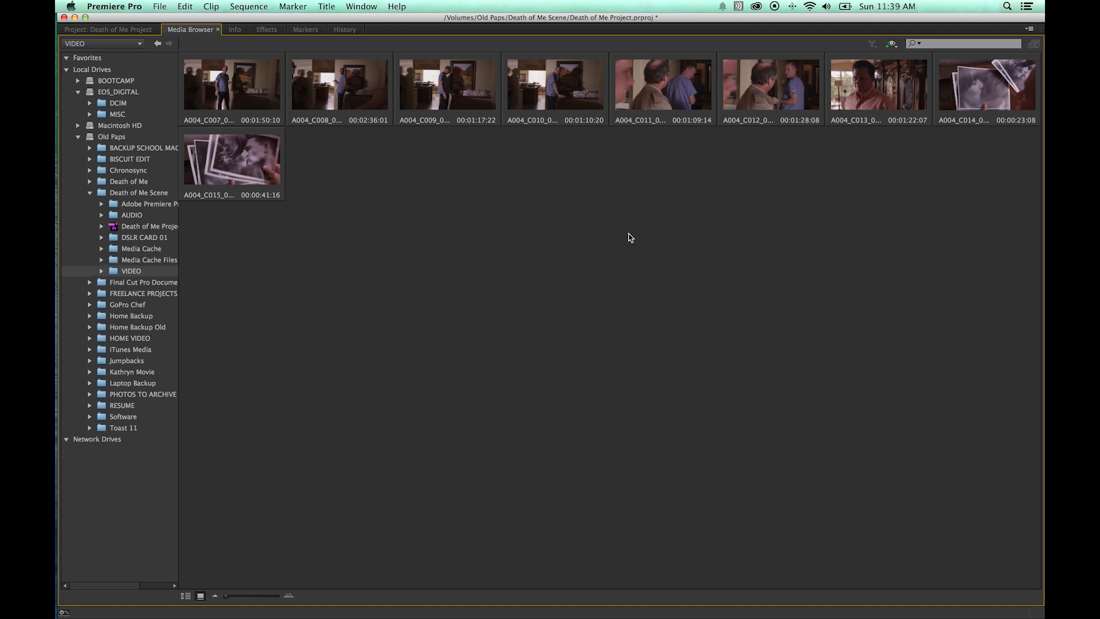
left_click_drag(880, 195, 245, 67)
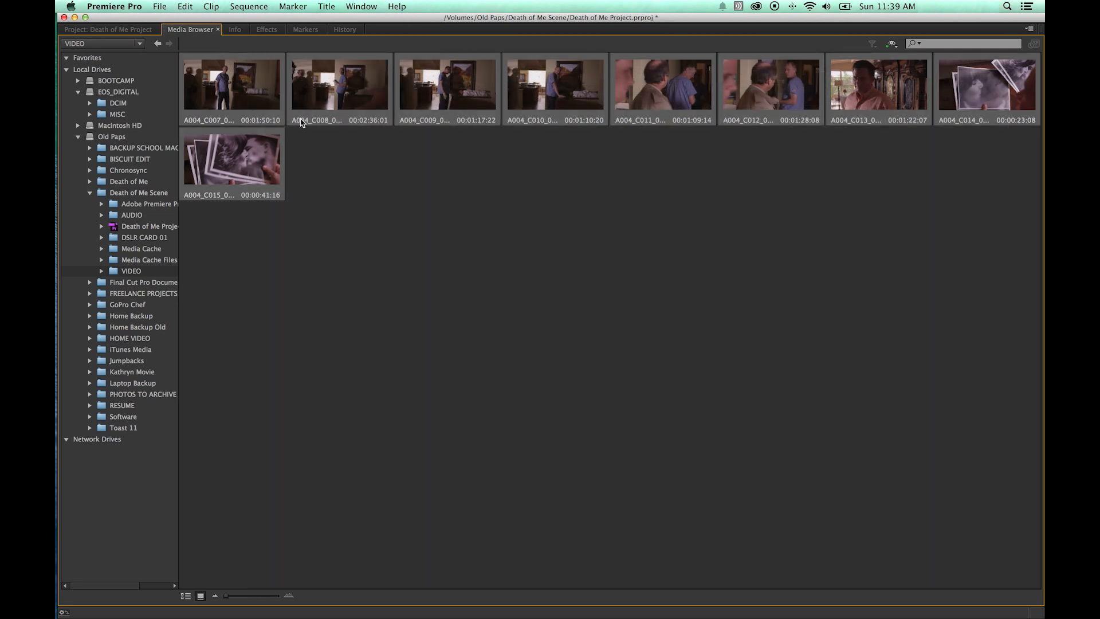
left_click(322, 129)
left_click(336, 104)
left_click(548, 98, "super")
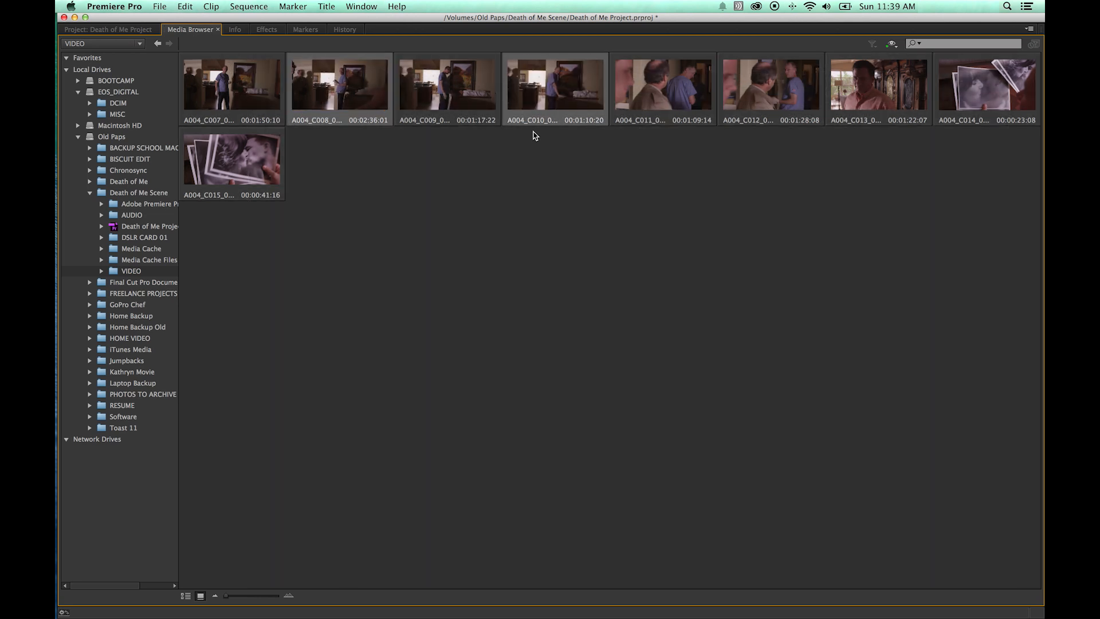
left_click(519, 154)
left_click(359, 100)
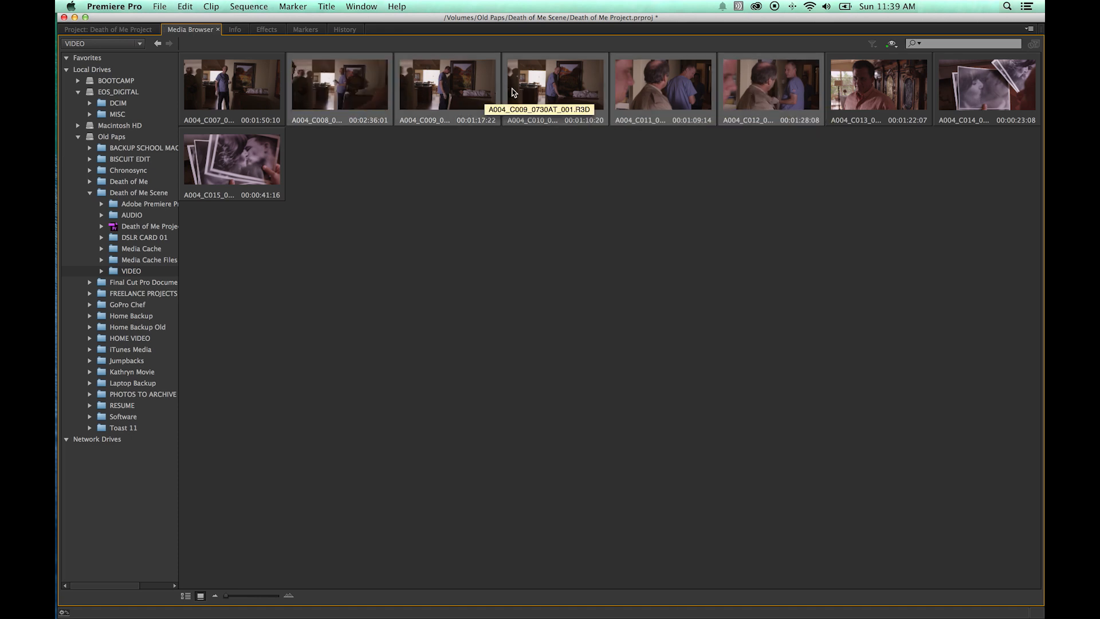
left_click_drag(974, 266, 290, 84)
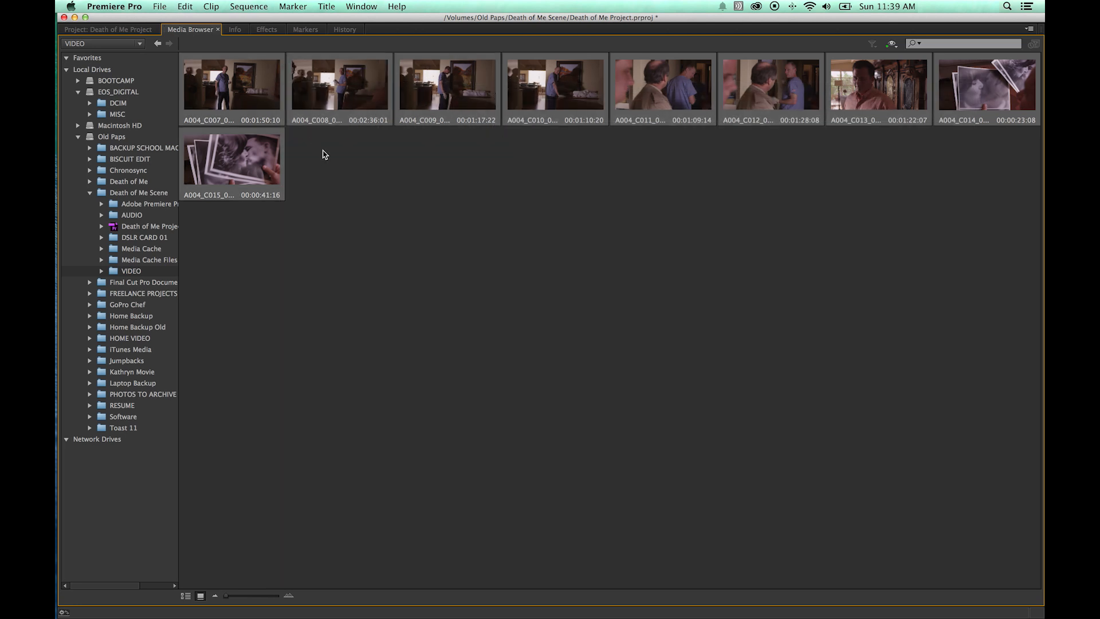
right_click(246, 86)
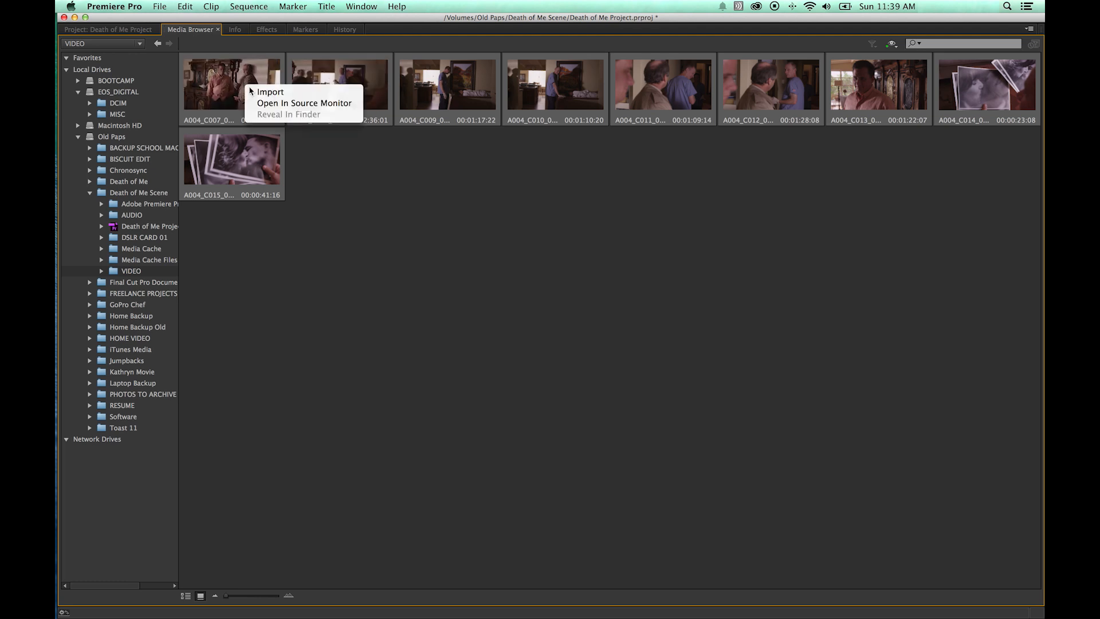
left_click(261, 93)
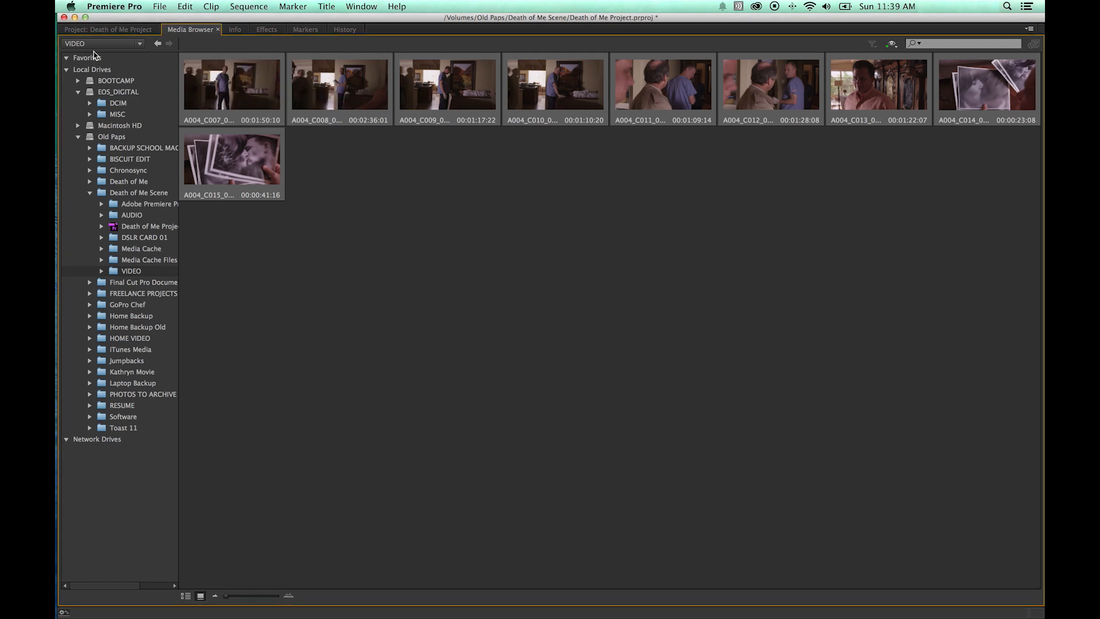
left_click(109, 29)
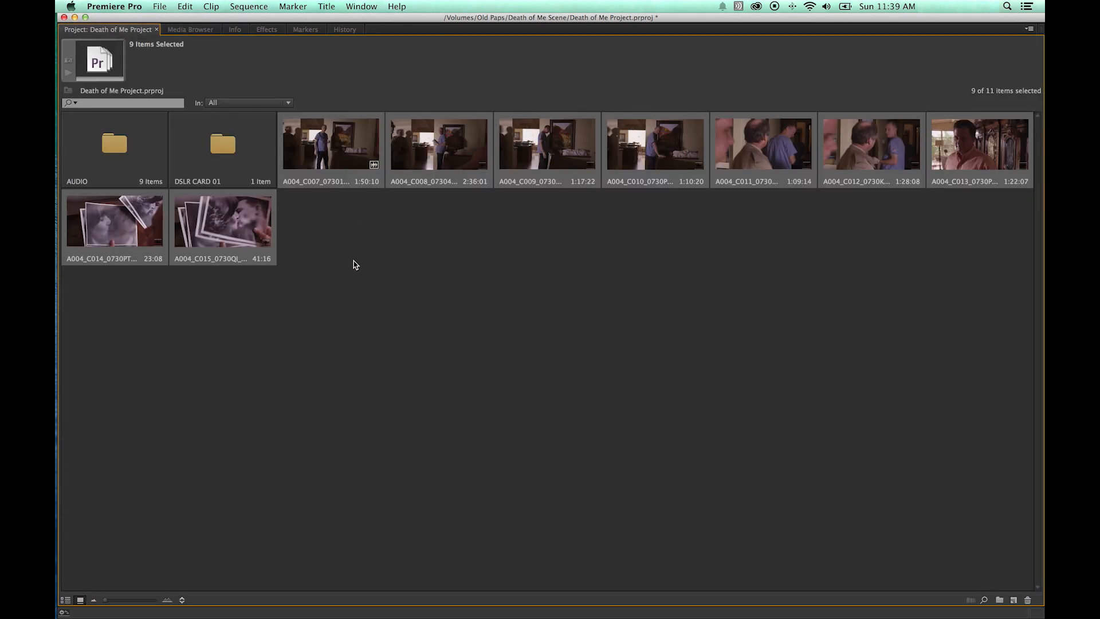
left_click(376, 223)
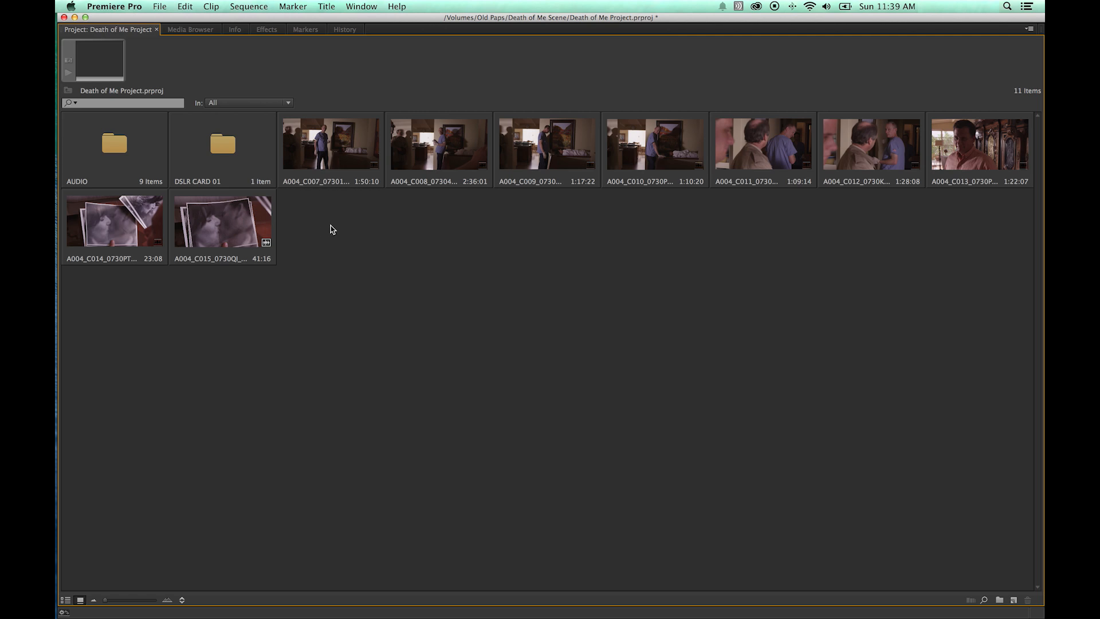
Switch to the Finder and open the 100EOS5D folder inside DSLR CARD 01's DCIM folder.
key("grave")
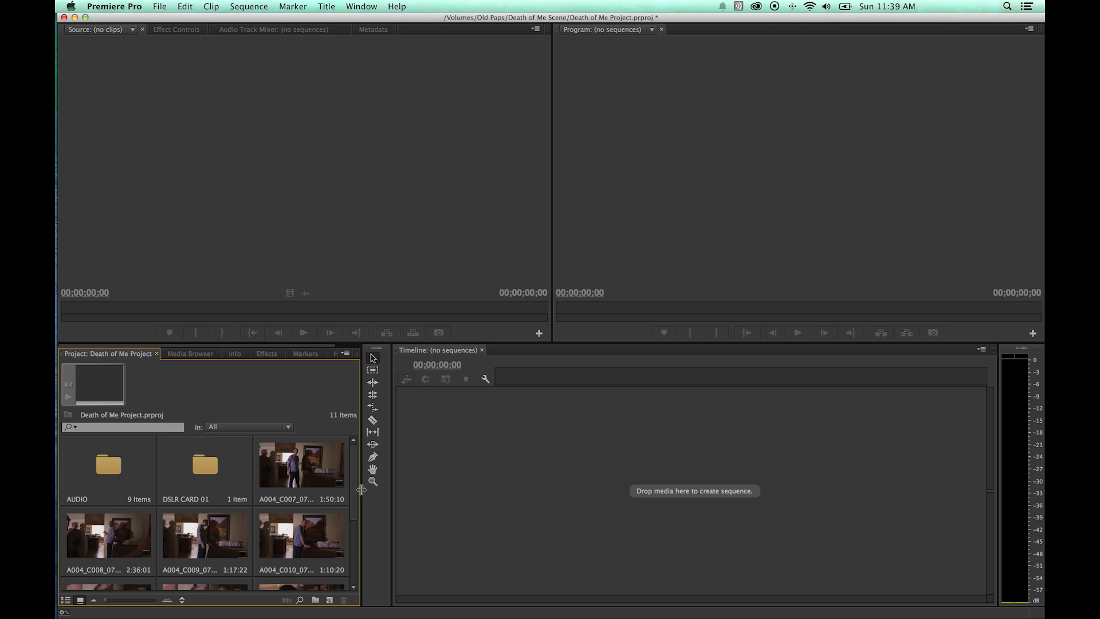
key("super+Tab")
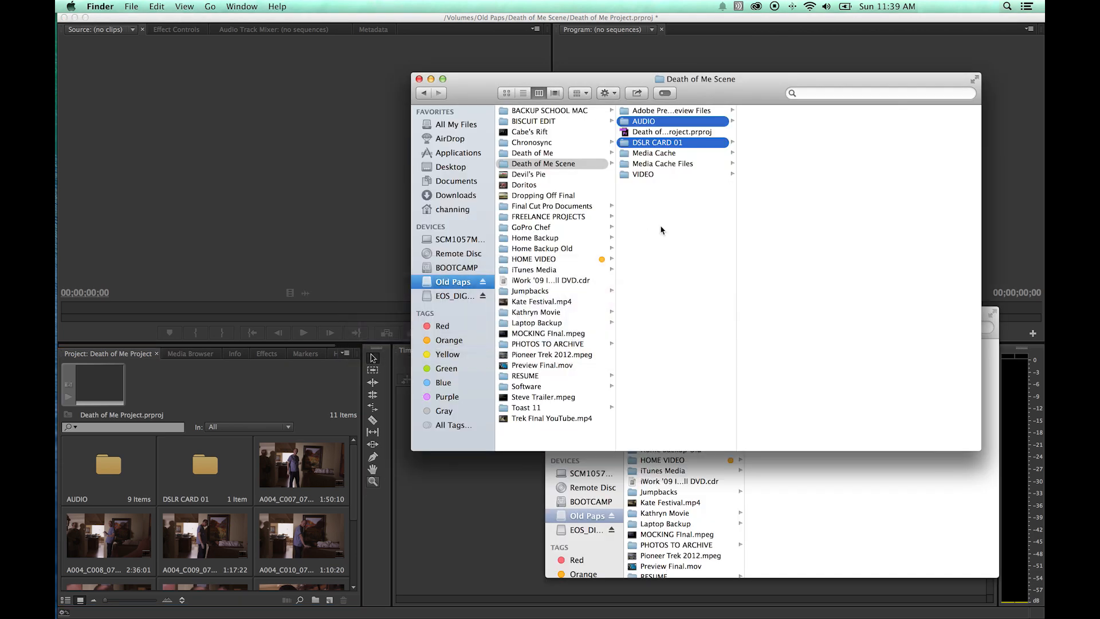
left_click(655, 190)
left_click(665, 149)
left_click(677, 144)
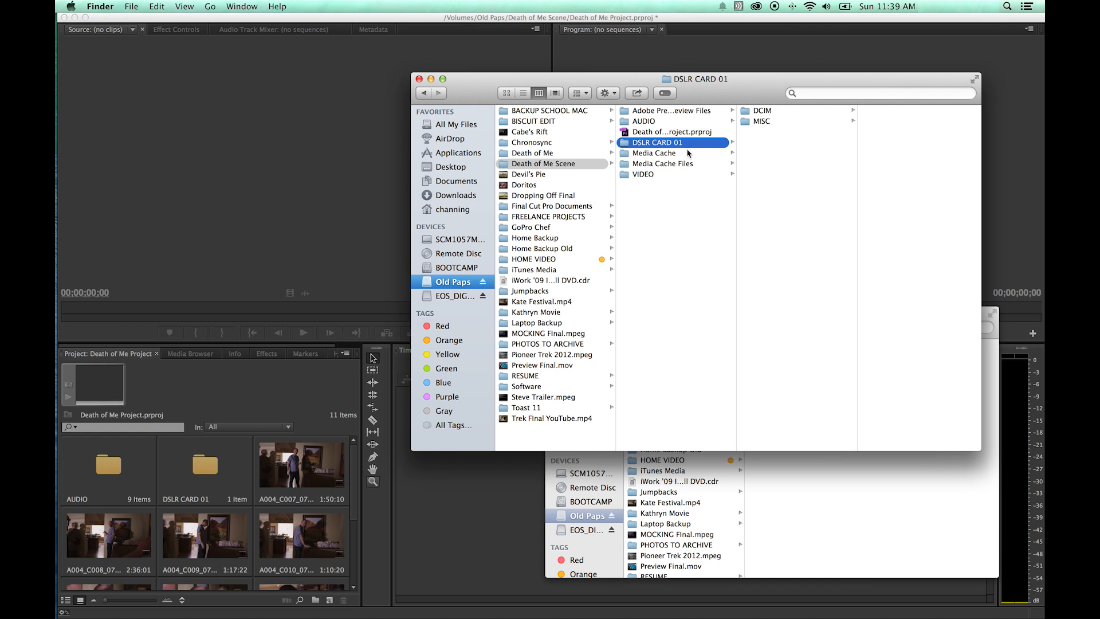
left_click(761, 111)
left_click(878, 113)
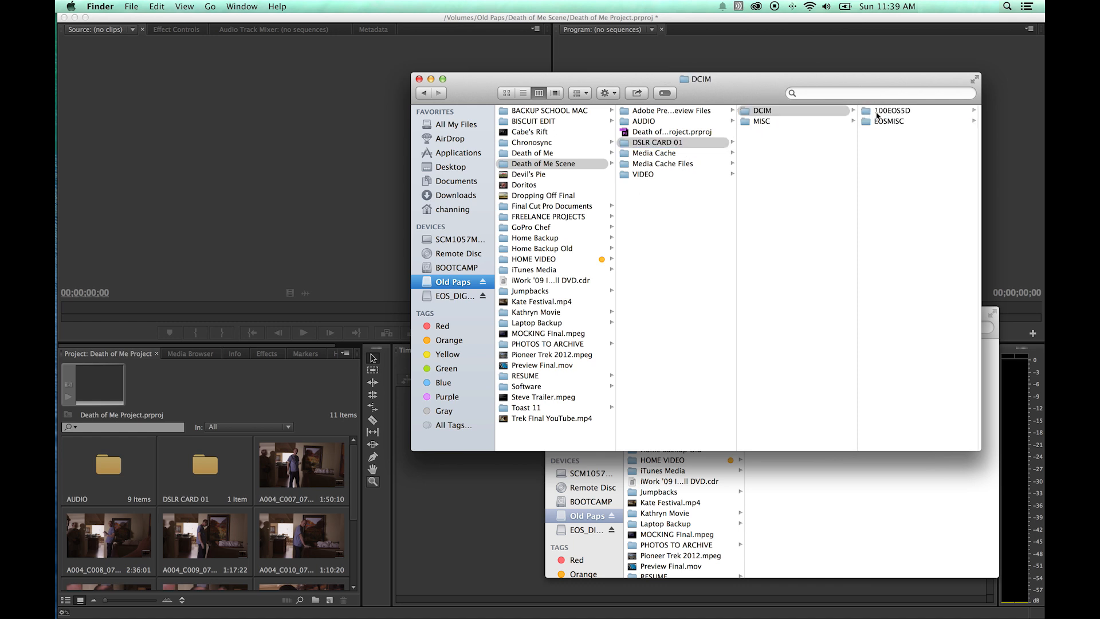
left_click(897, 112)
left_click(777, 111)
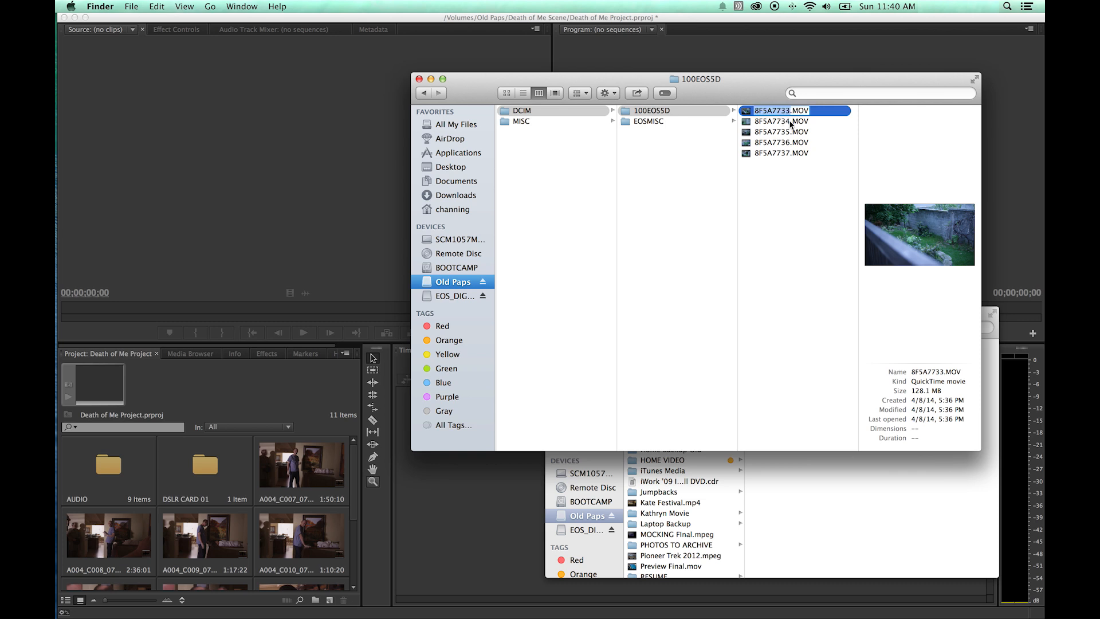
Duplicate the clip 8F5A7733.MOV and move the duplicate to the Trash.
left_click(779, 180)
left_click(771, 112)
left_click_drag(753, 94, 666, 86)
key("Return")
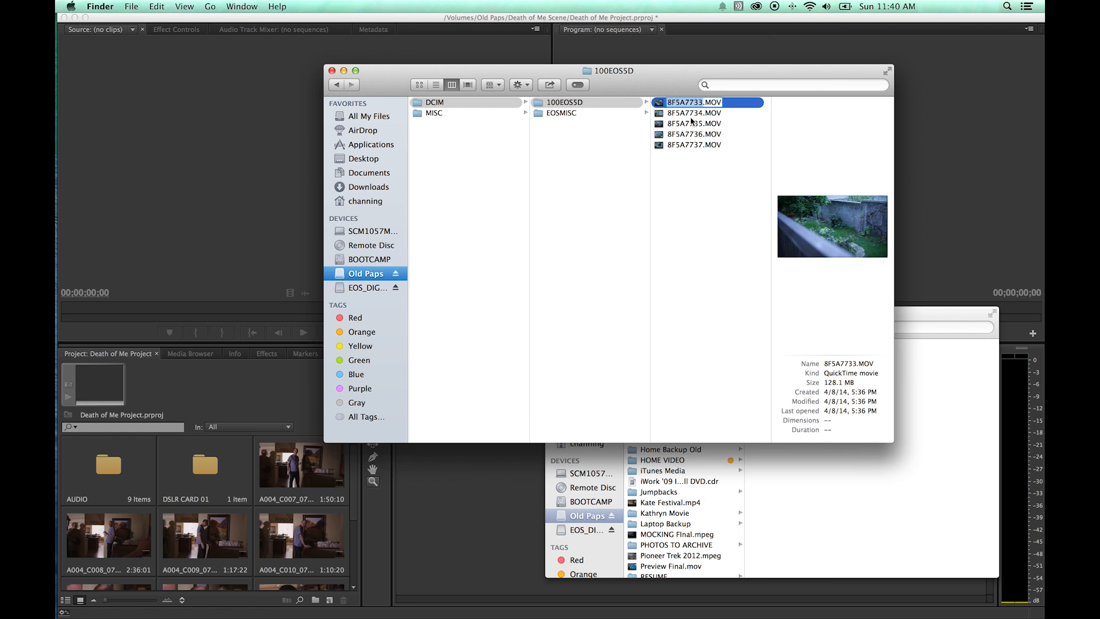
left_click(690, 157)
left_click(679, 106)
key("super+d")
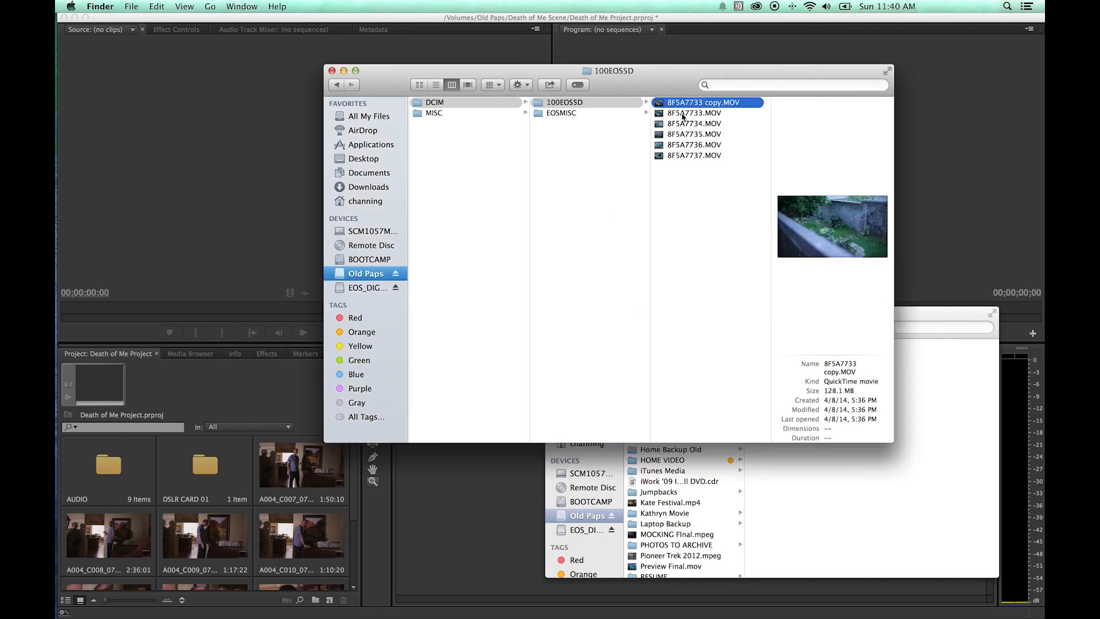
left_click(676, 114)
left_click_drag(670, 118, 1043, 138)
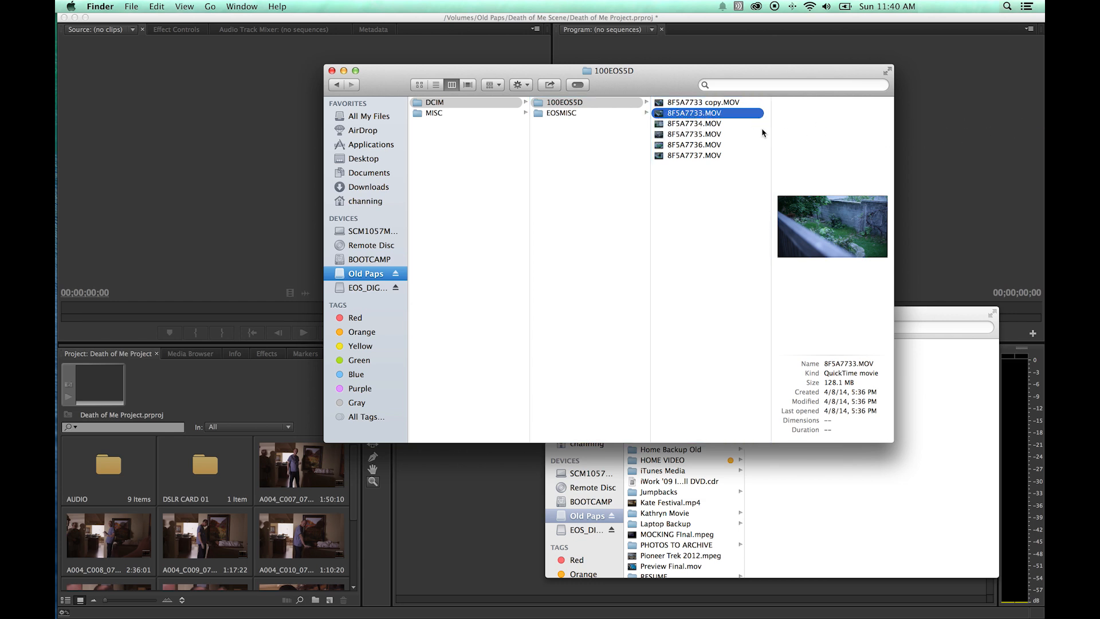
left_click(705, 105)
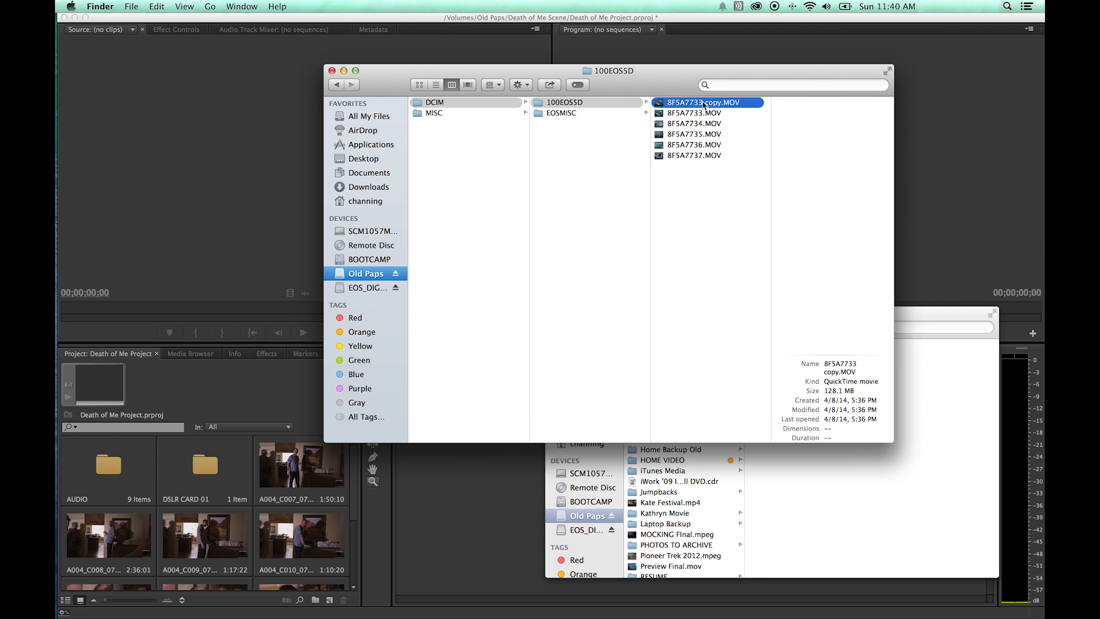
key("super+BackSpace")
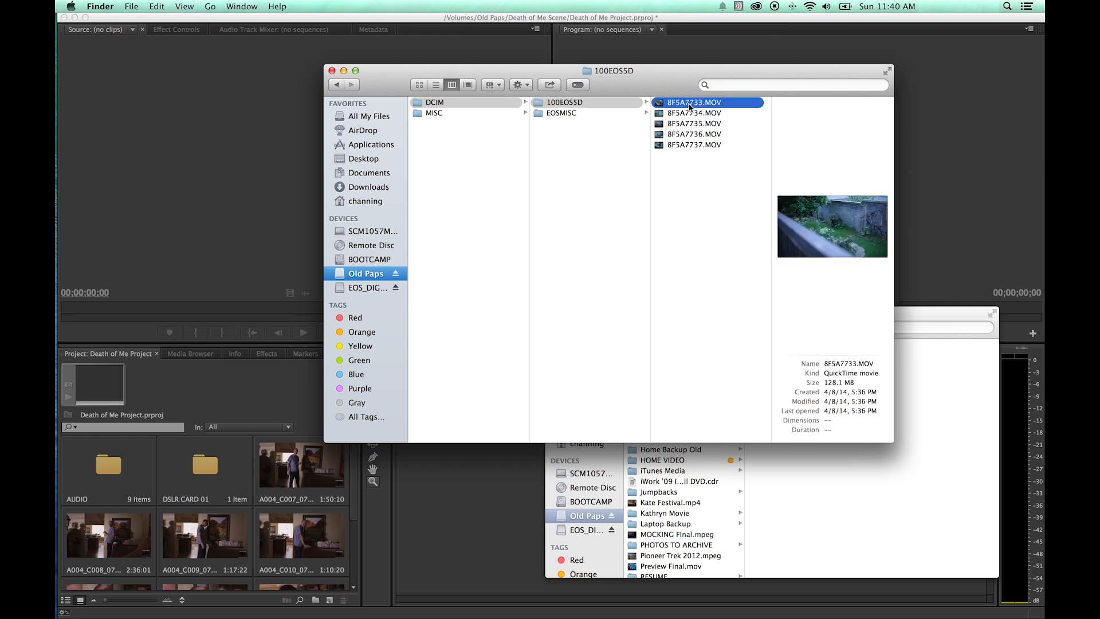
Rename the clip 8F5A7733.MOV to Ted 01.
key("Return")
type("Ted 01")
key("Return")
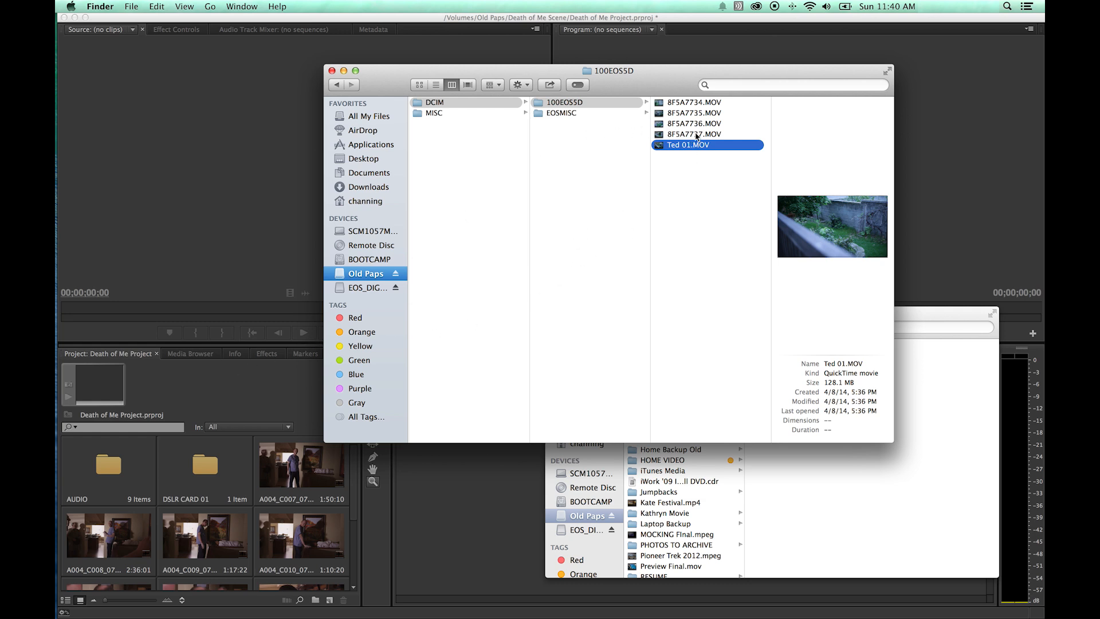
Back in the project, cancel the Link Media dialog and open the 100EOS5D bin inside DSLR CARD 01 in an enlarged window.
left_click(277, 412)
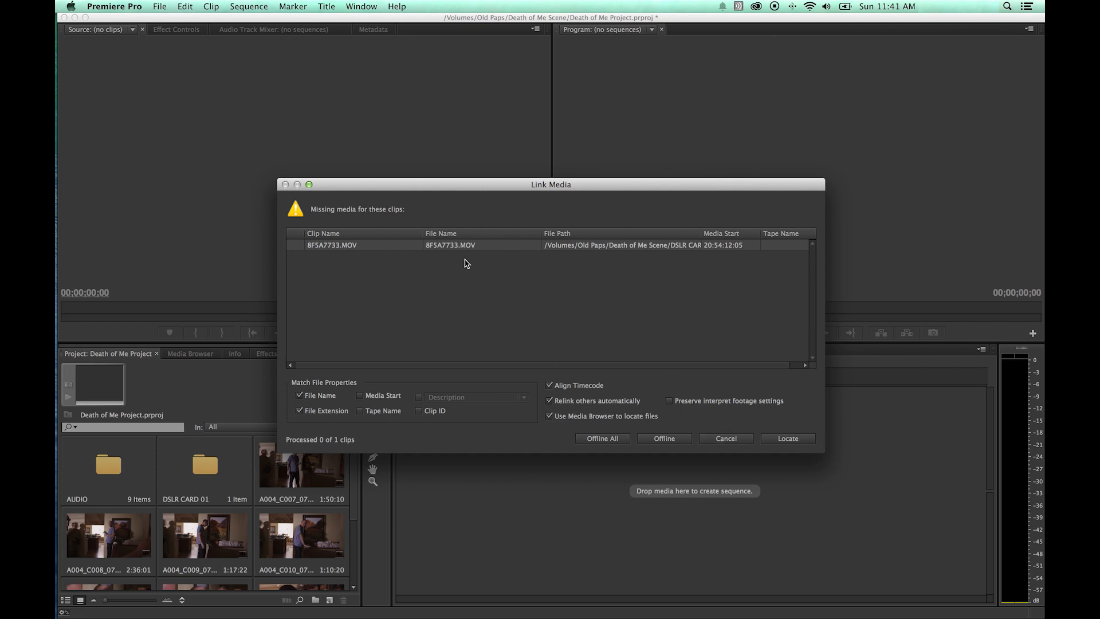
left_click(722, 438)
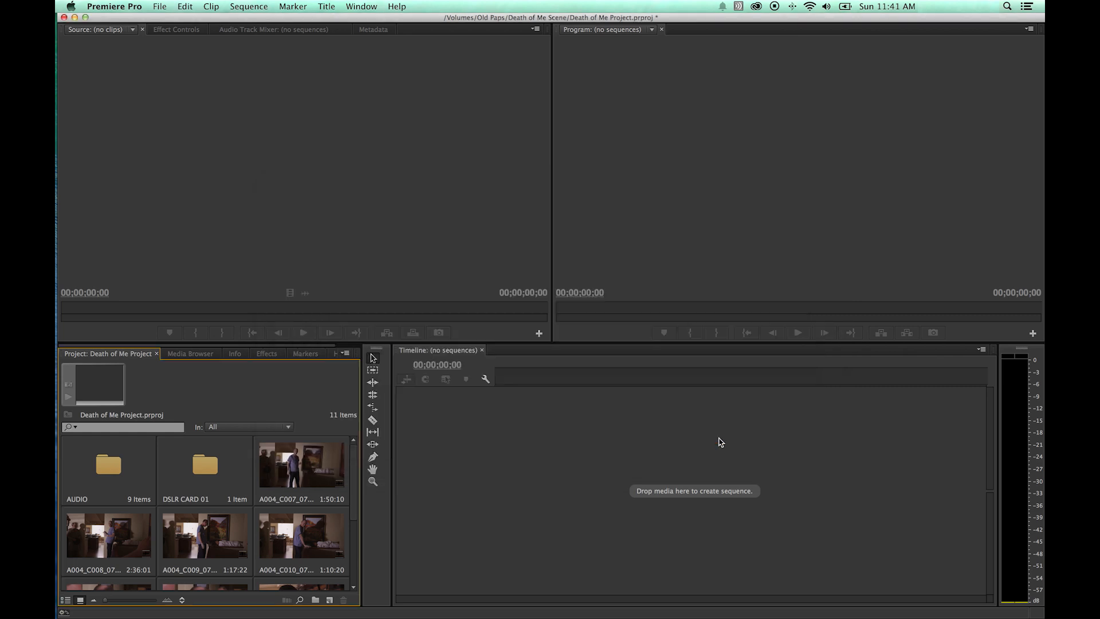
double_click(207, 471)
double_click(198, 215)
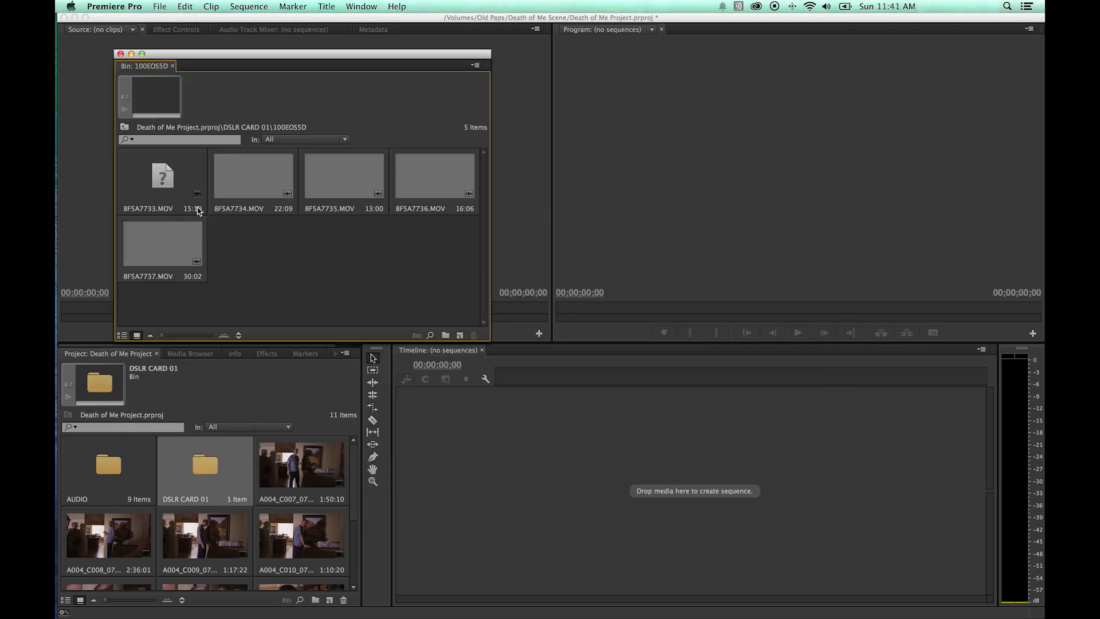
left_click_drag(484, 337, 585, 422)
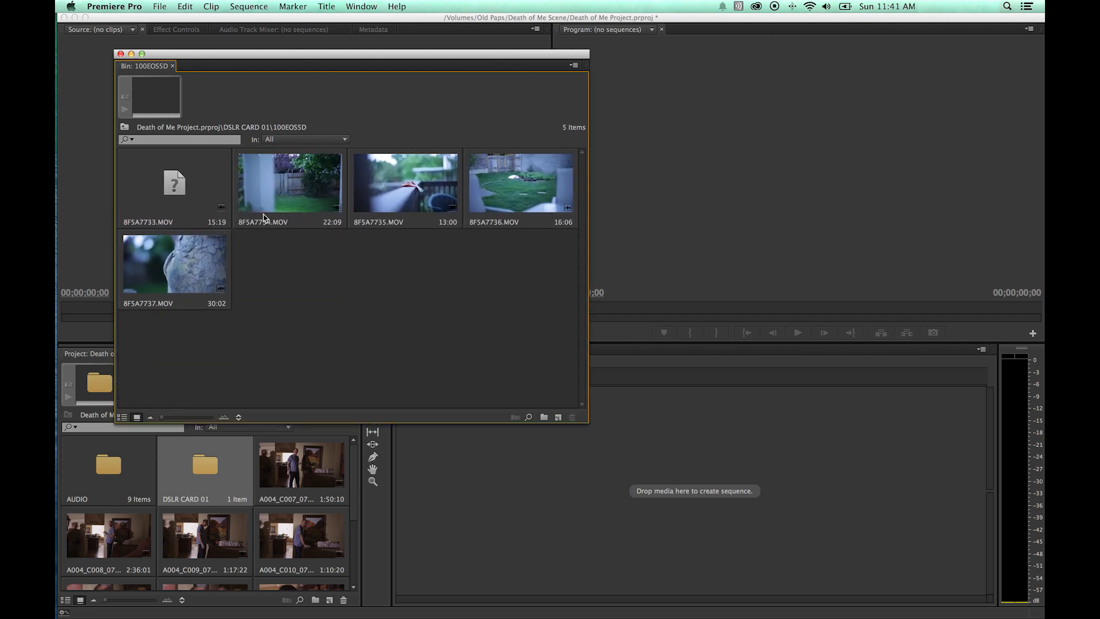
Open Link Media for the offline clip 8F5A7733.MOV and try locating it through the Media Browser.
left_click(174, 189)
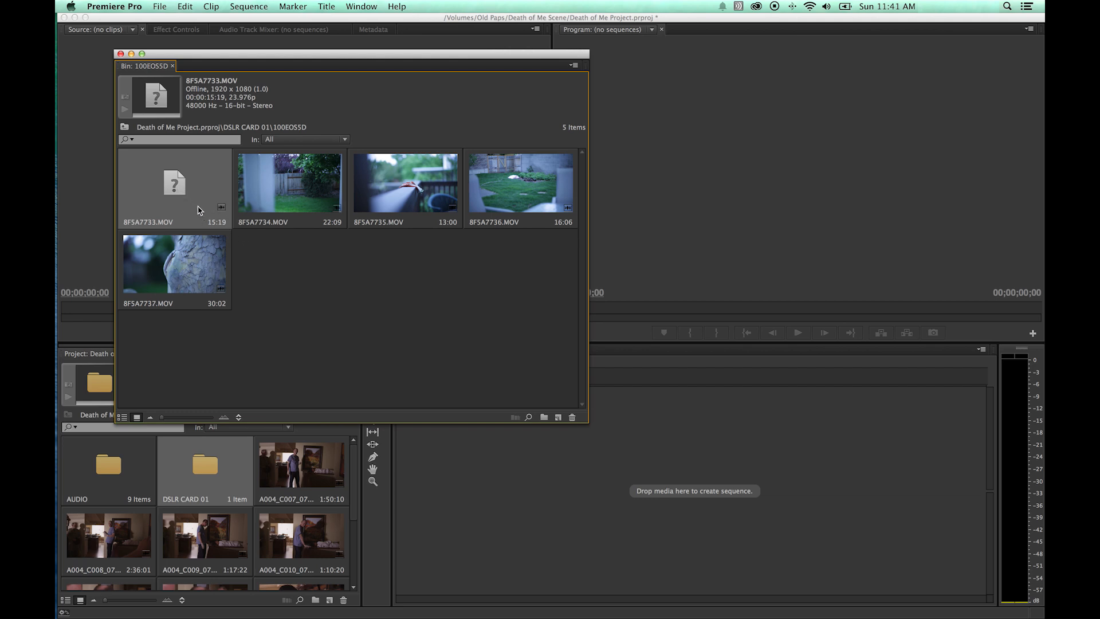
right_click(180, 194)
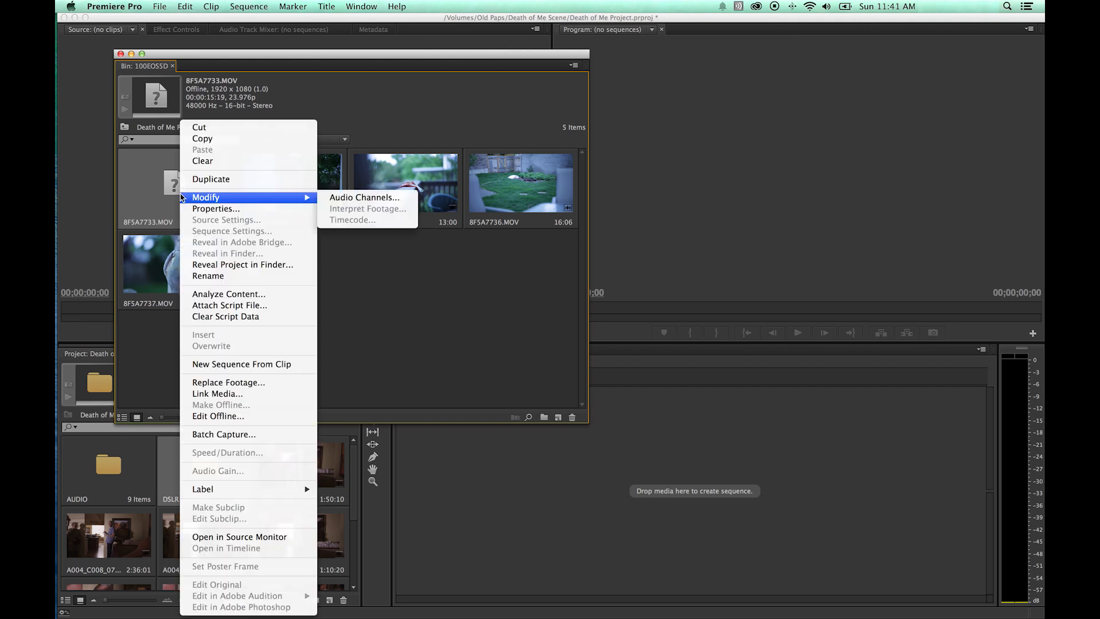
left_click_drag(530, 325, 206, 198)
left_click(192, 207)
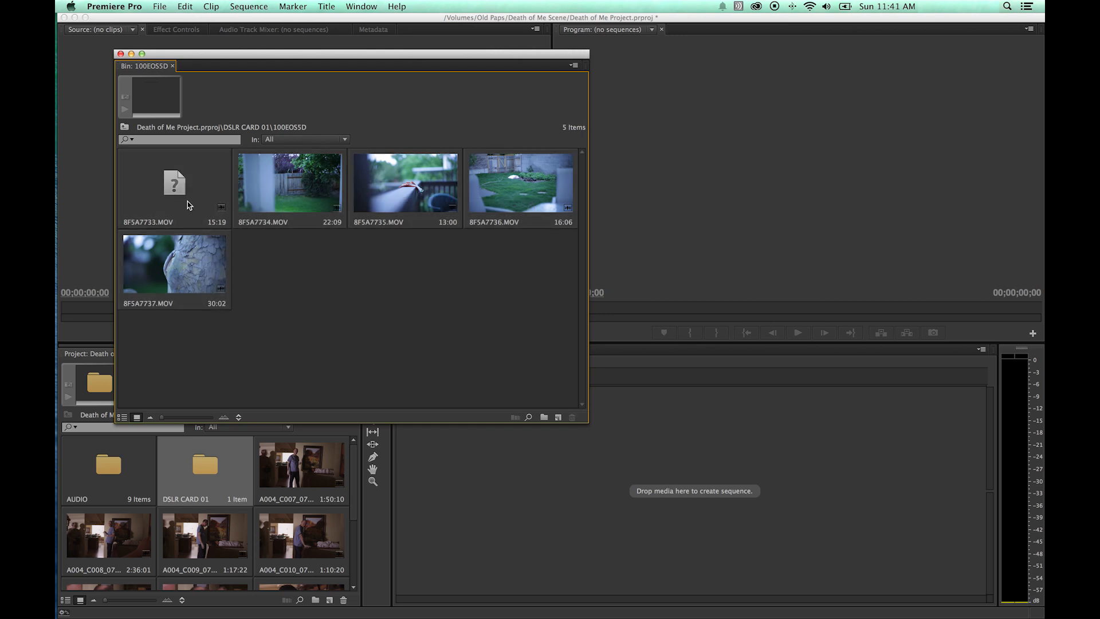
right_click(185, 195)
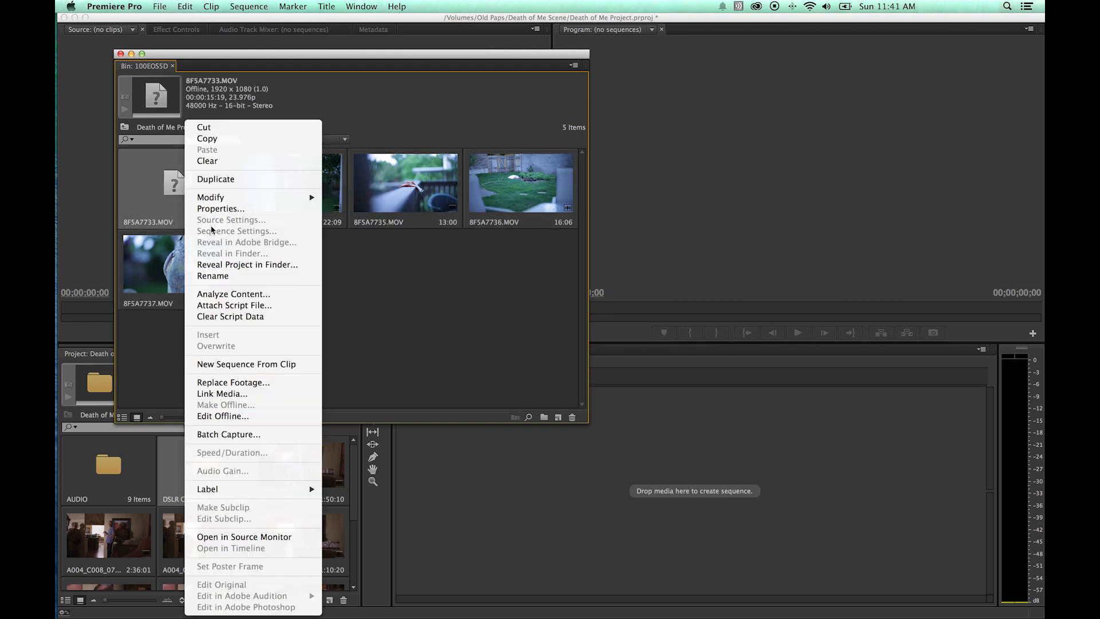
left_click(257, 394)
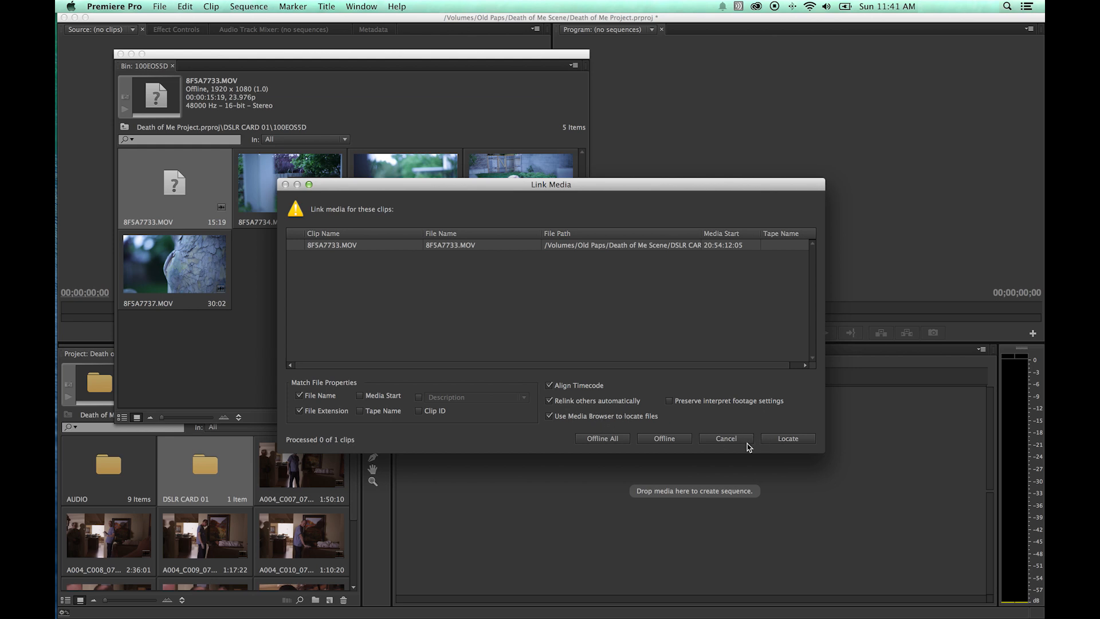
left_click(782, 437)
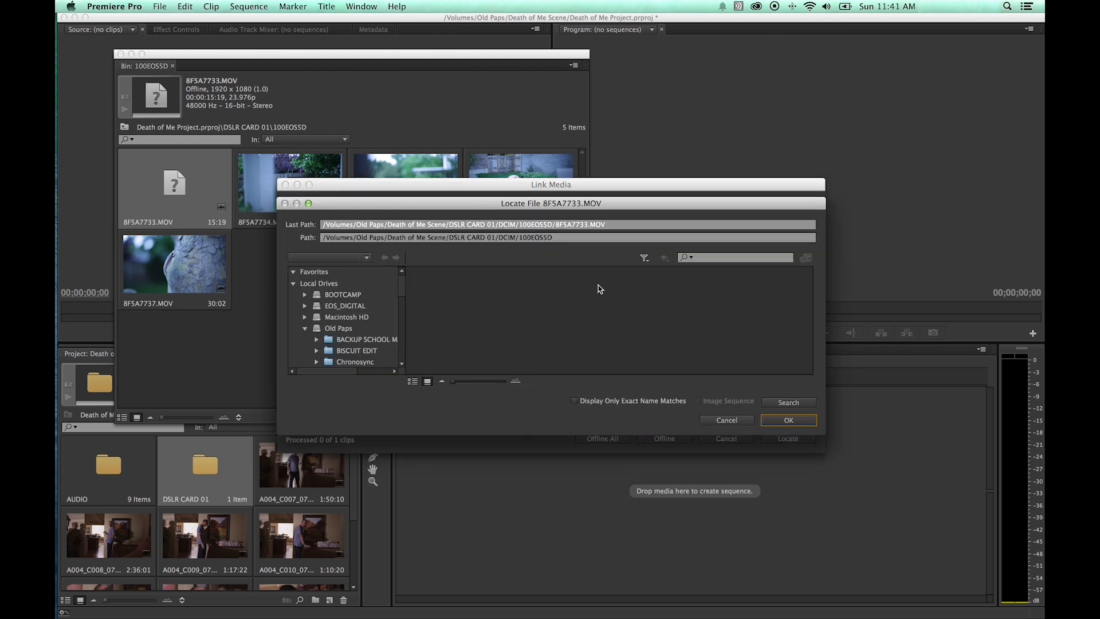
left_click(737, 422)
left_click(590, 418)
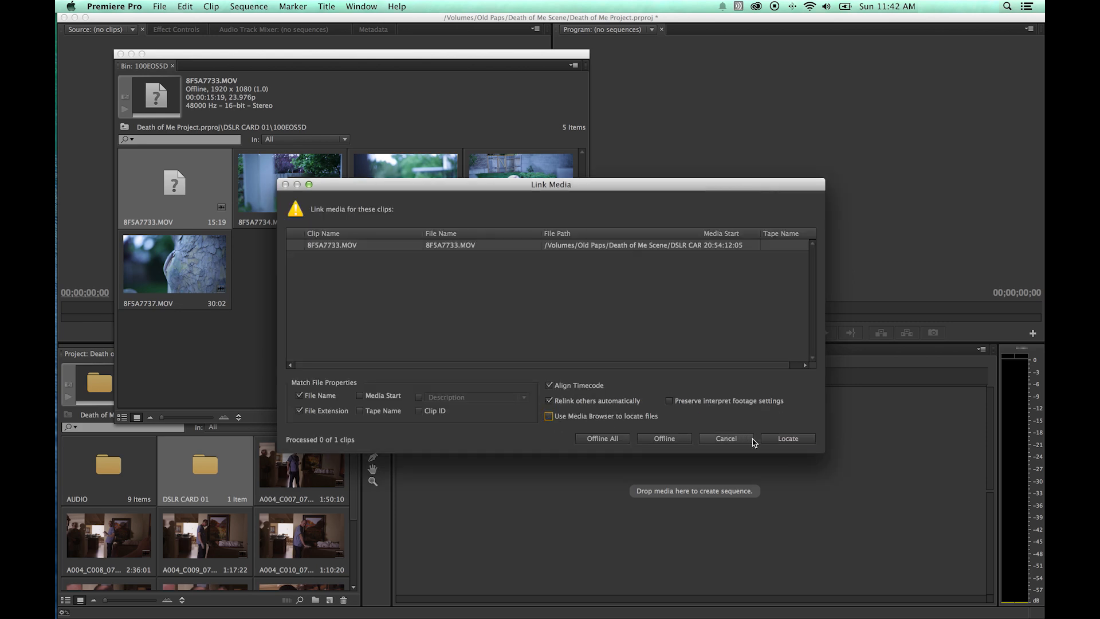
left_click(773, 439)
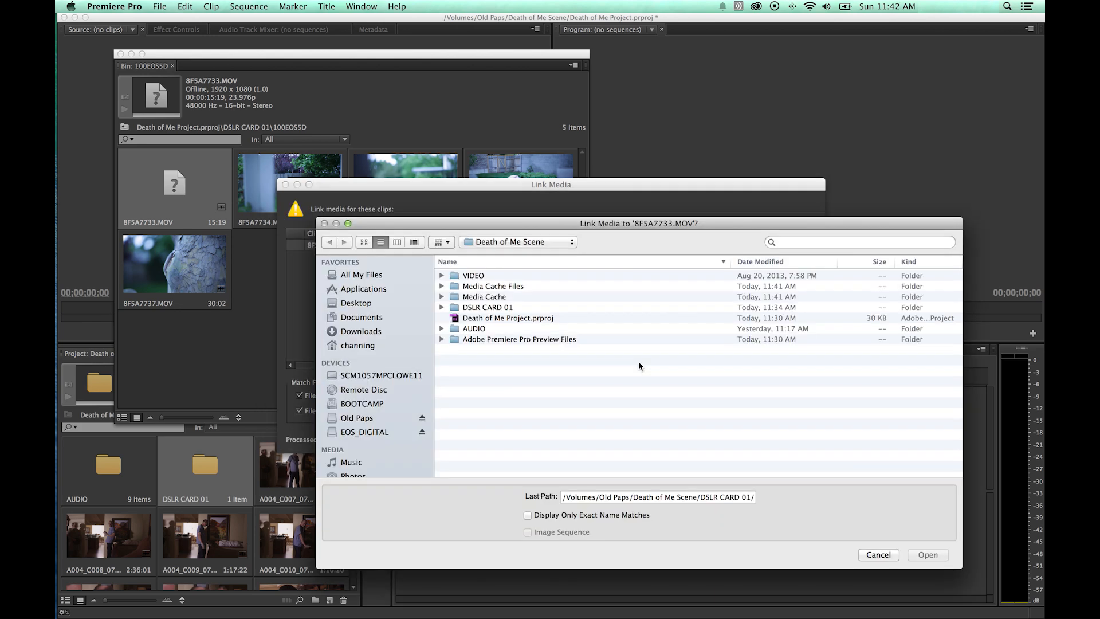
left_click_drag(532, 239, 477, 126)
key("Escape")
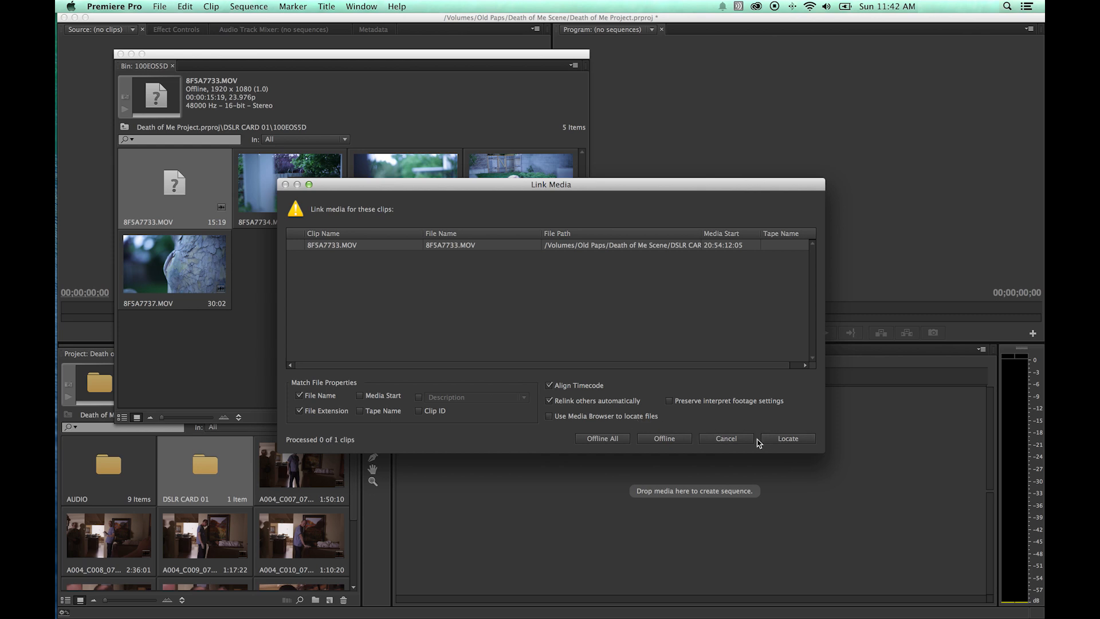
Try to relink the offline clip 8F5A7733.MOV to Ted 01.MOV in DSLR CARD 01/DCIM/100EOS5D.
left_click(777, 440)
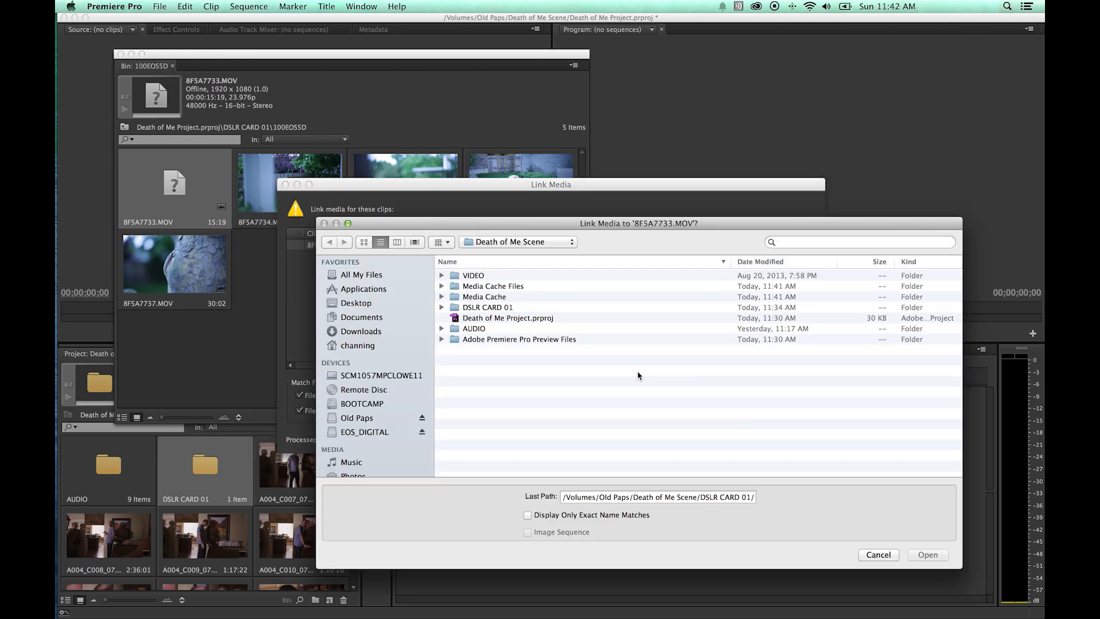
double_click(488, 308)
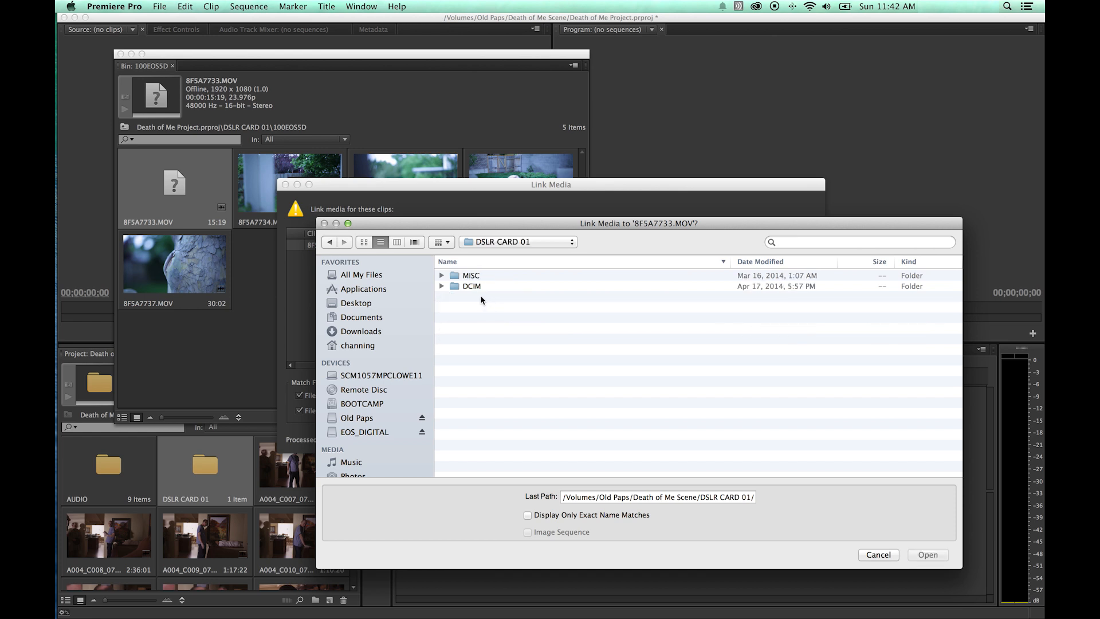
left_click(473, 286)
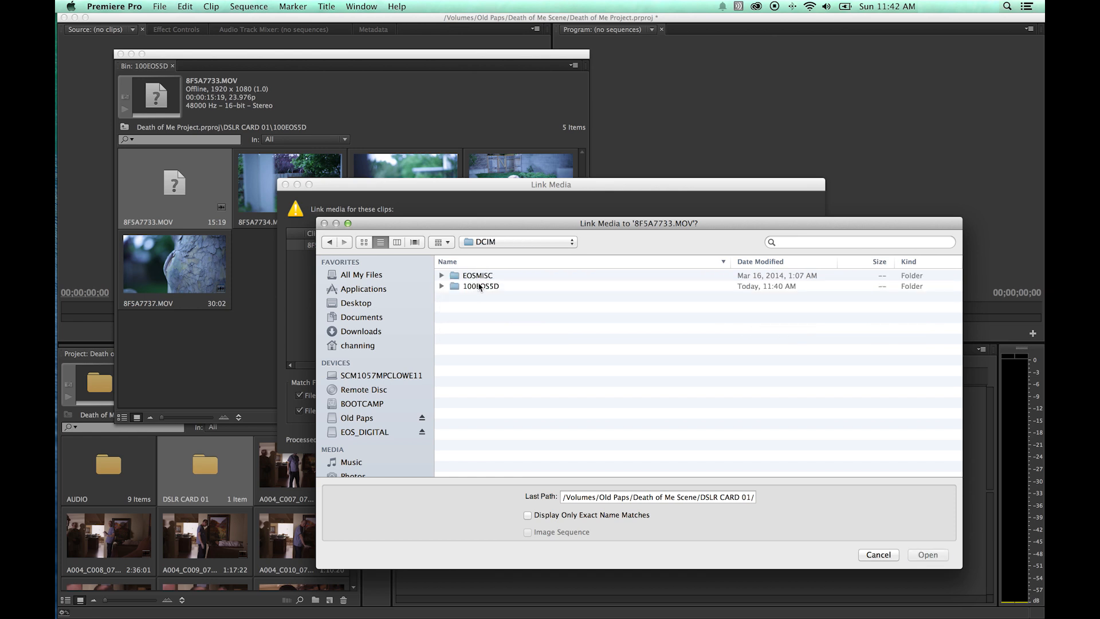
double_click(484, 280)
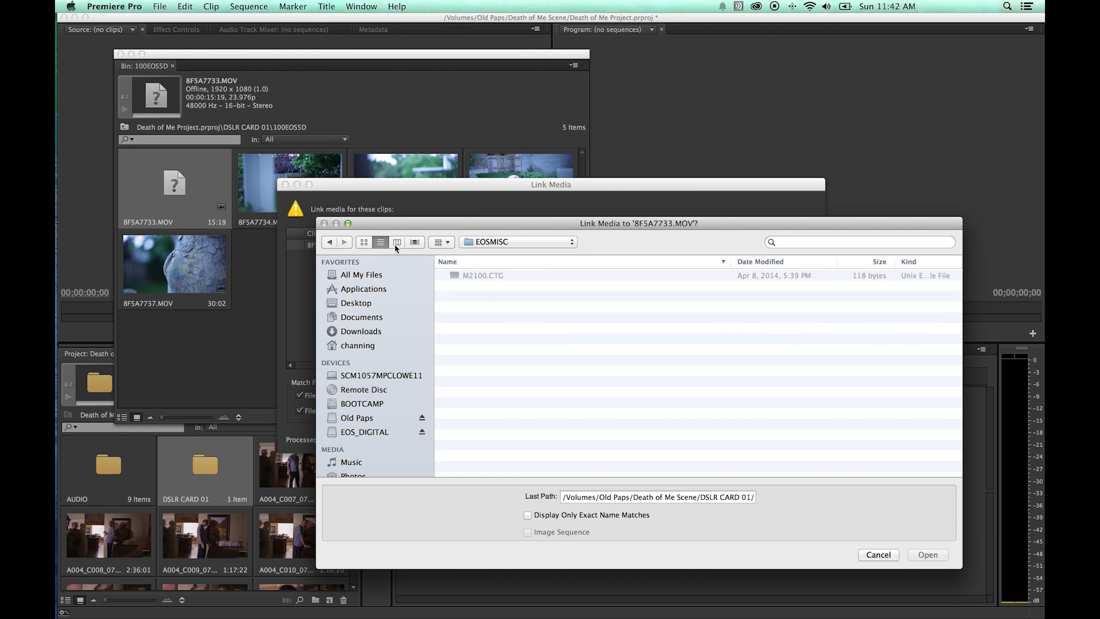
left_click(329, 241)
double_click(468, 287)
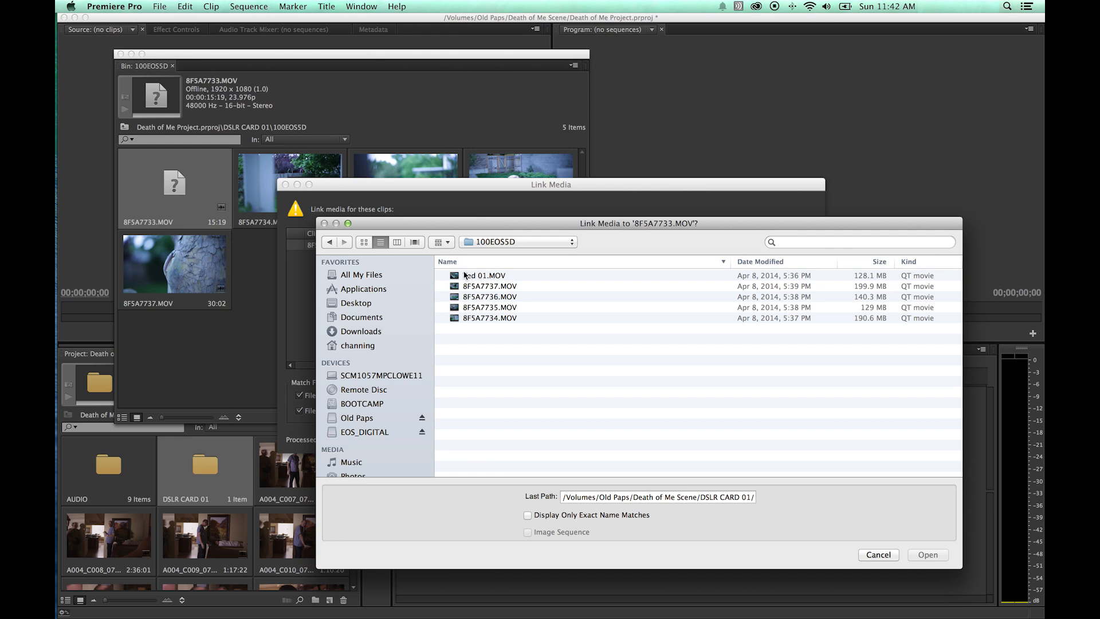
left_click(480, 276)
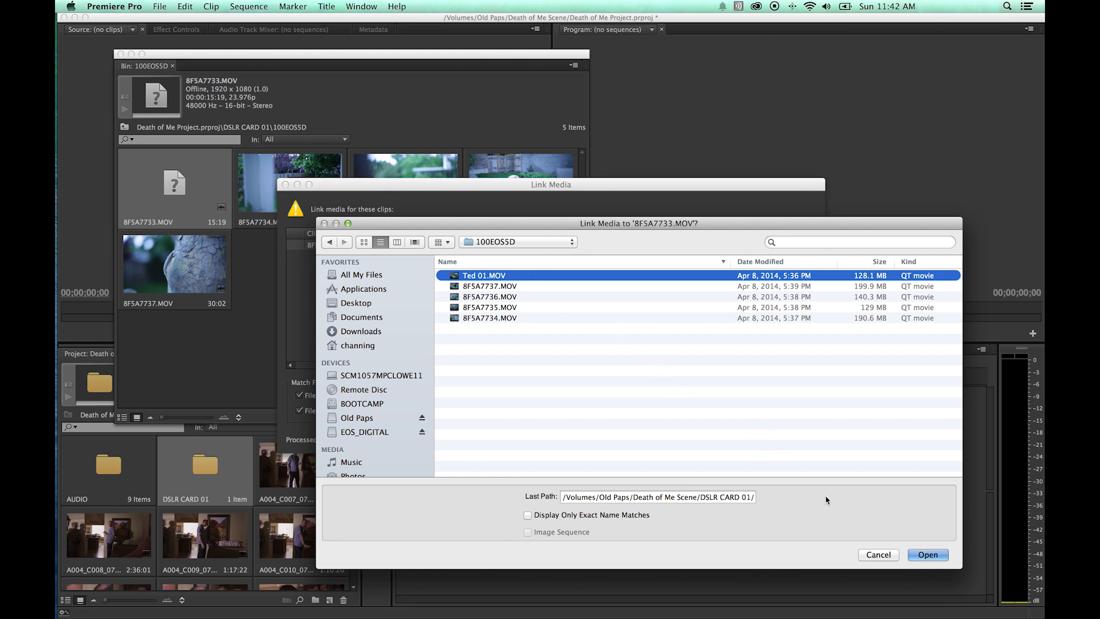
left_click(877, 554)
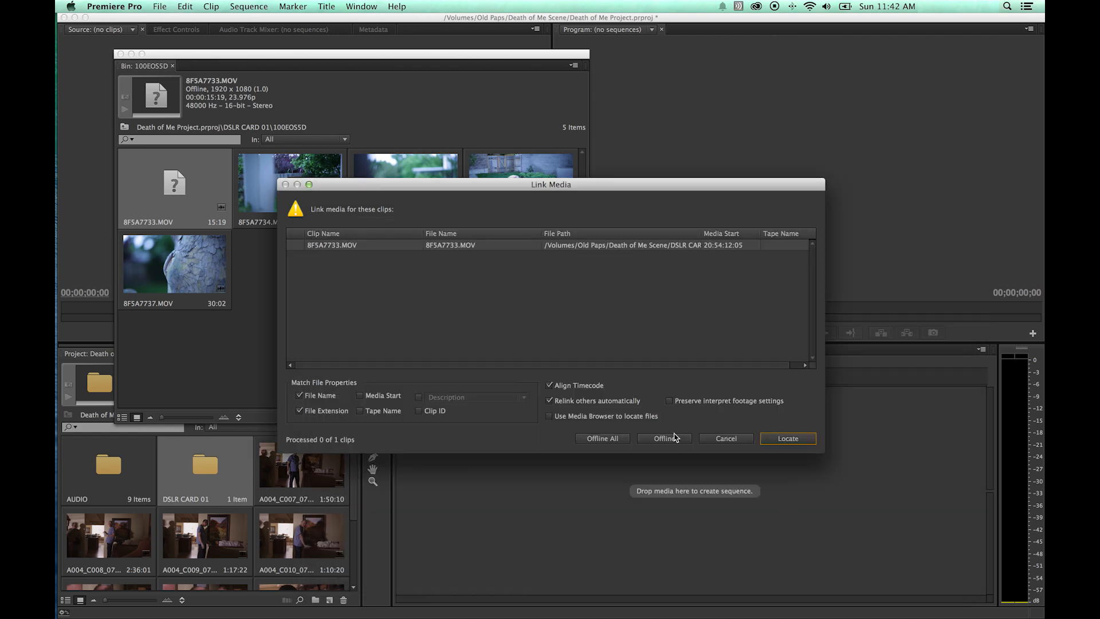
Locate the media again and relink the offline clip to 8F5A7733.MOV in the 100EOS5D folder.
key("super+Tab")
left_click(780, 438)
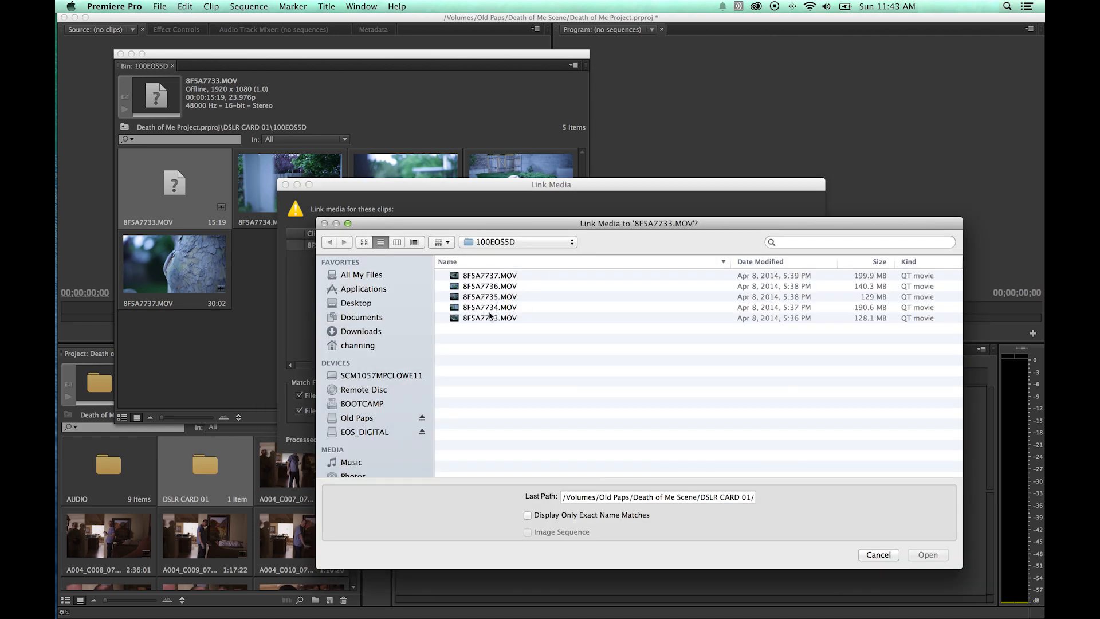
double_click(494, 318)
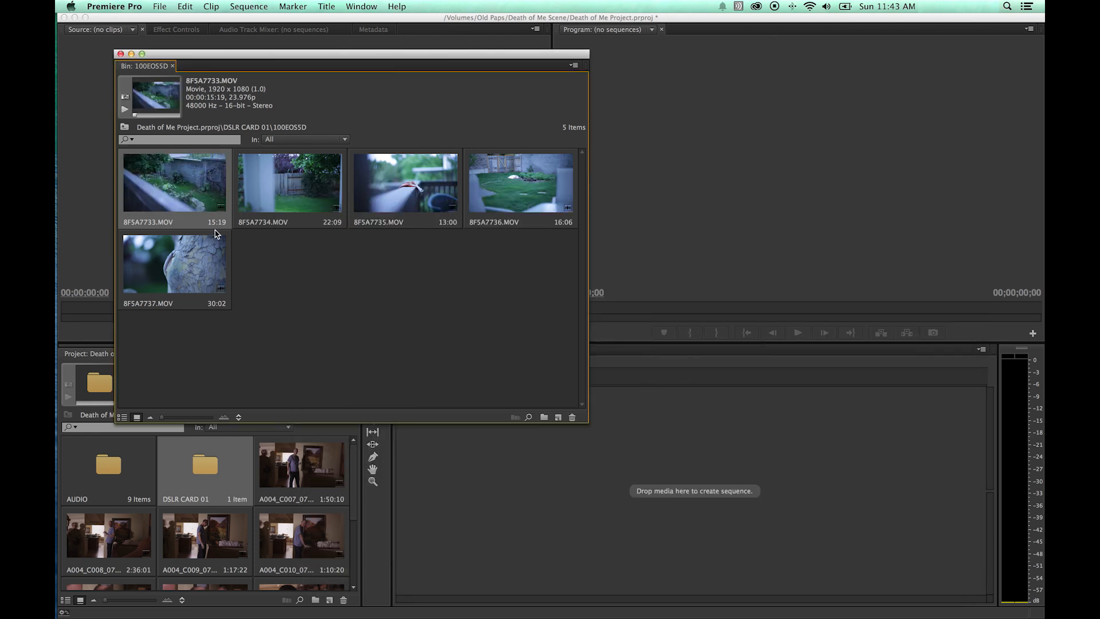
Close the 100EOS5D and DSLR CARD 01 bin windows in the project.
left_click(282, 263)
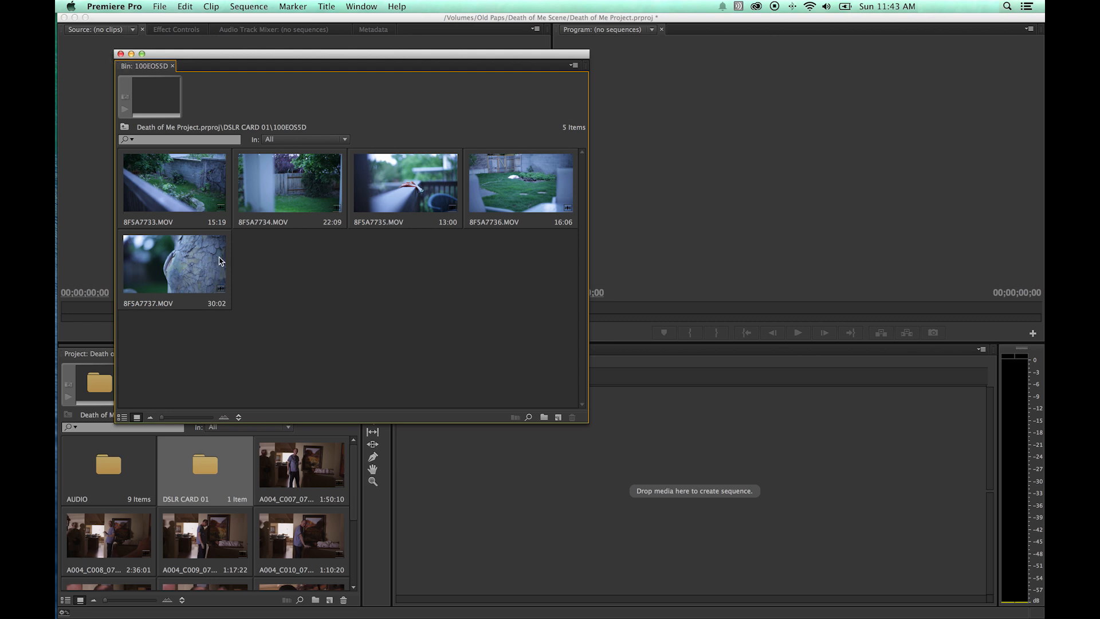
left_click(120, 53)
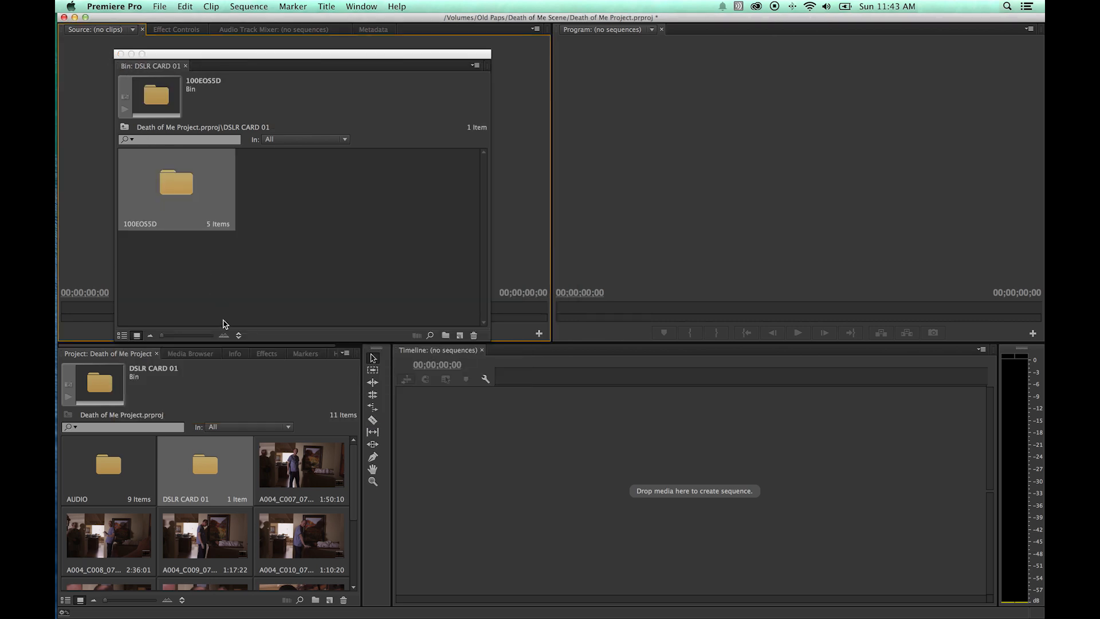
left_click(121, 53)
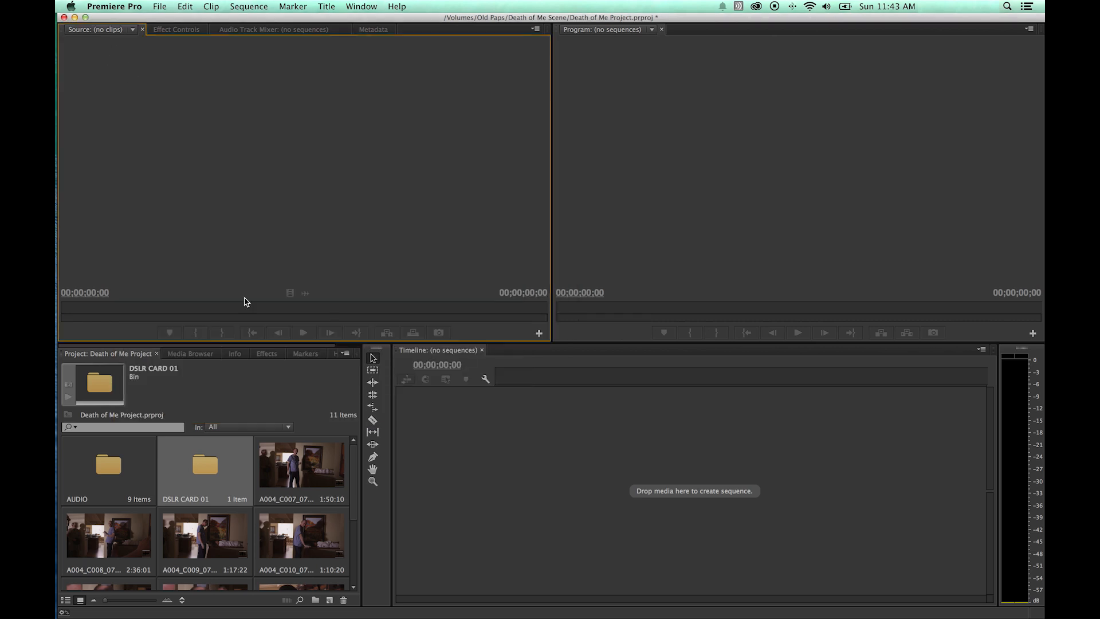
Switch to the Finder and rename the DSLR CARD 01 folder inside Death of Me Scene to DSLR CARD 02.
key("super+h")
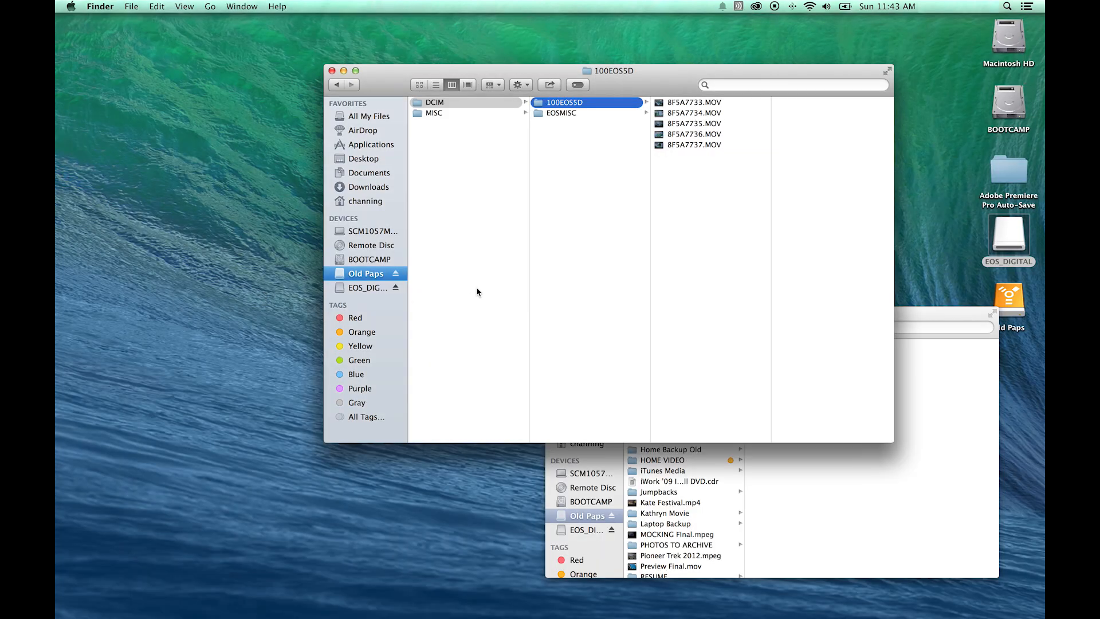
scroll(561, 328, "left", 5)
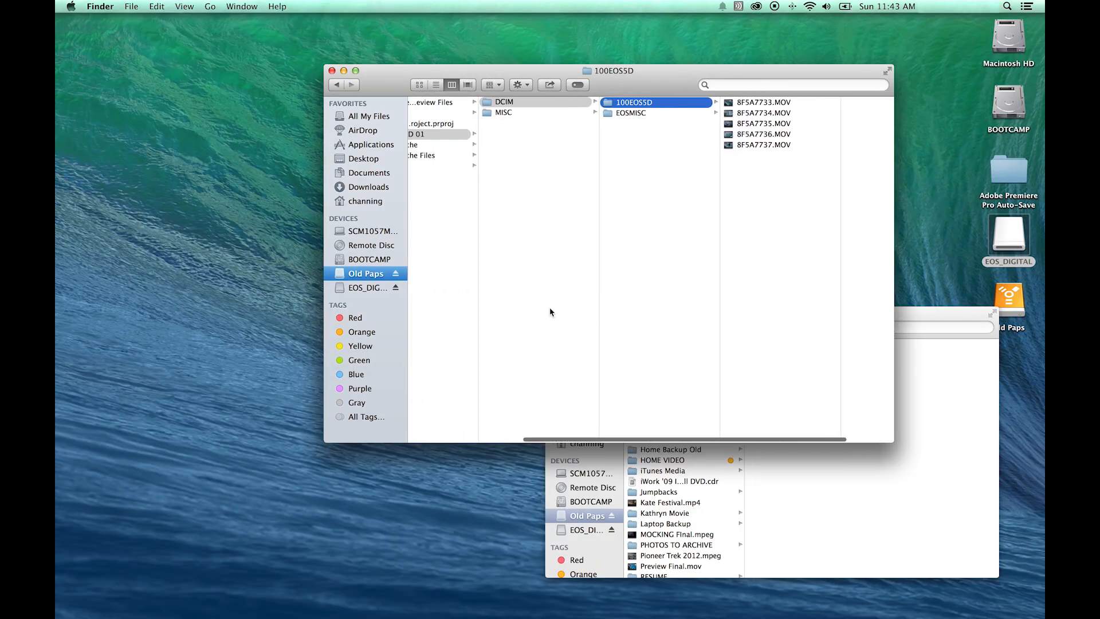
scroll(550, 312, "left", 5)
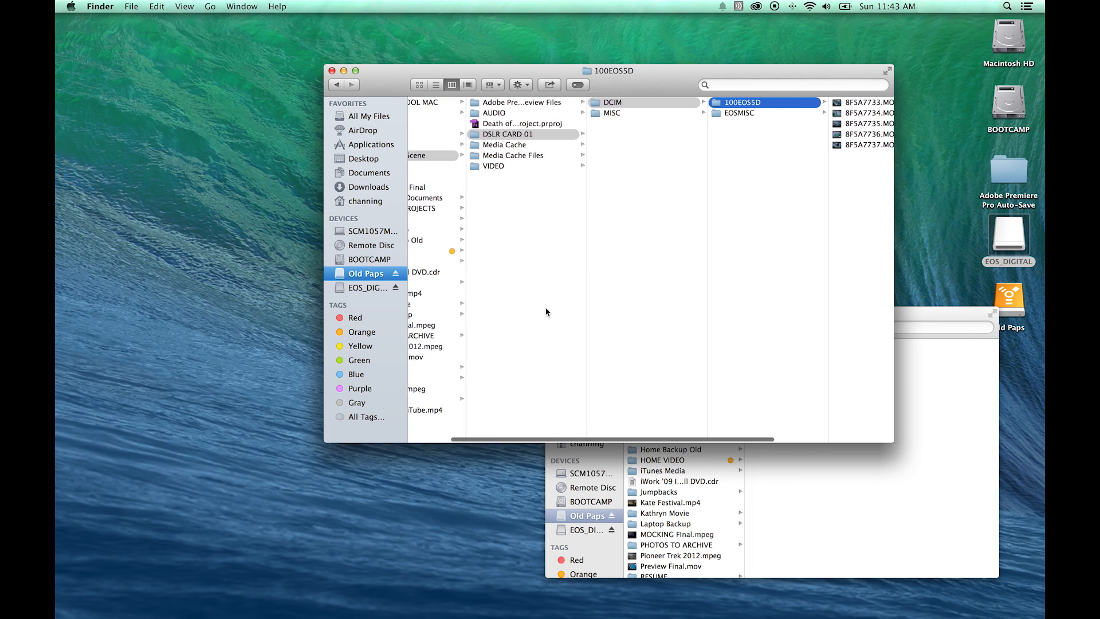
left_click(553, 216)
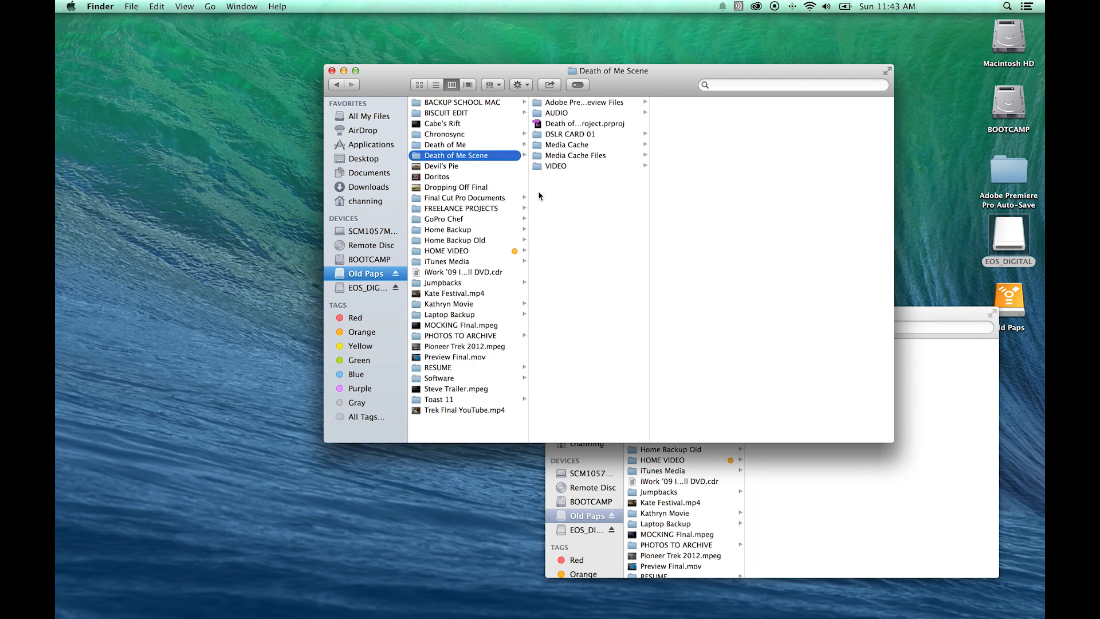
left_click(571, 135)
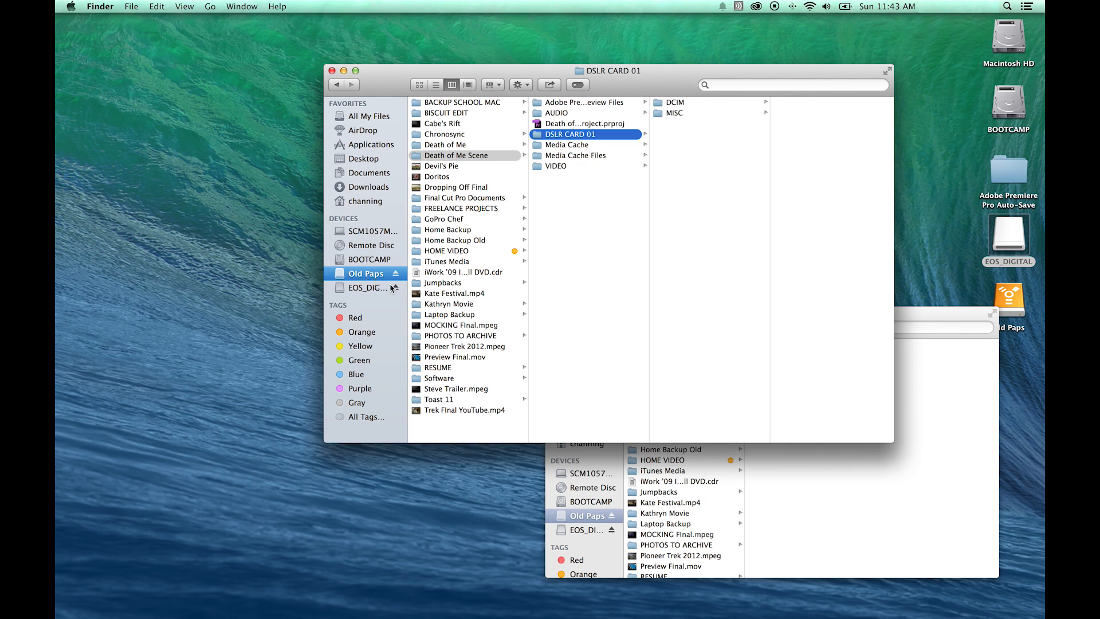
left_click(580, 137)
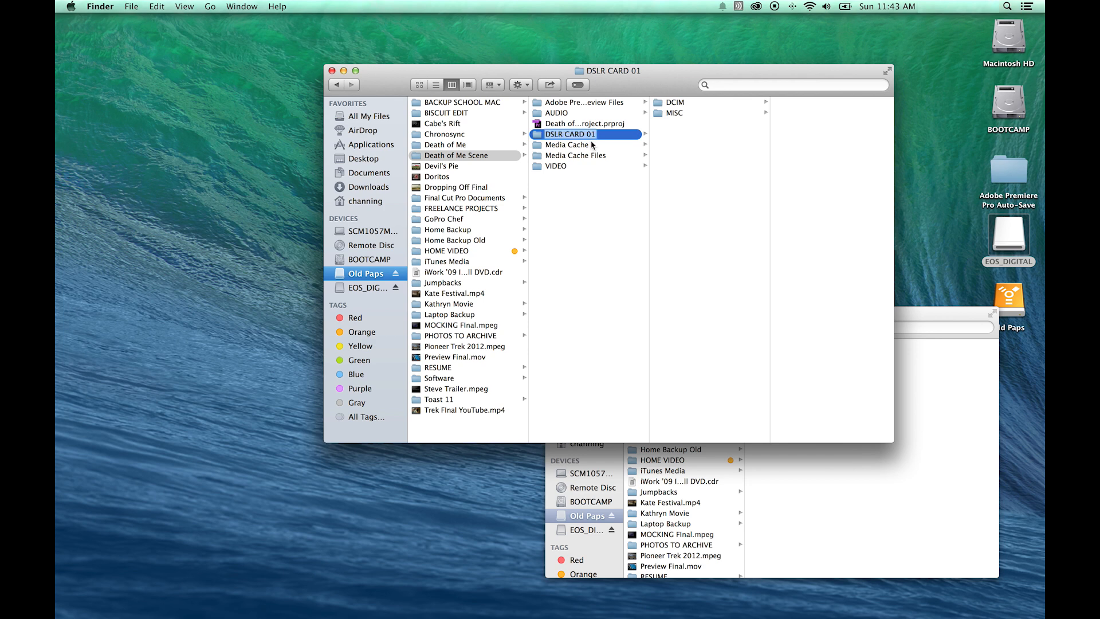
key("Right")
key("Return")
Back in the project, open the 100EOS5D bin inside DSLR CARD 01 and inspect its five clips before closing it.
key("super+Tab")
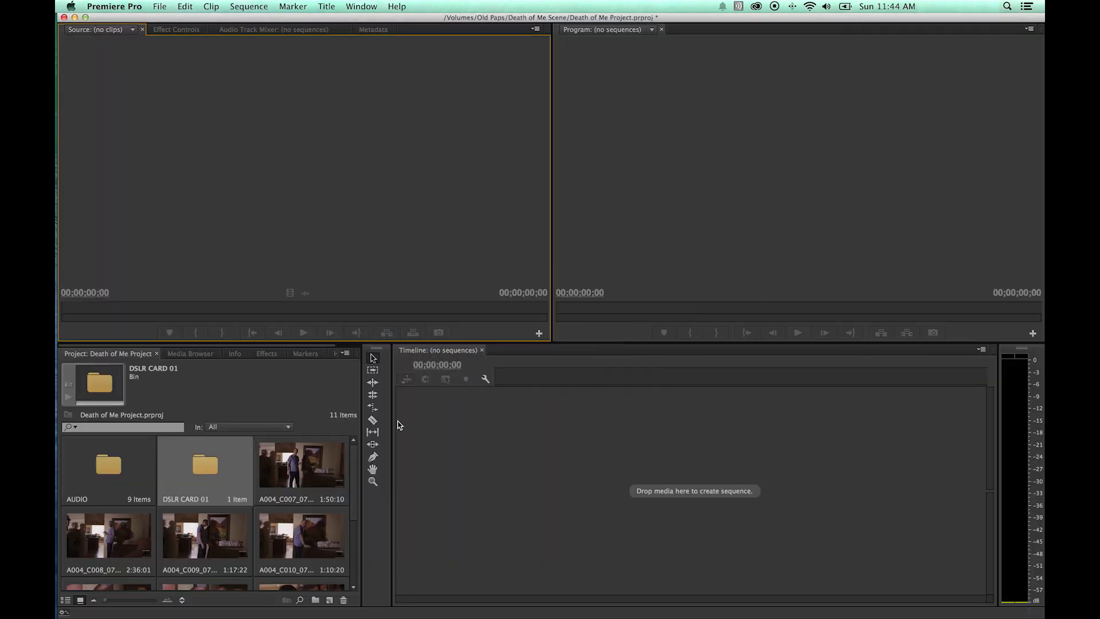
left_click(210, 465)
double_click(209, 465)
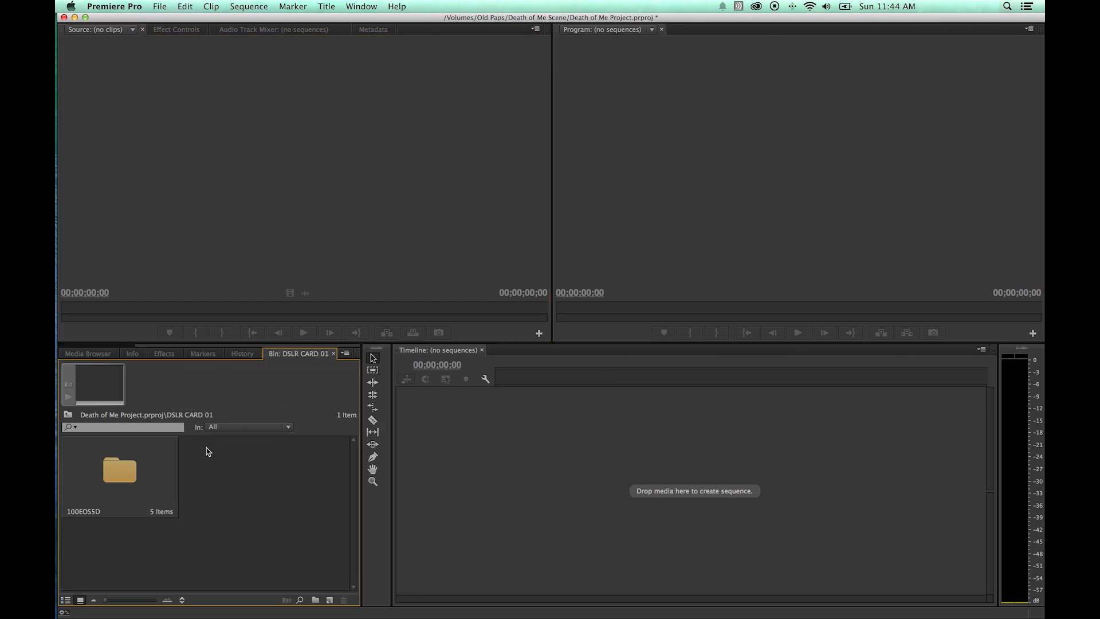
double_click(126, 471)
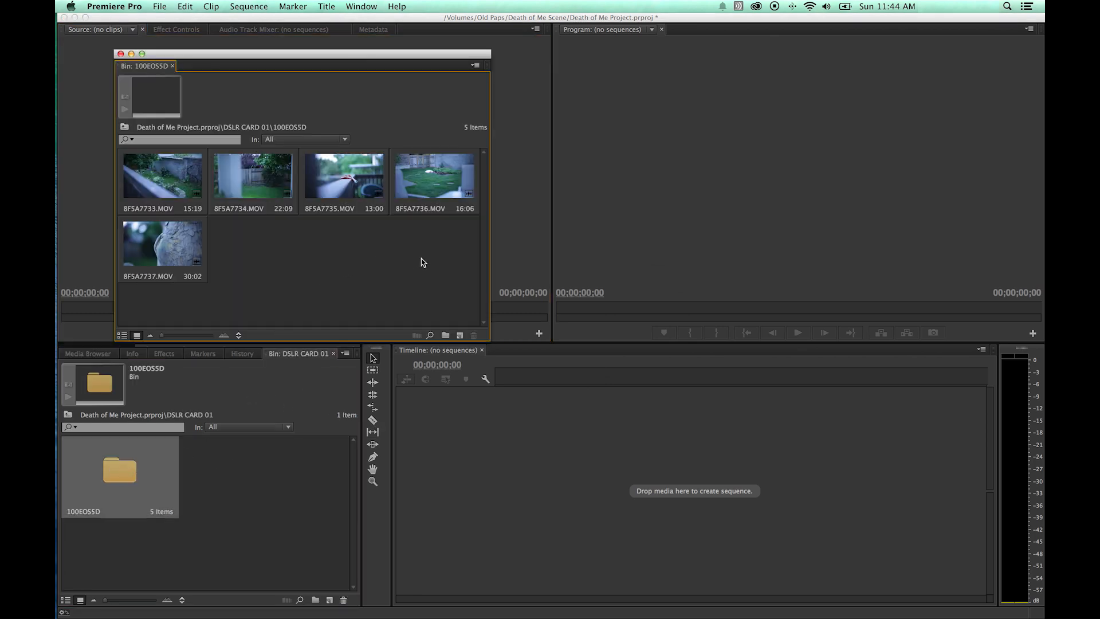
left_click_drag(404, 250, 162, 182)
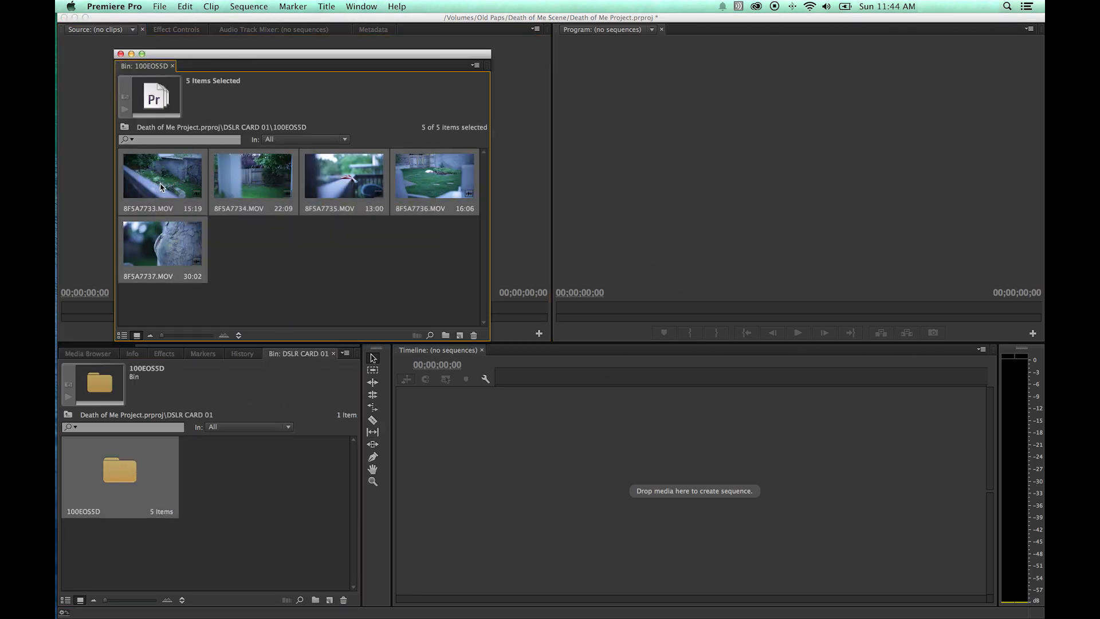
left_click(246, 247)
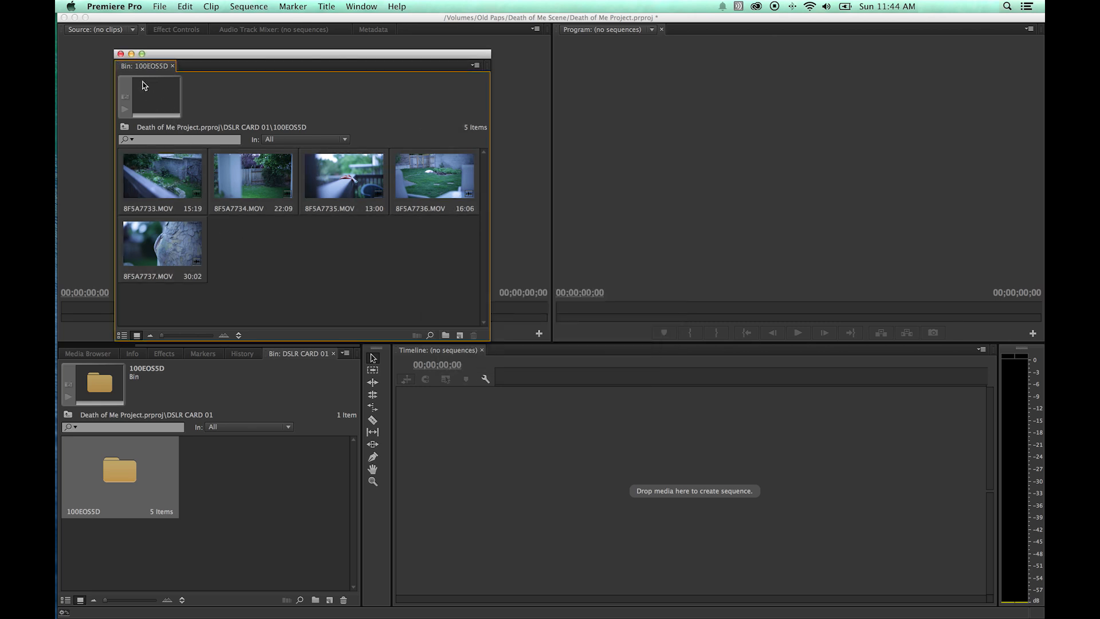
left_click(120, 55)
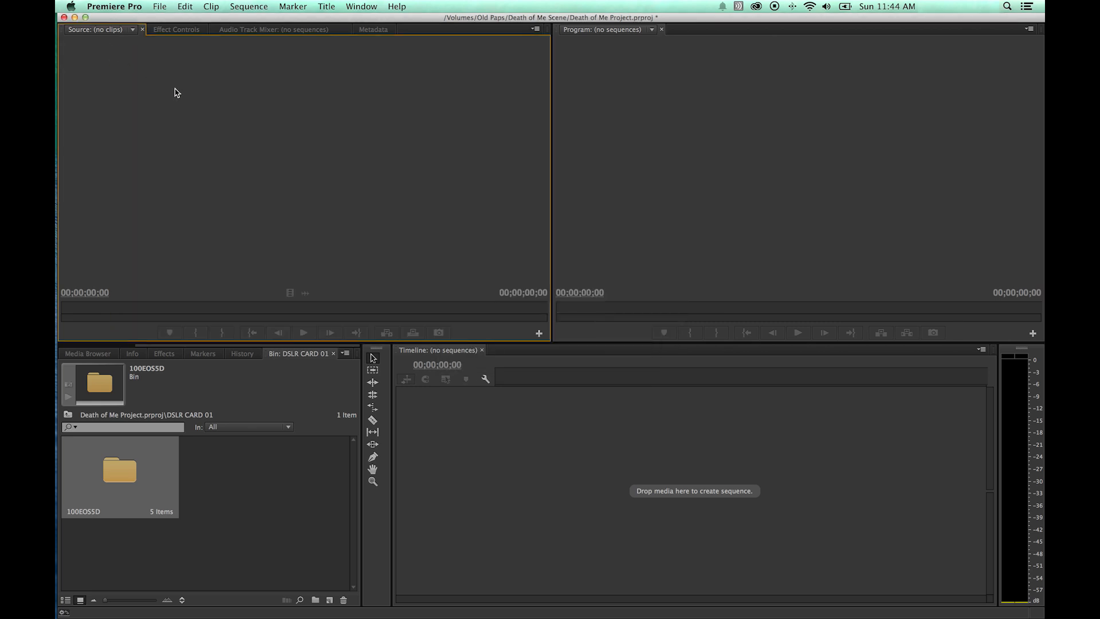
In the Finder, rename the folder back to DSLR CARD 01 and move it out of Death of Me Scene to the Old Paps drive root.
key("super+Tab")
left_click(566, 135)
key("Right")
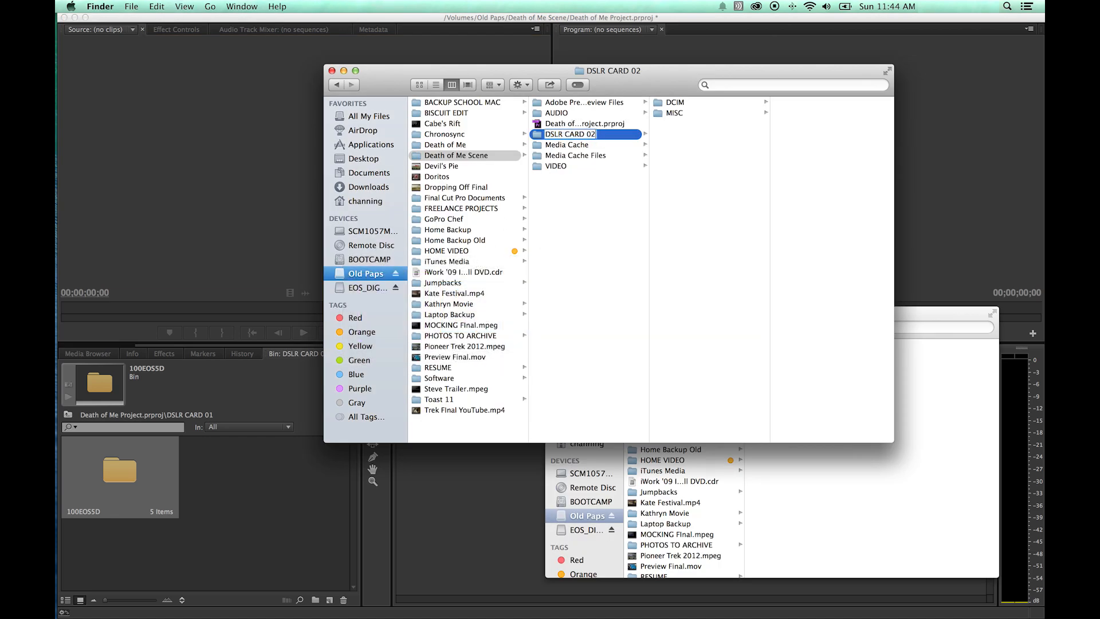
type("1")
key("Return")
left_click_drag(549, 135, 462, 425)
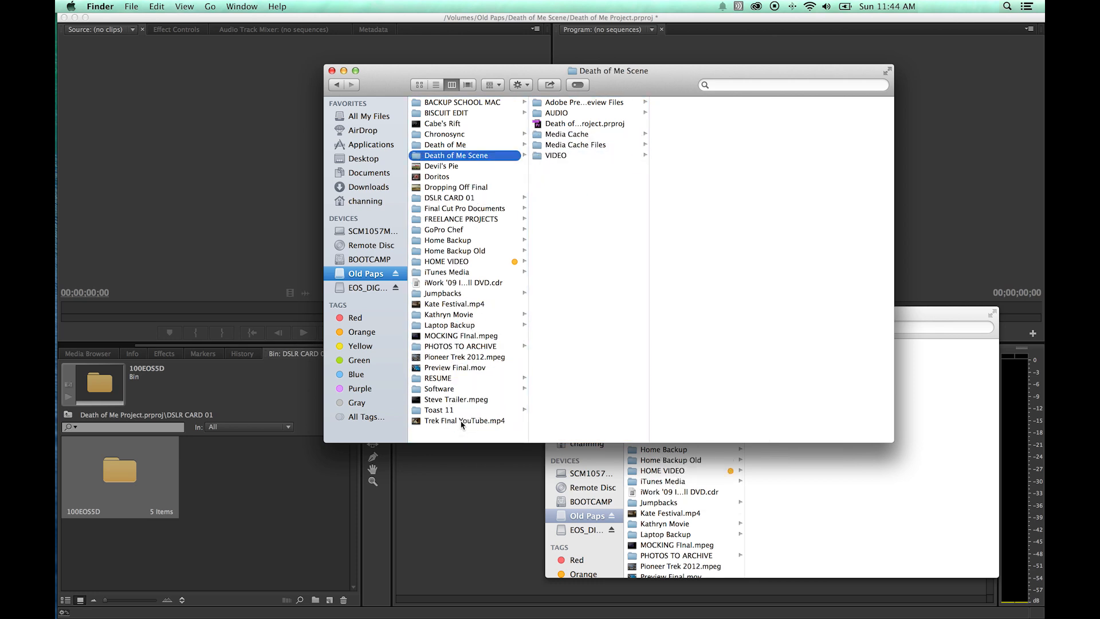
Back in the project, cancel the Link Media dialog and open the 100EOS5D bin inside DSLR CARD 01.
left_click(260, 480)
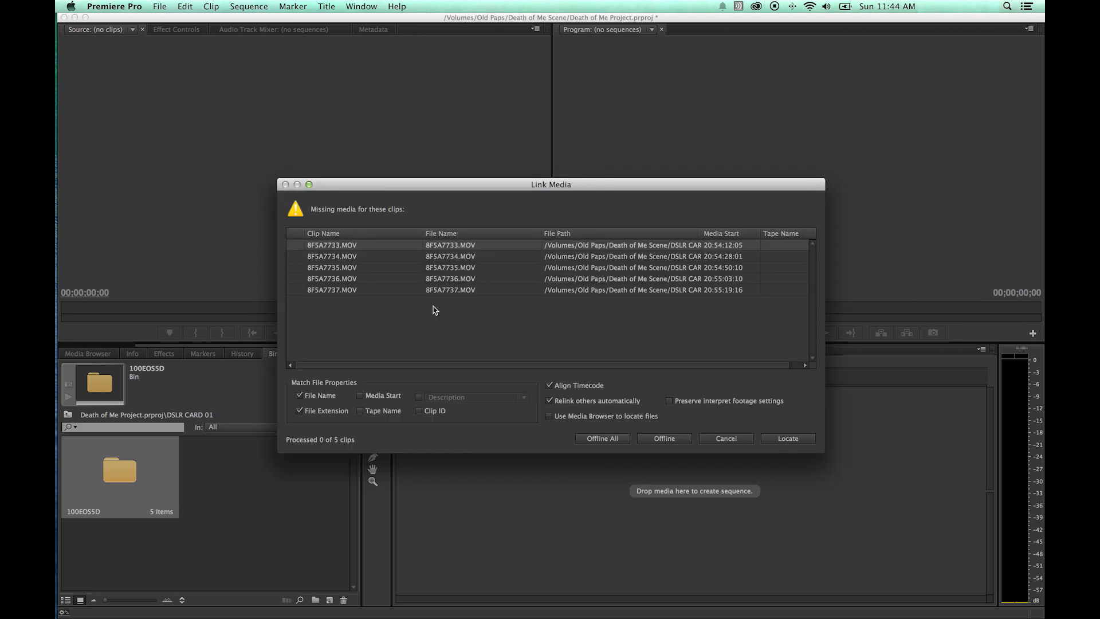
left_click(727, 440)
left_click_drag(195, 344, 86, 343)
left_click(95, 353)
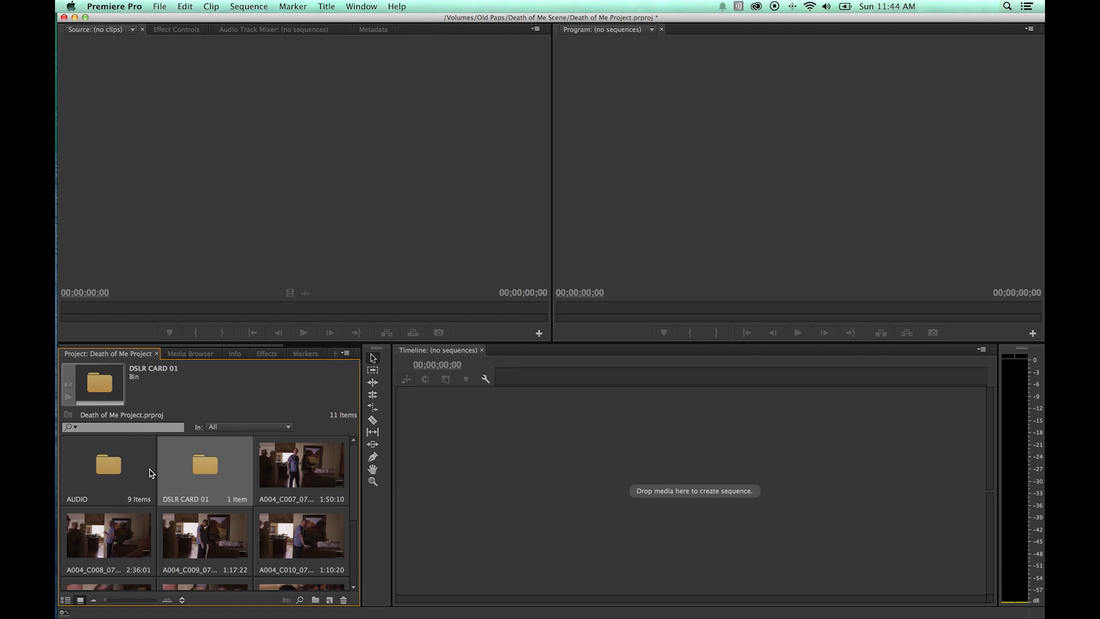
double_click(209, 474)
double_click(120, 475)
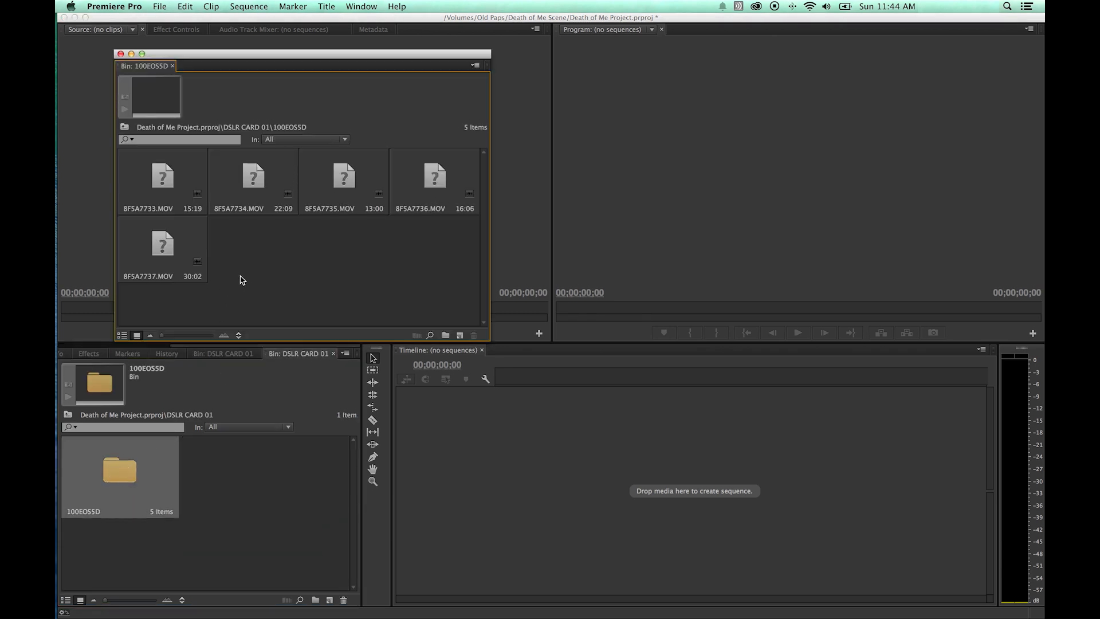
Select all five offline clips in the 100EOS5D bin and open Link Media to locate their files.
left_click_drag(428, 292, 177, 177)
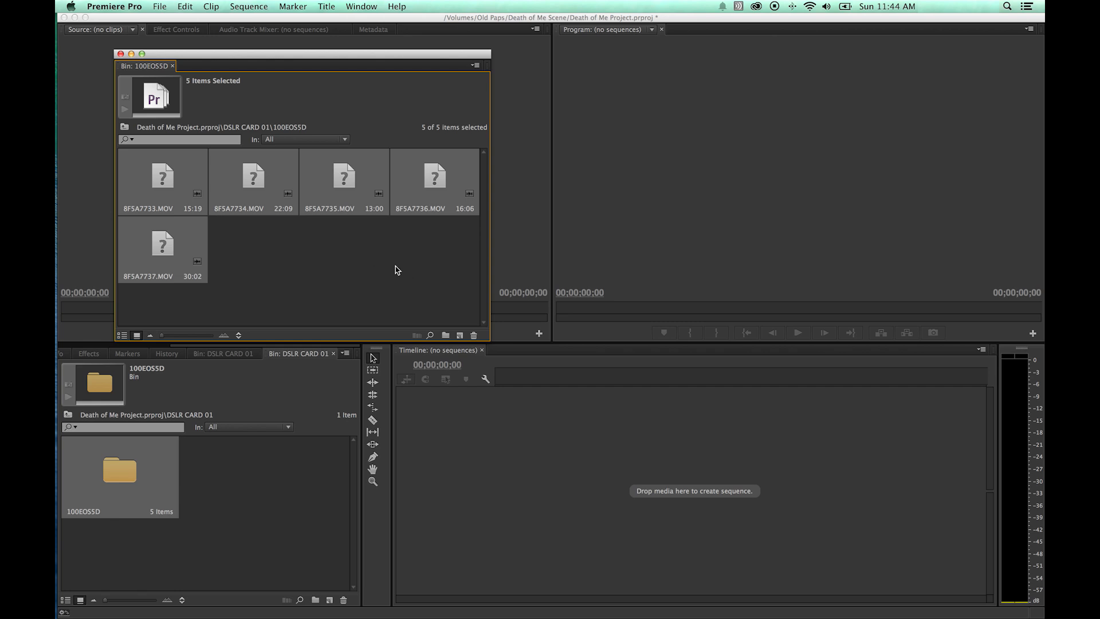
left_click(367, 263)
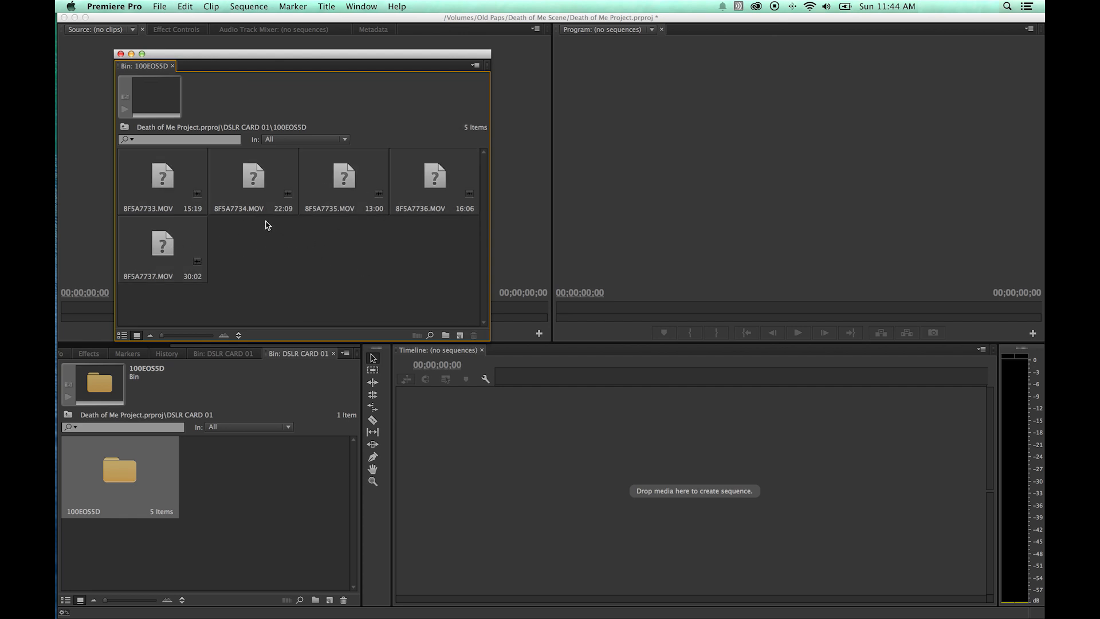
left_click_drag(457, 257, 131, 183)
right_click(160, 182)
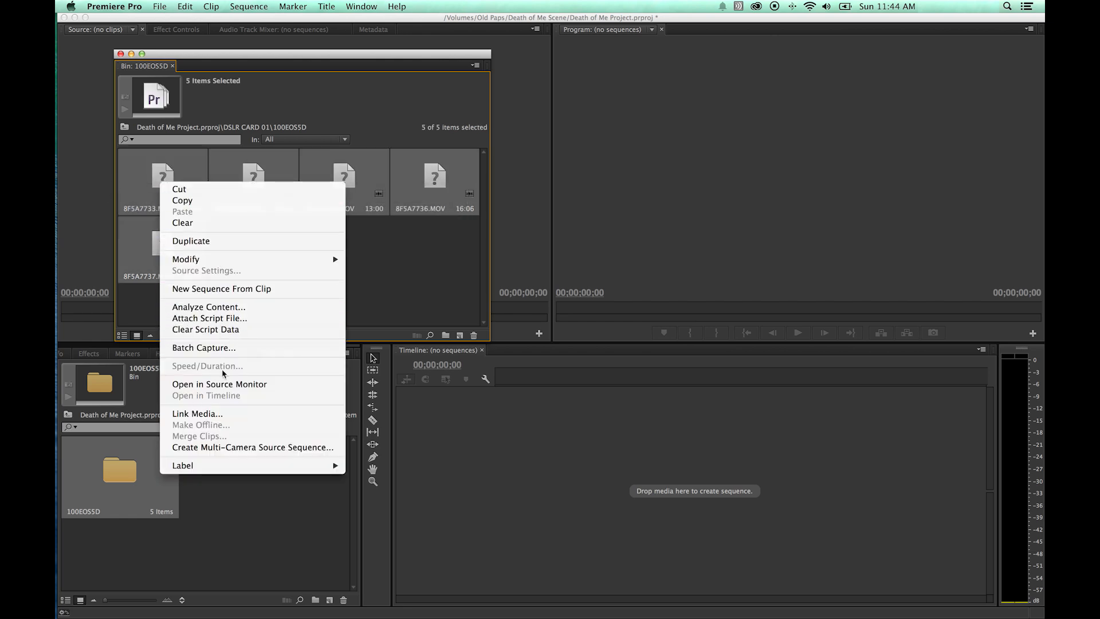
left_click(194, 413)
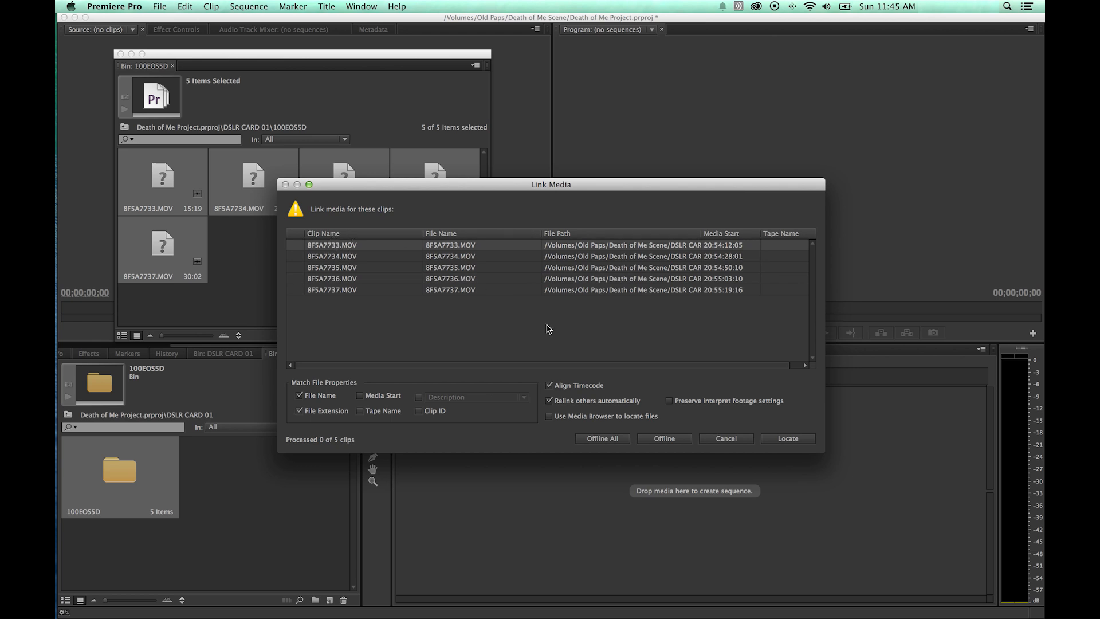
left_click(784, 441)
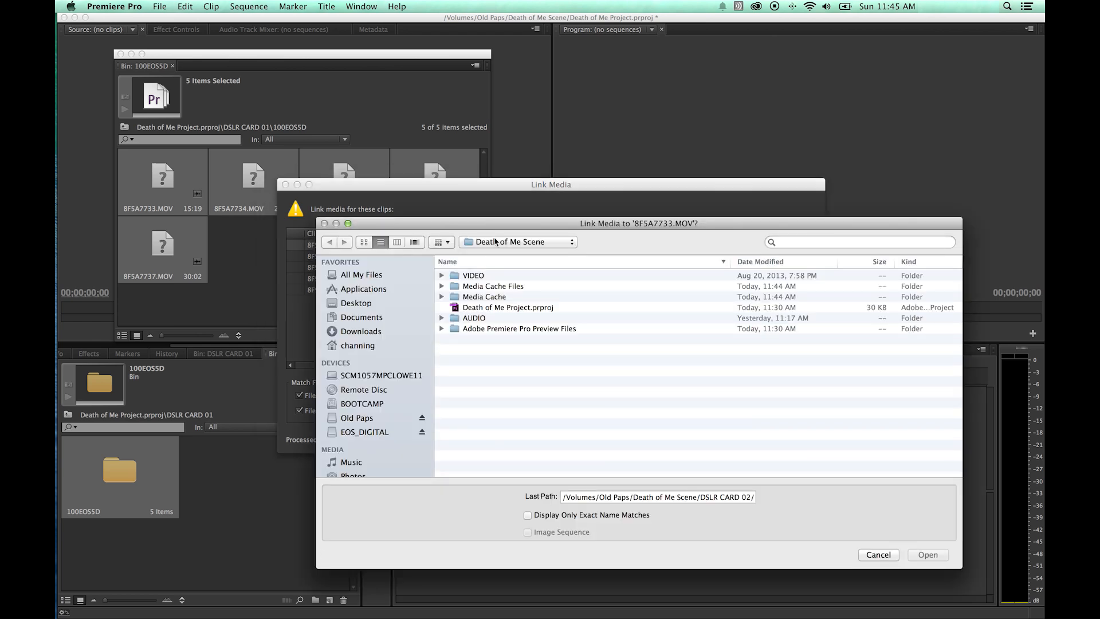
Browse to Old Paps > DSLR CARD 01 > DCIM > 100EOS5D and relink using 8F5A7733.MOV.
scroll(384, 438, "down", 2)
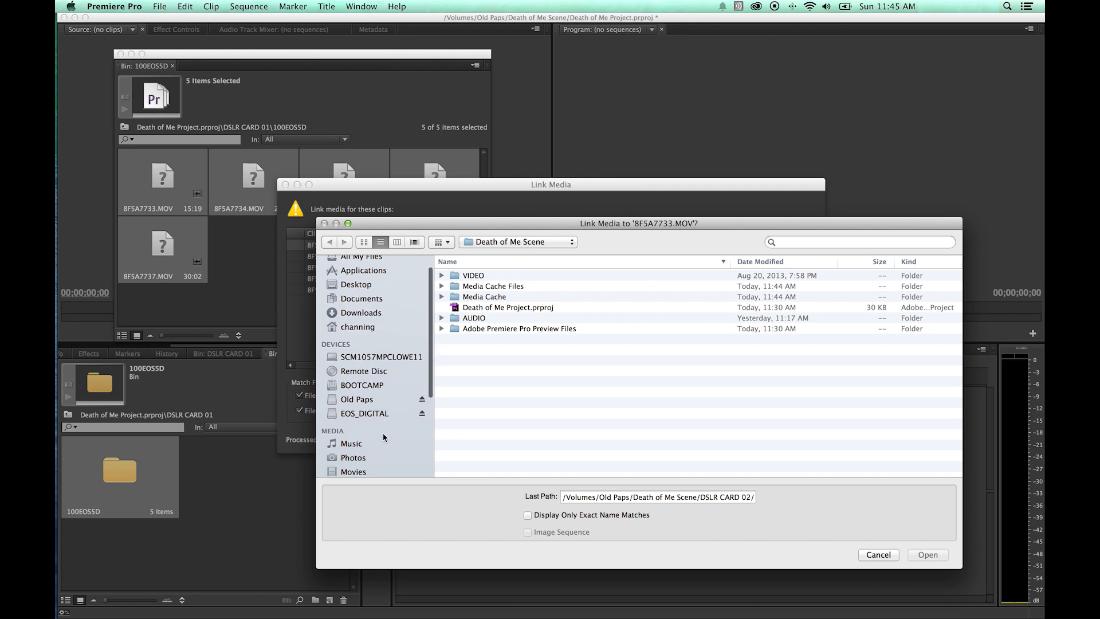
left_click(375, 399)
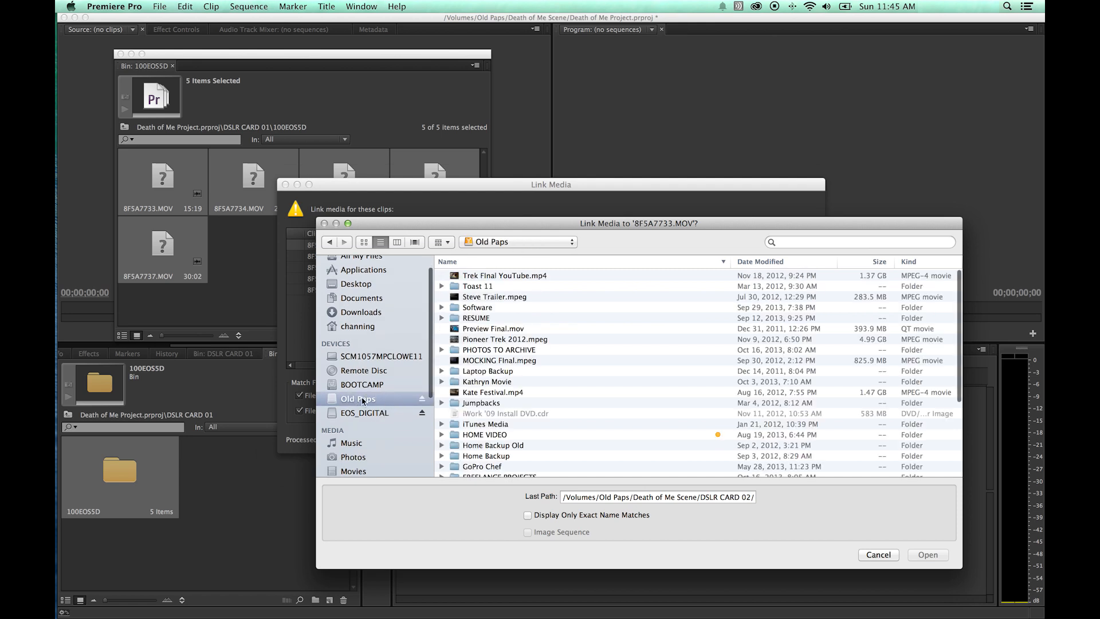
left_click(796, 245)
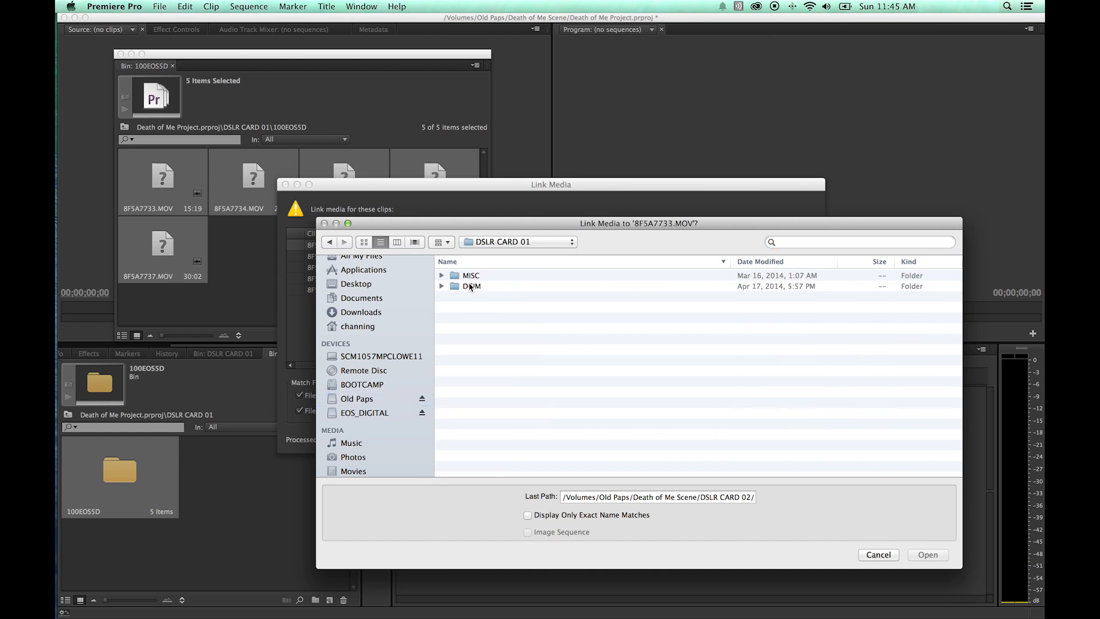
left_click(472, 277)
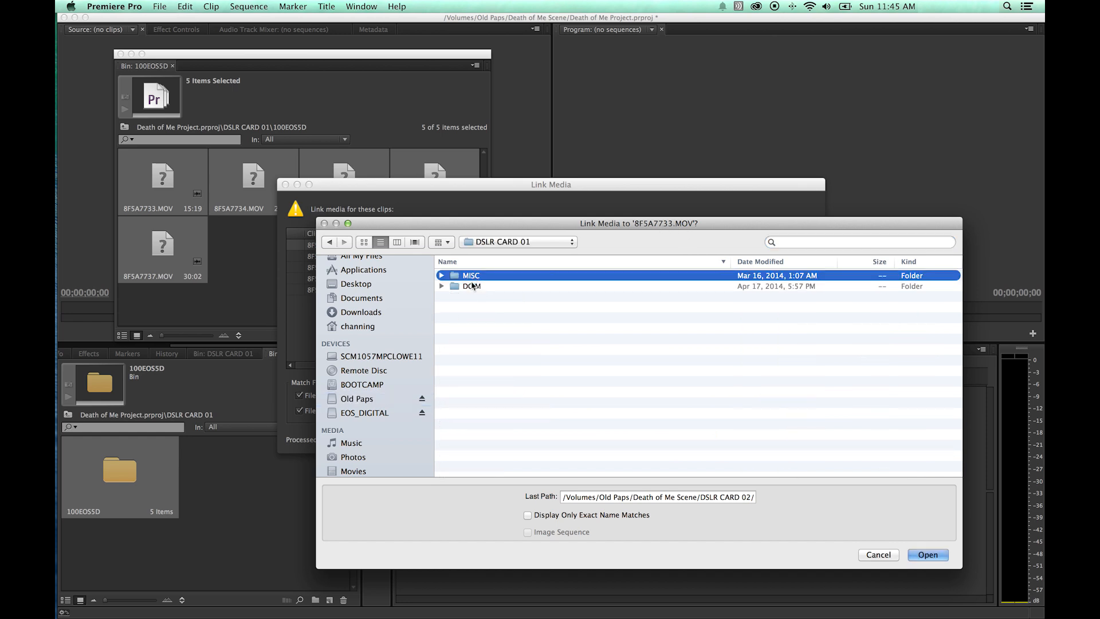
double_click(471, 278)
left_click(505, 241)
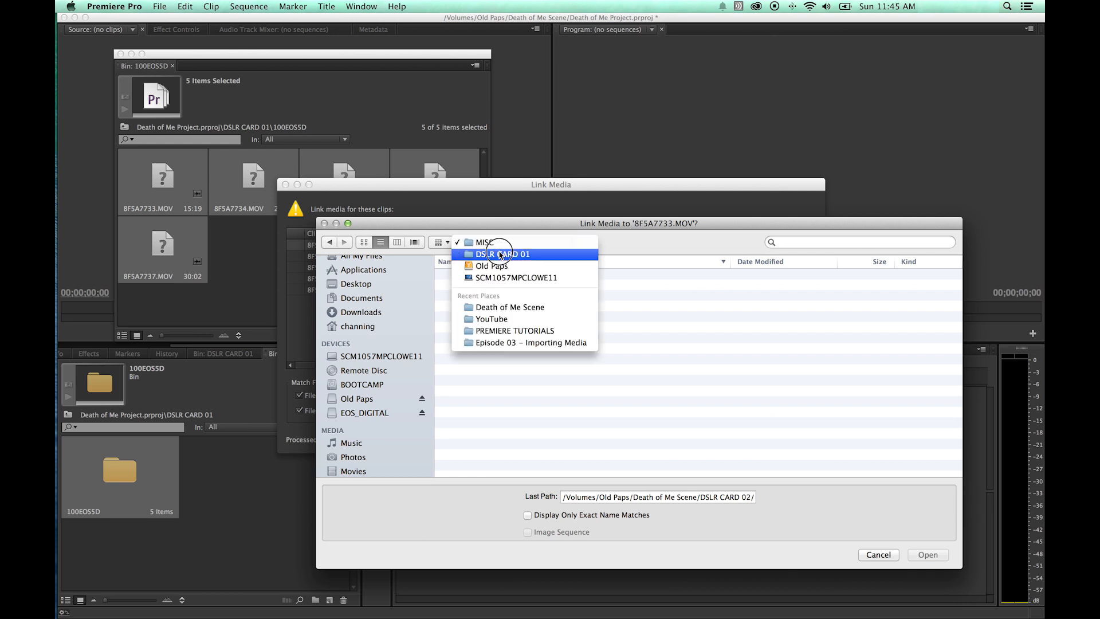
left_click(493, 252)
left_click(470, 286)
double_click(469, 286)
left_click(468, 276)
double_click(472, 287)
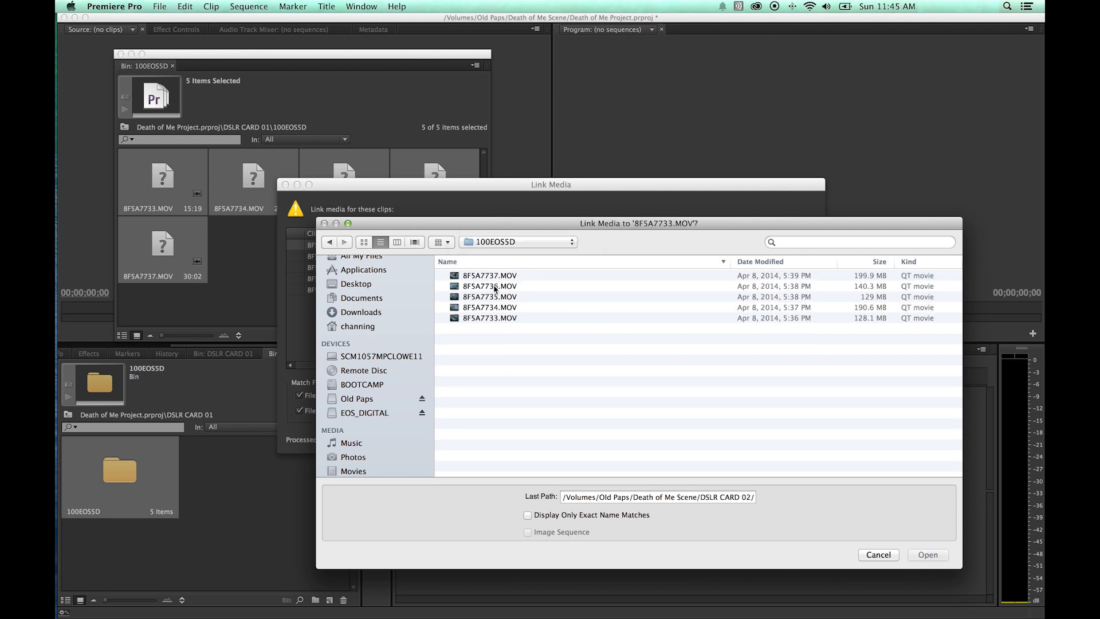
left_click(481, 319)
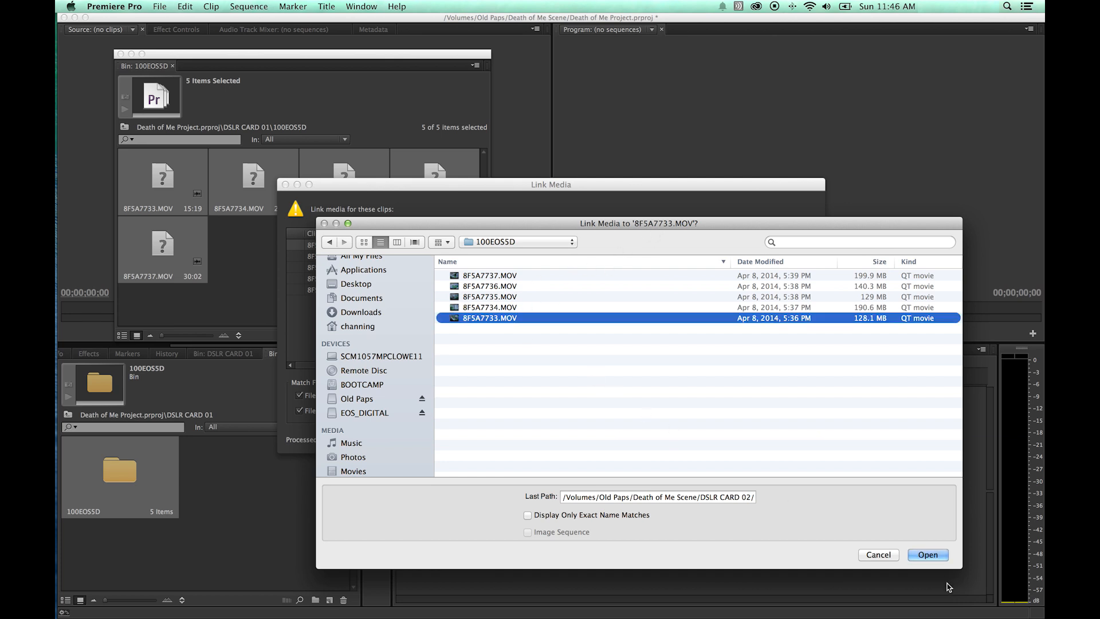
left_click(926, 555)
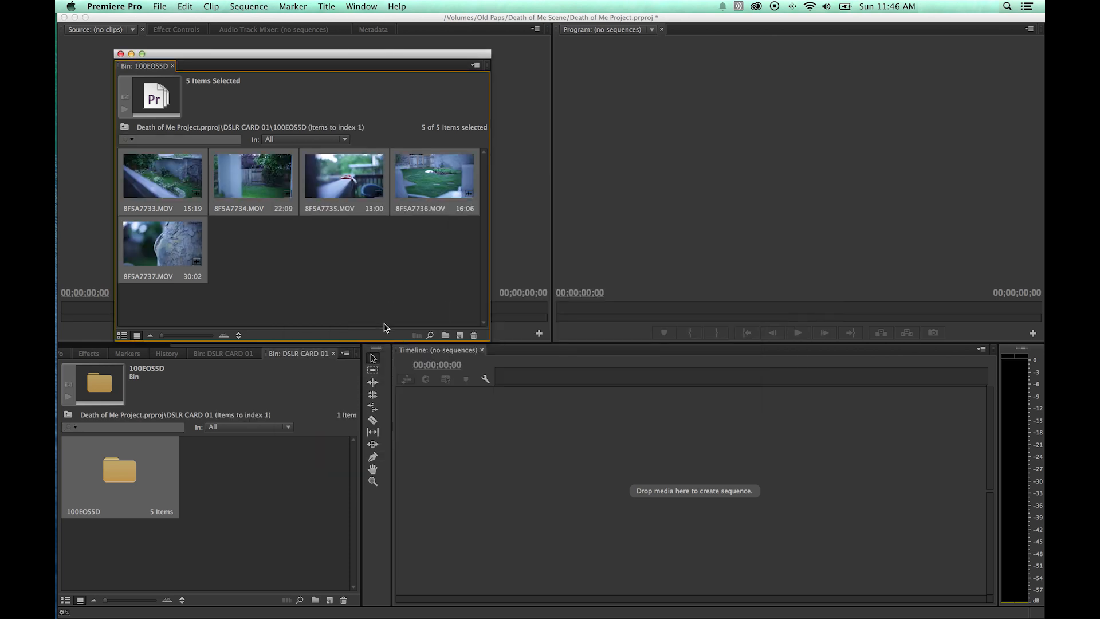
Close the floating 100EOS5D bin window.
left_click(347, 297)
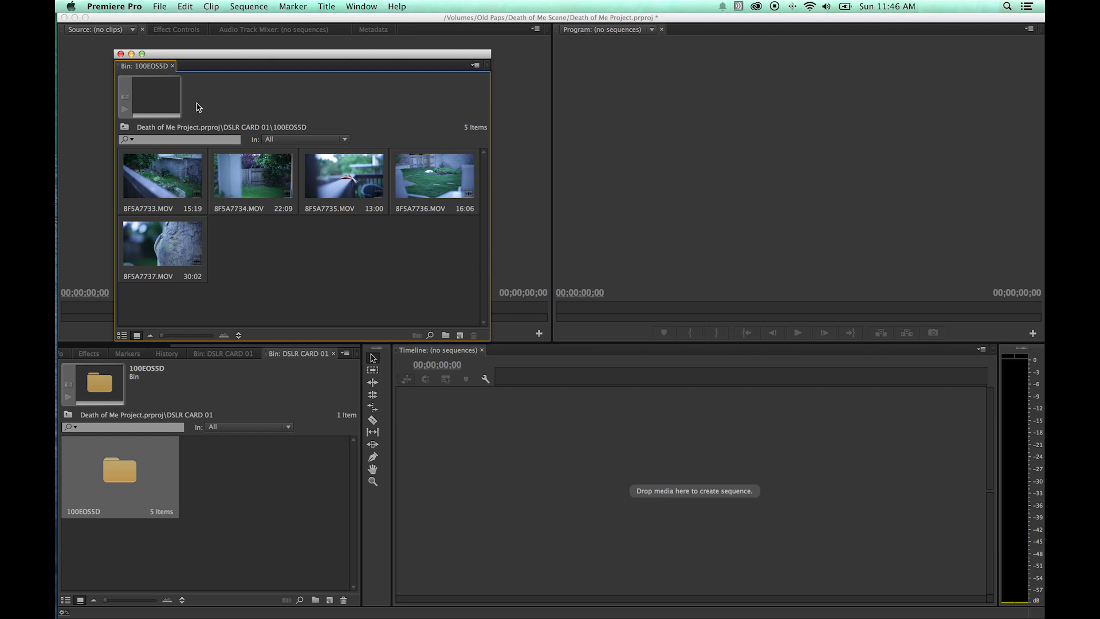
left_click(120, 54)
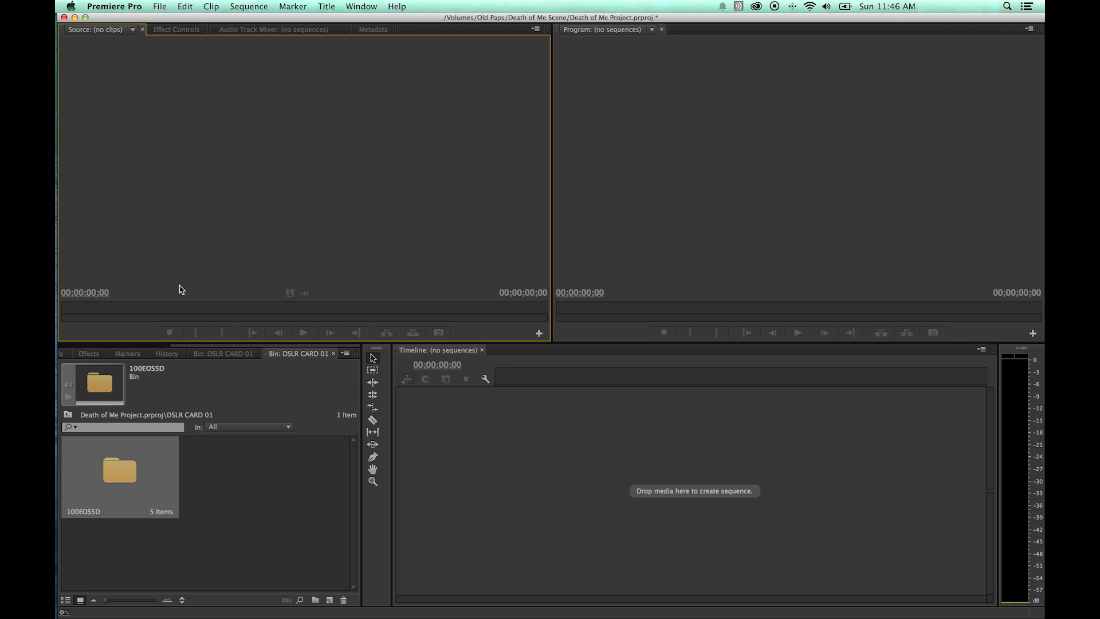
key("super+Tab")
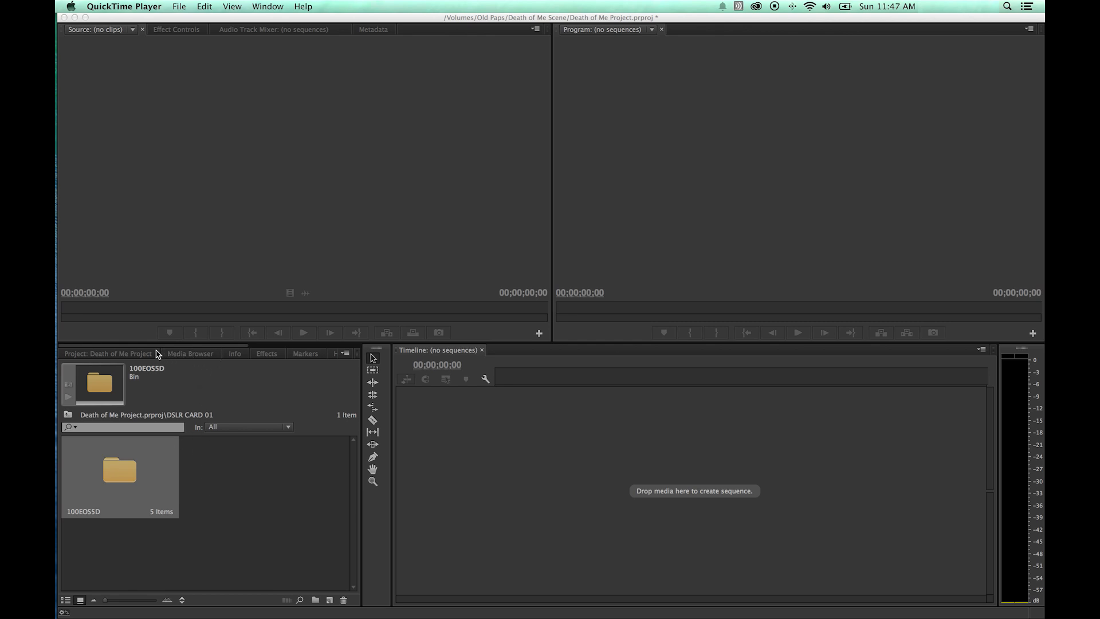
Bring the Project panel to the front, showing the project's root contents.
left_click(108, 354)
left_click_drag(157, 346, 290, 346)
left_click(249, 354)
left_click(258, 353)
left_click(336, 358)
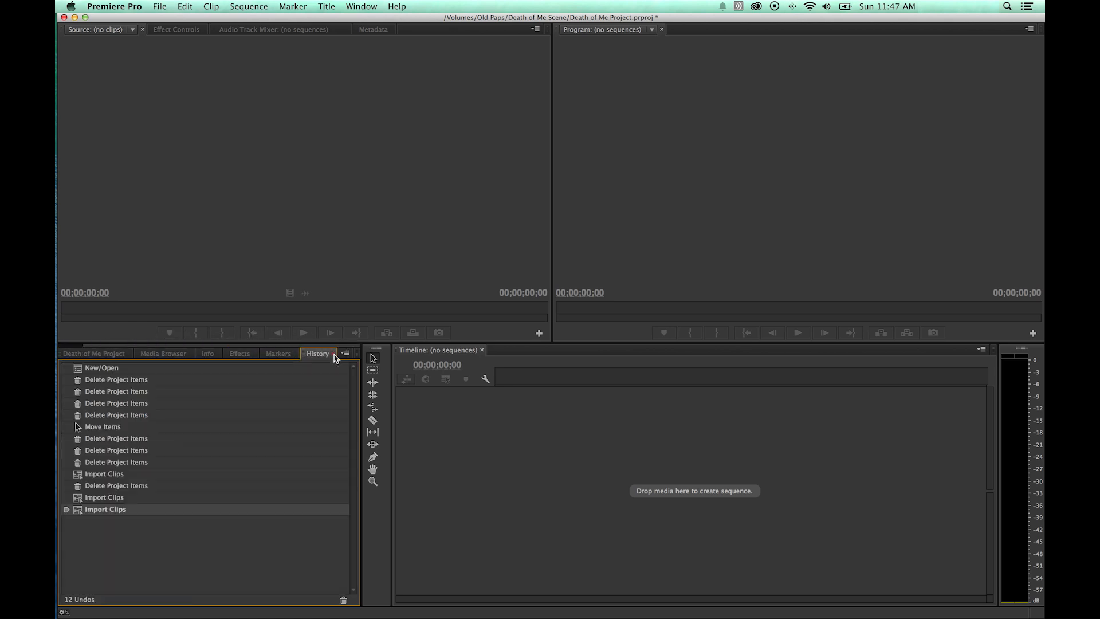
left_click_drag(248, 346, 105, 347)
left_click(104, 359)
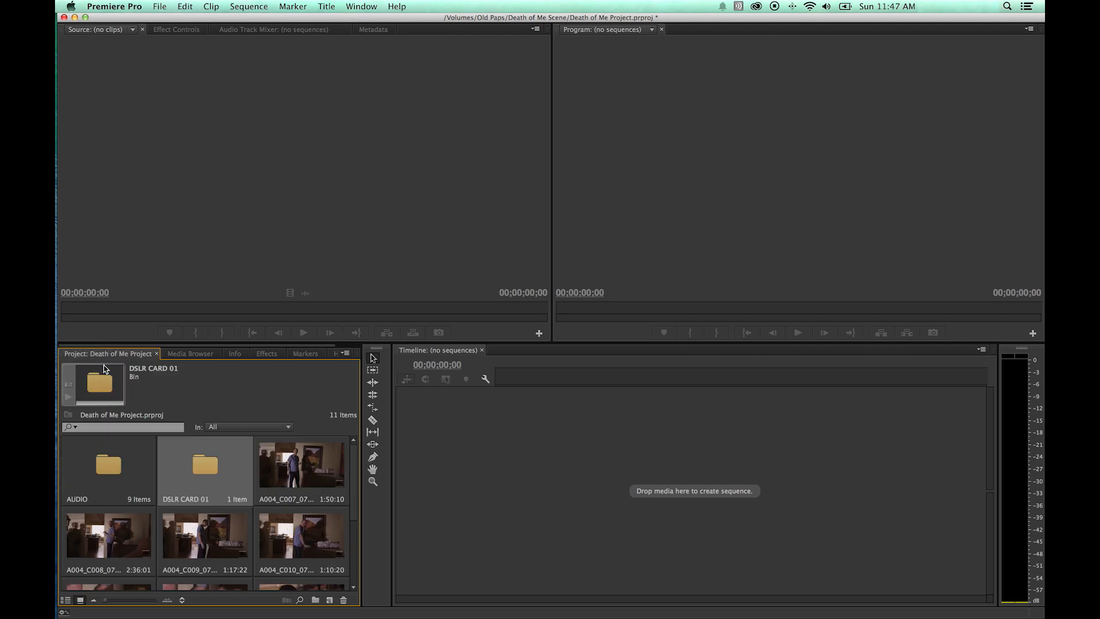
Select the DSLR CARD 01 bin and maximize the Project panel to fill the screen.
left_click(201, 496)
type("`")
key("Escape")
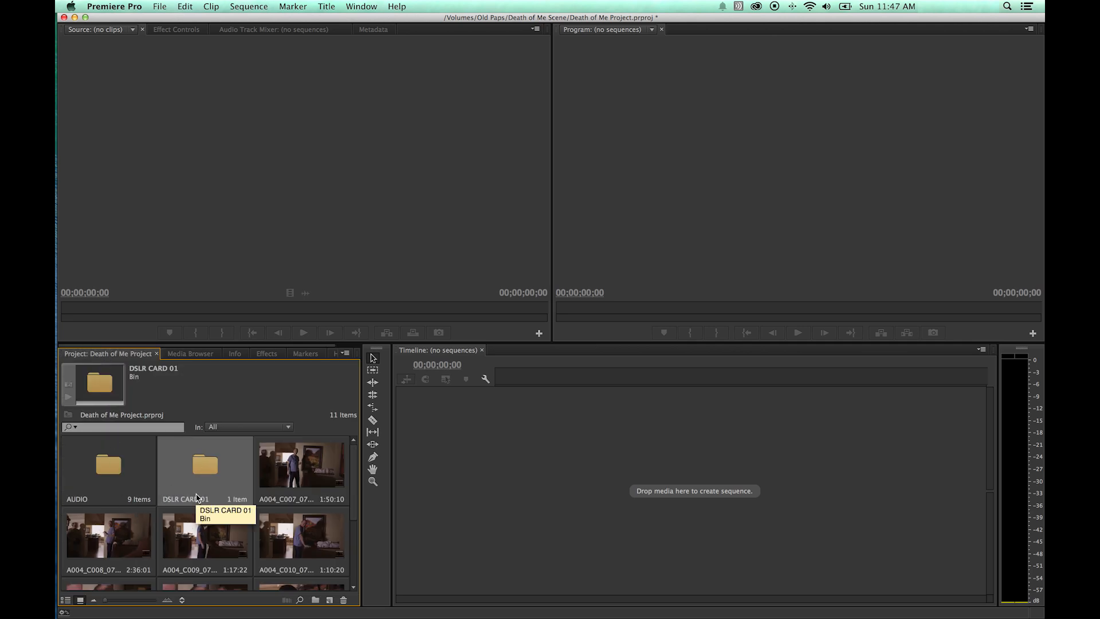
key("grave")
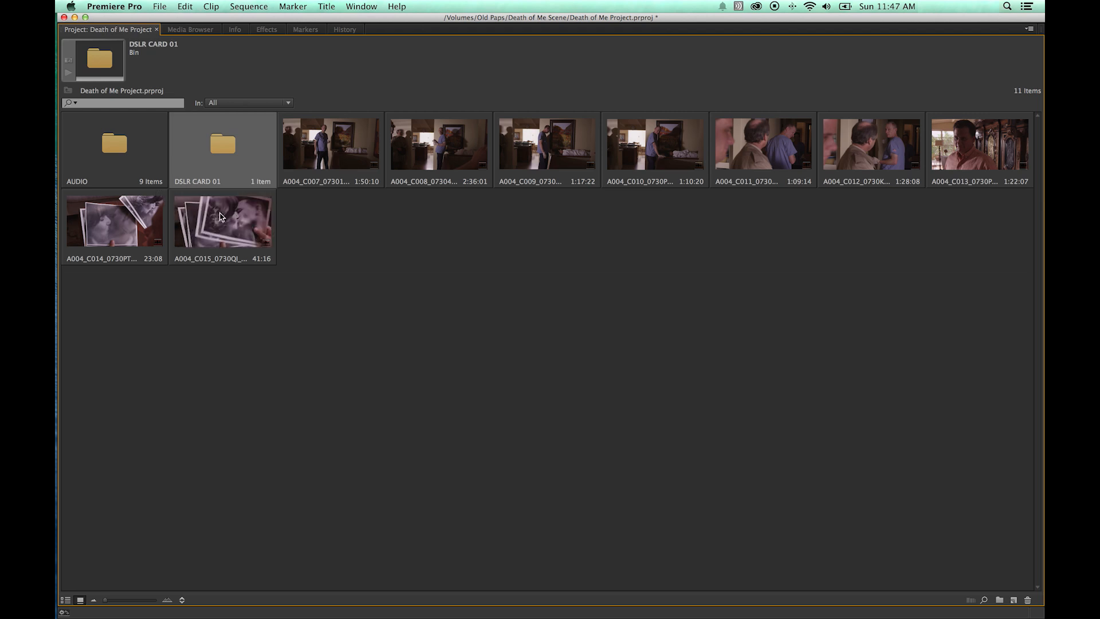
Open the AUDIO and DSLR CARD 01 bins in turn to inspect them, closing each.
left_click(304, 244)
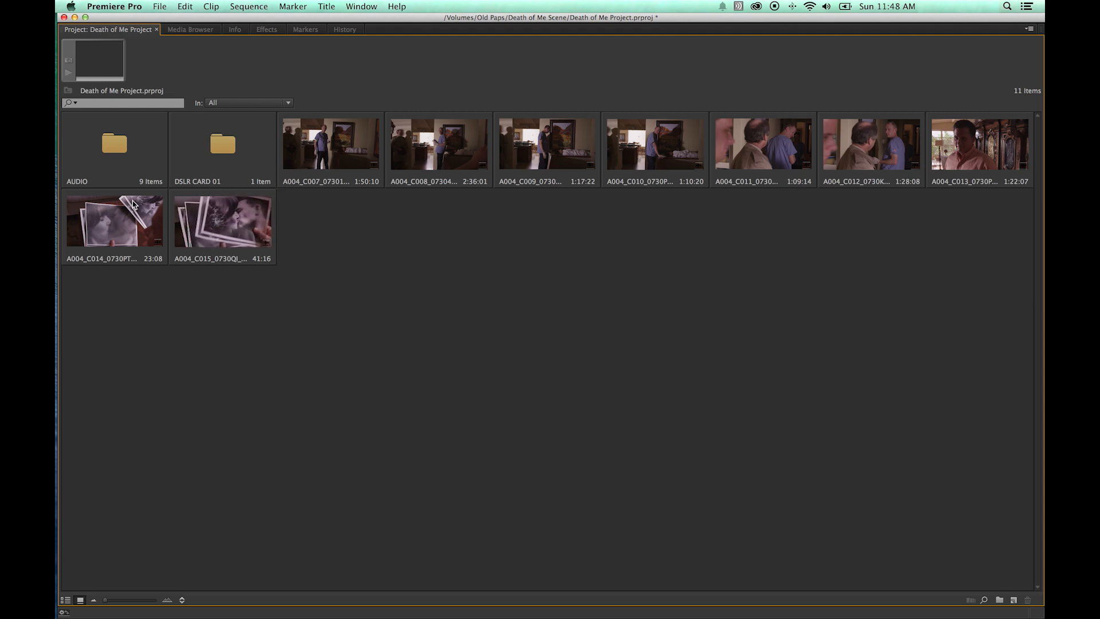
double_click(115, 149)
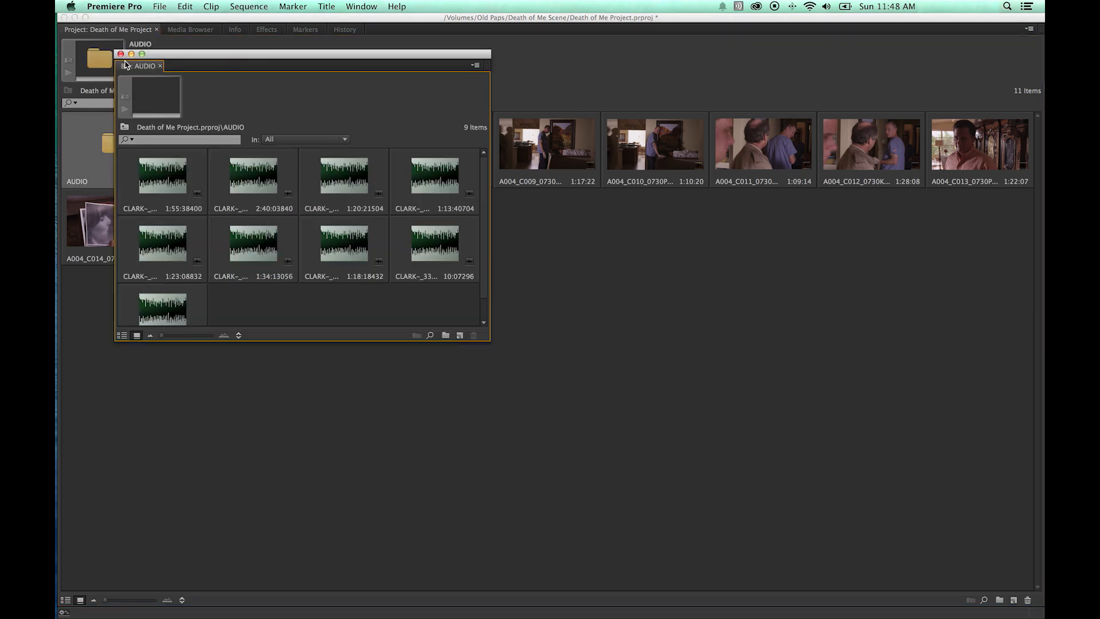
left_click(121, 54)
double_click(235, 163)
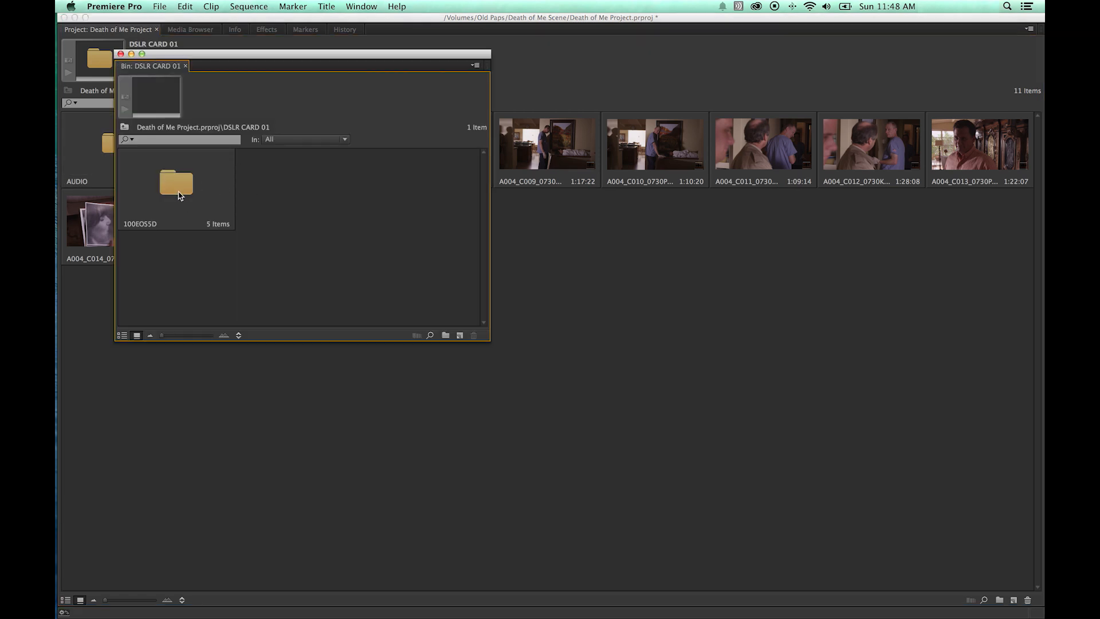
left_click(121, 54)
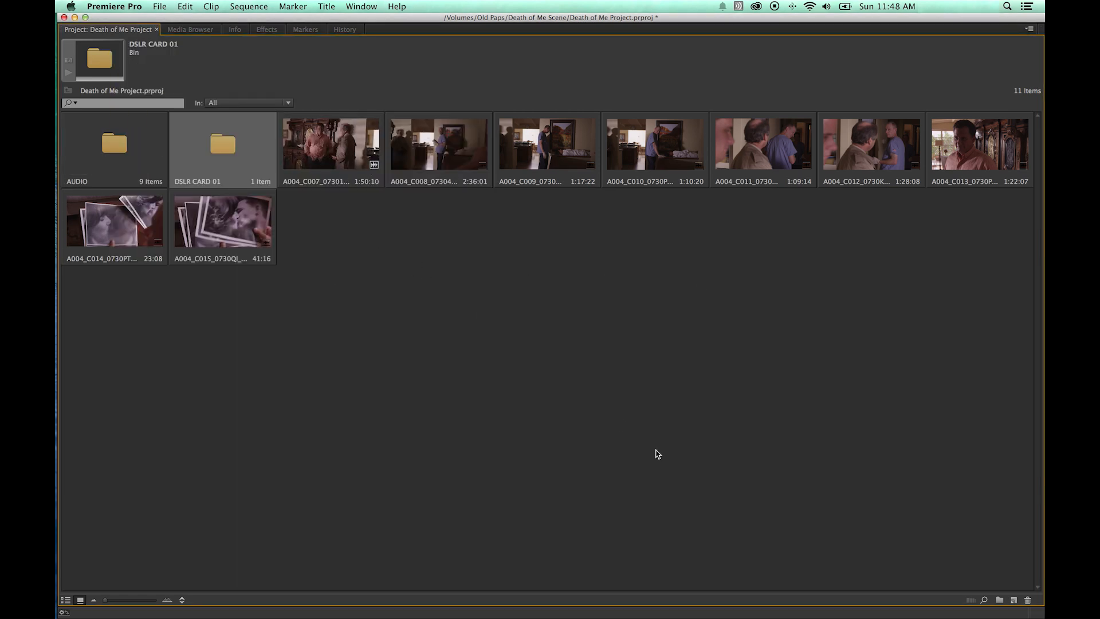
Create a new empty bin twice, undoing each one.
left_click(1000, 599)
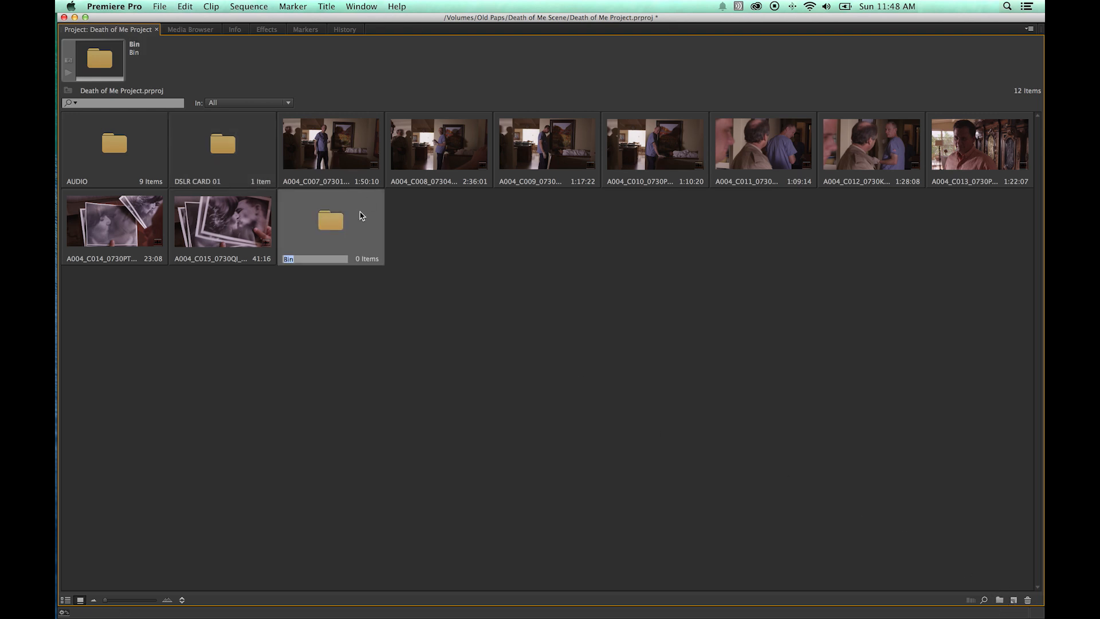
left_click(485, 254)
key("super+z")
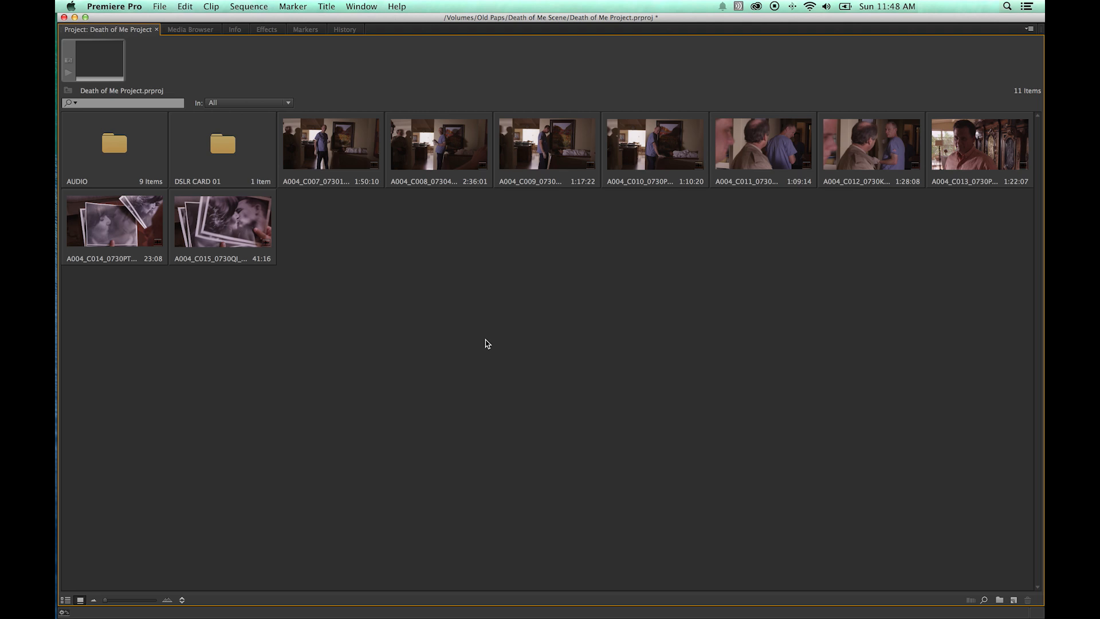
key("super+slash")
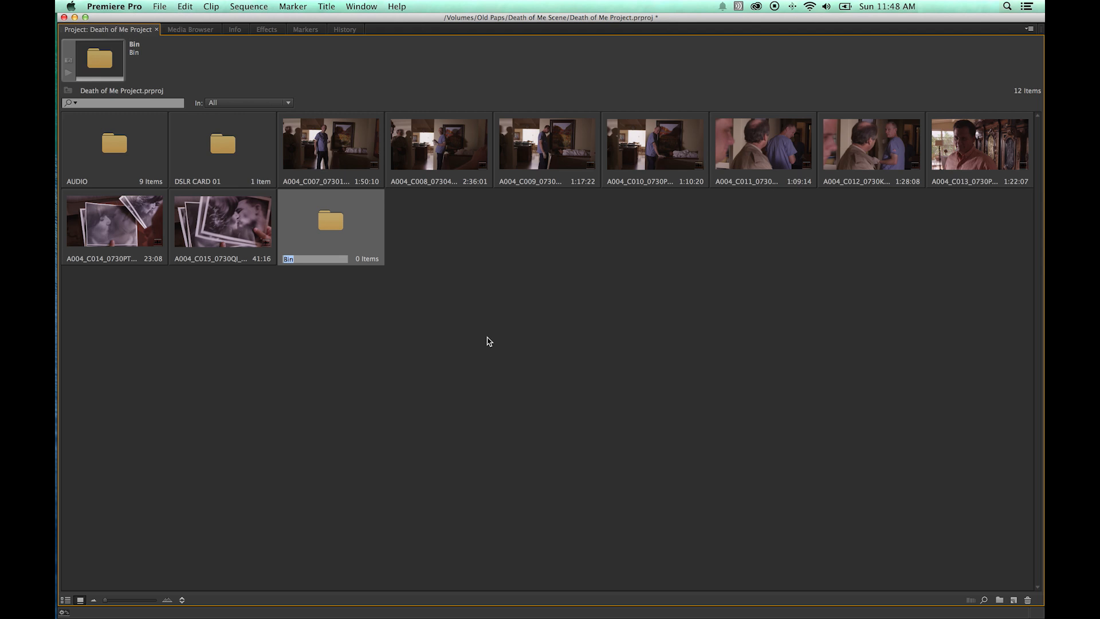
key("Return")
left_click(459, 319)
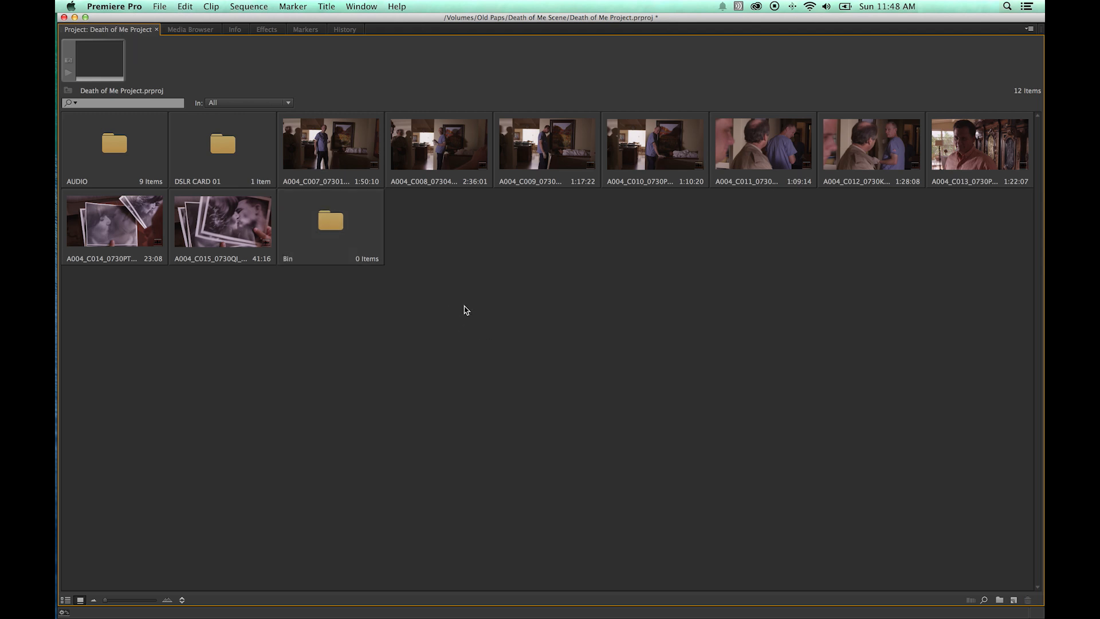
key("super+z")
Select the nine clips at the project root, make a new bin from them, then undo it.
left_click_drag(573, 163, 344, 137)
left_click(212, 234, "super")
left_click(148, 233, "super")
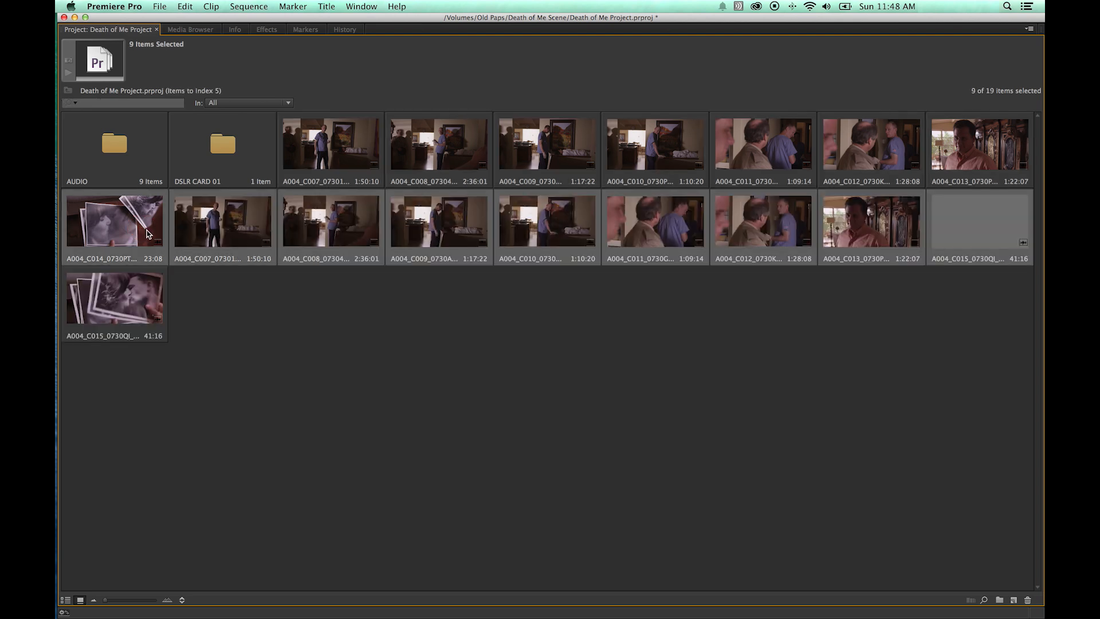
key("super+z")
left_click_drag(977, 234, 295, 189)
left_click(250, 204, "super")
left_click(109, 229, "super")
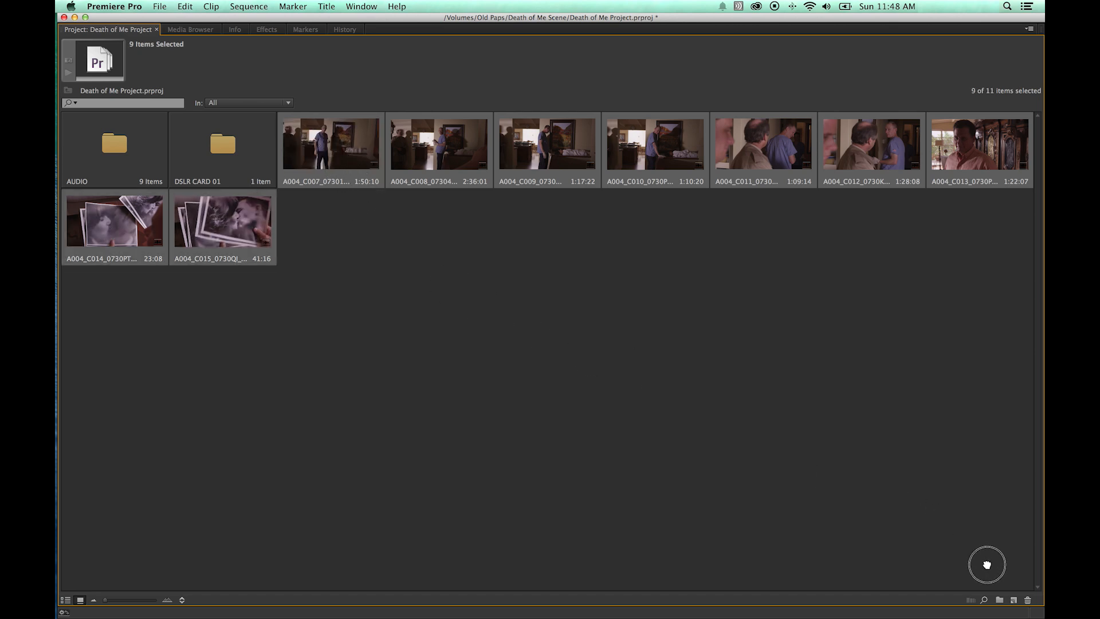
left_click(998, 599)
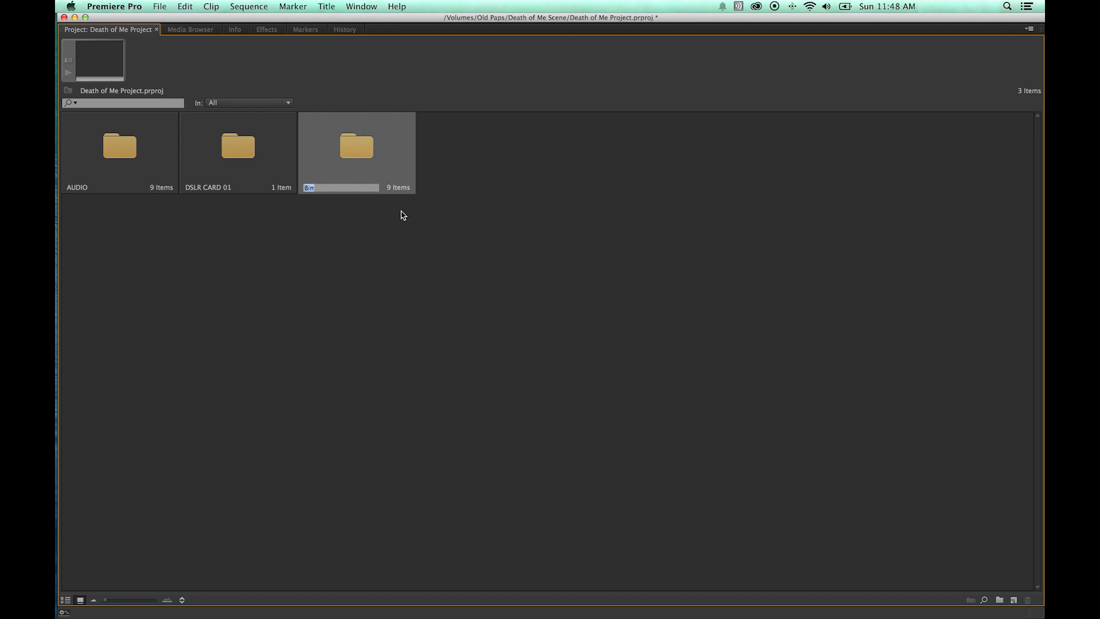
left_click(454, 195)
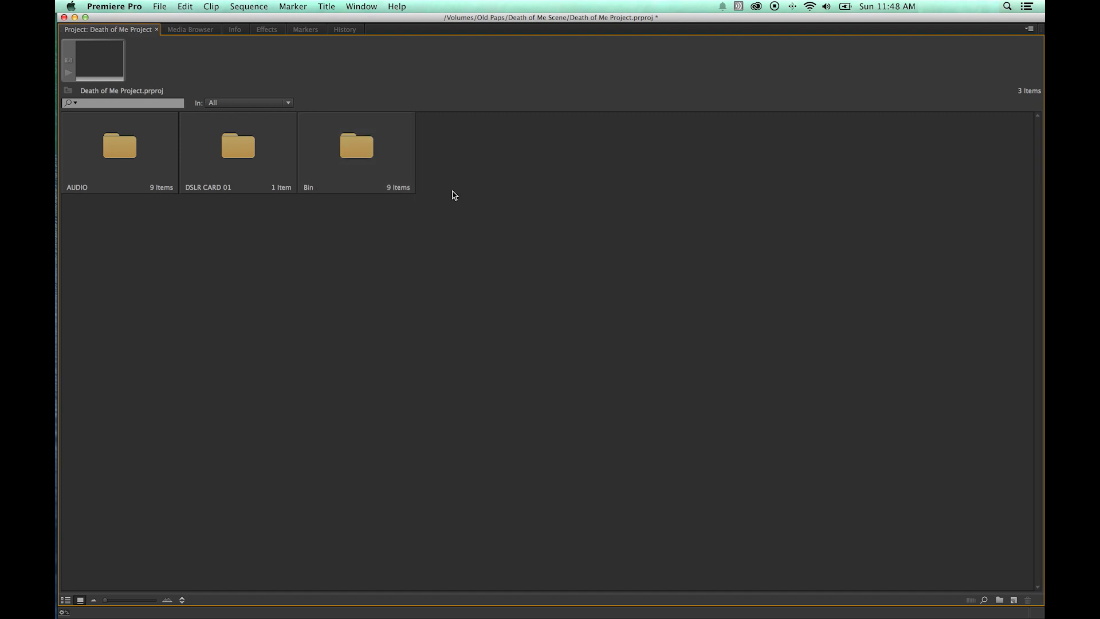
key("super+z")
Delete the leftover empty bin and create a new bin named Red Footage.
left_click(367, 228)
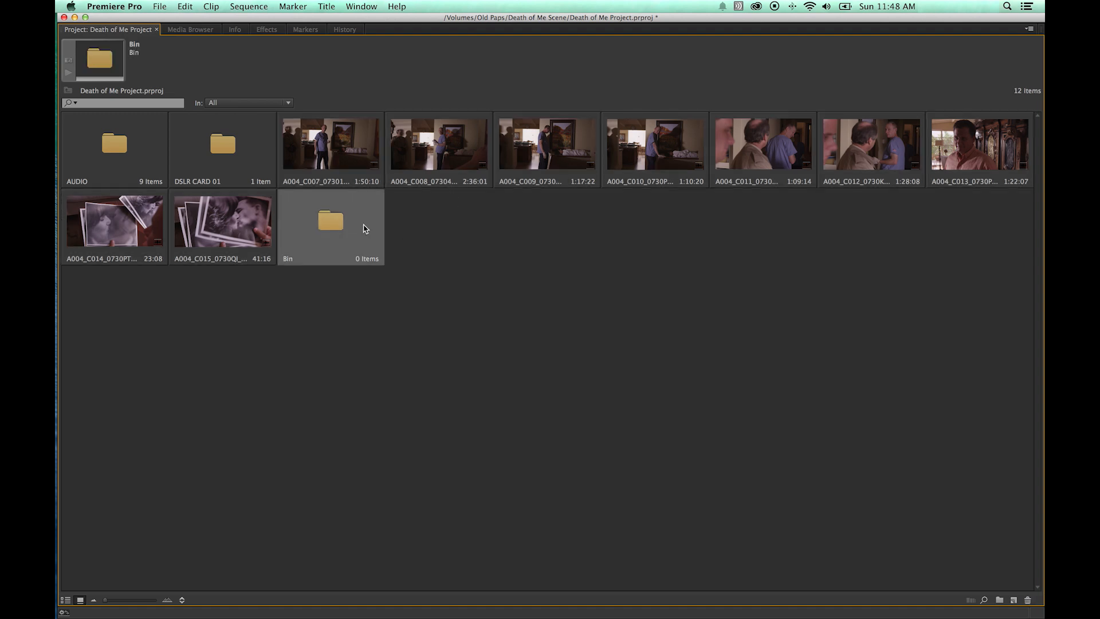
key("Delete")
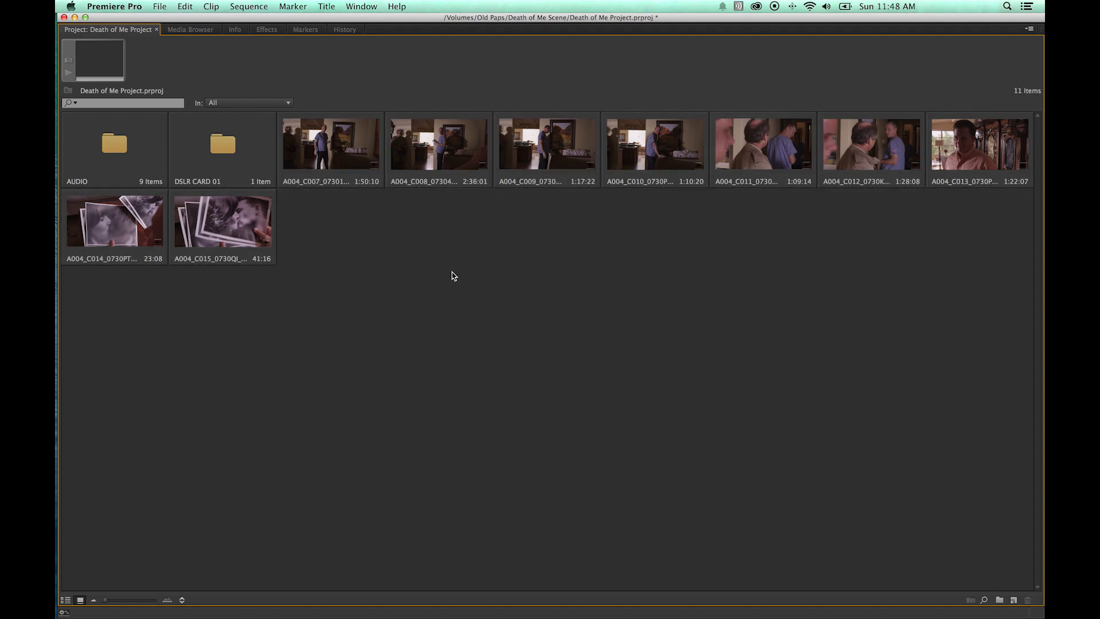
key("super+b")
type("Red Footage")
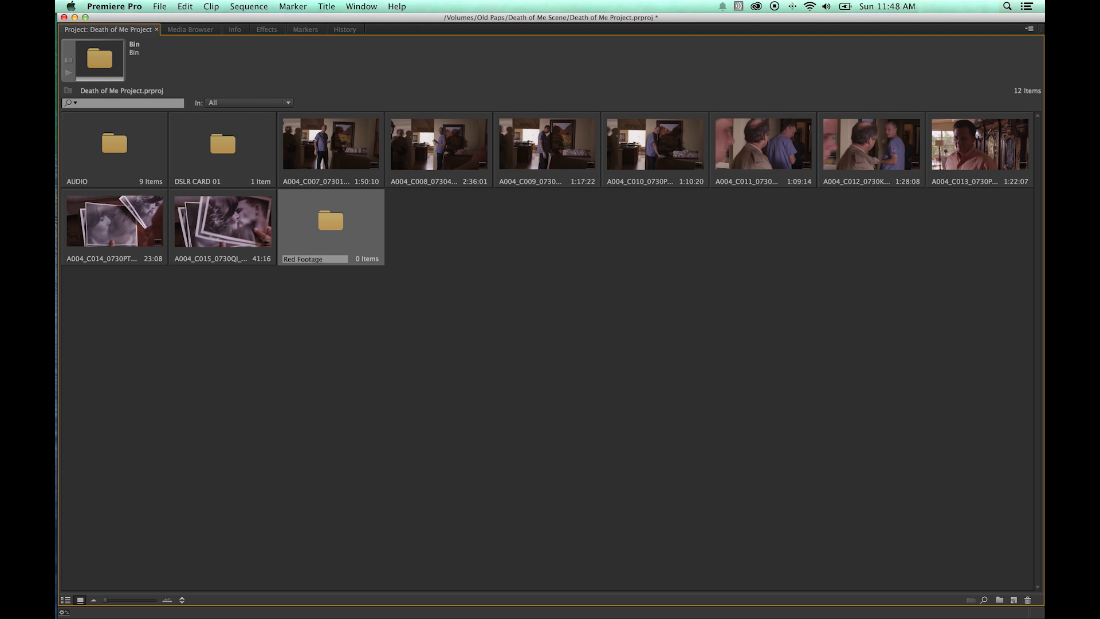
Move the nine R3D clips at the project root into the Red Footage bin.
left_click(523, 276)
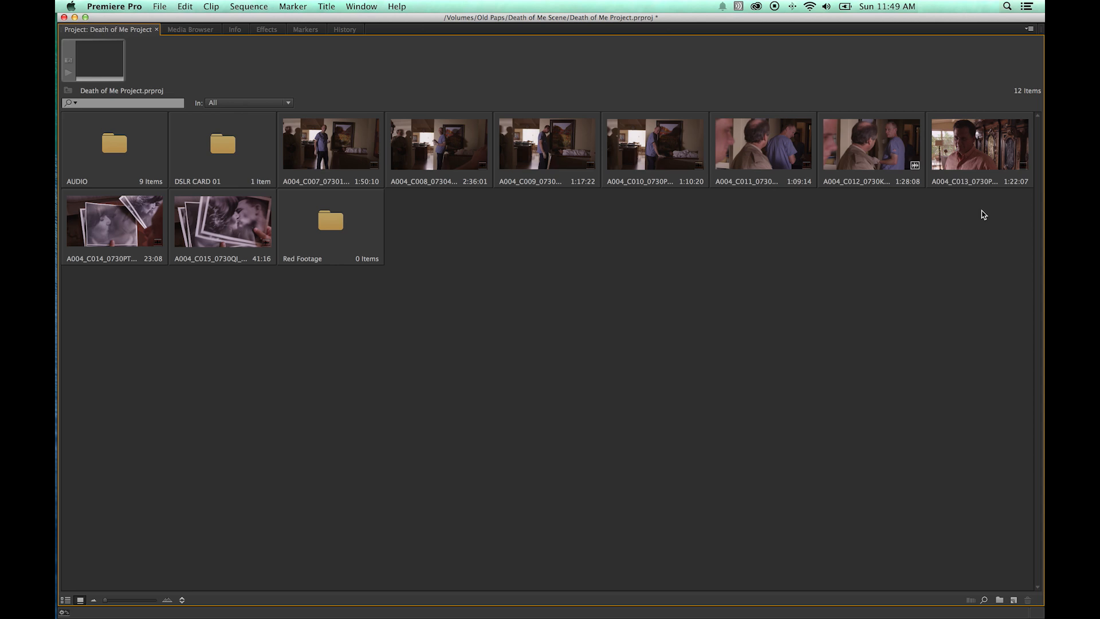
left_click_drag(1000, 211, 401, 151)
left_click(344, 148, "super")
left_click(256, 210, "super")
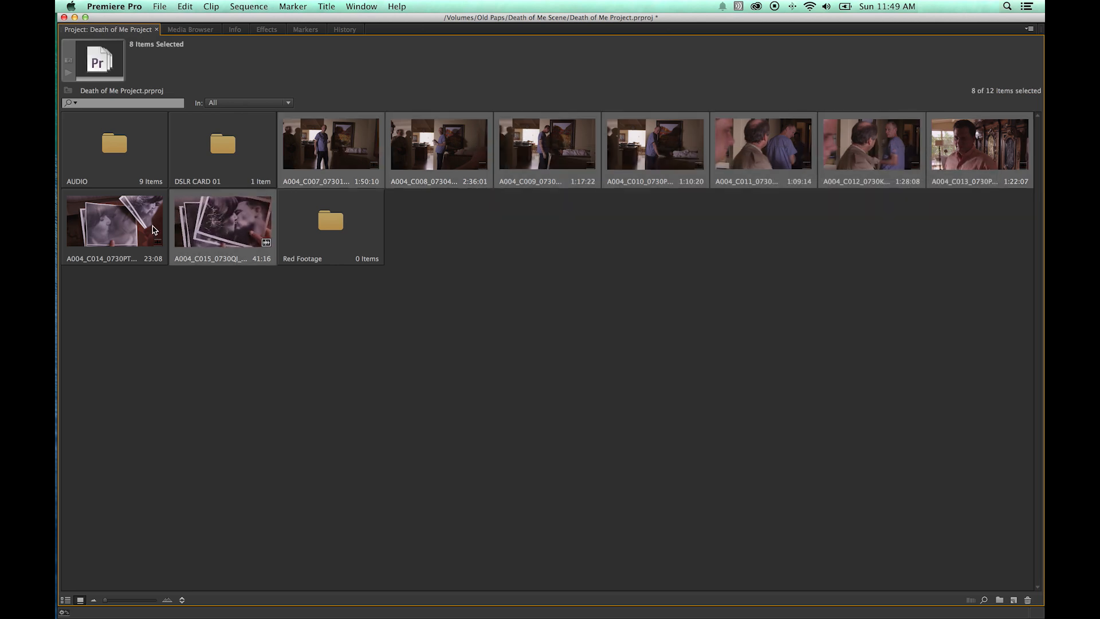
left_click(123, 225, "super")
left_click_drag(329, 160, 332, 229)
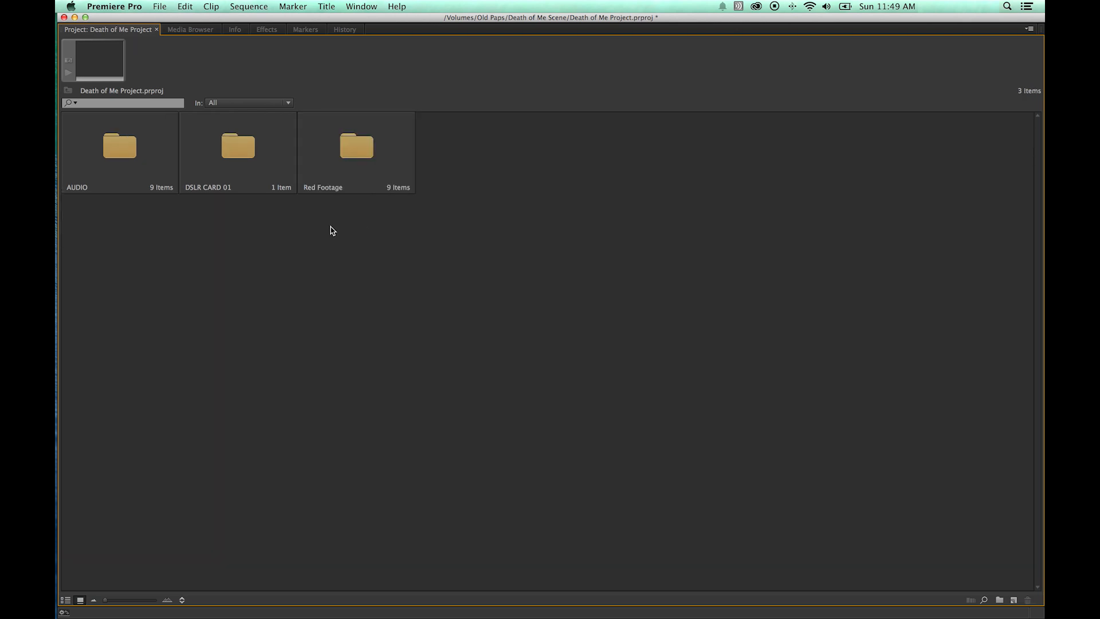
Open the Red Footage bin in a floating window and close it again.
double_click(354, 150)
left_click_drag(205, 57, 312, 80)
left_click(226, 74)
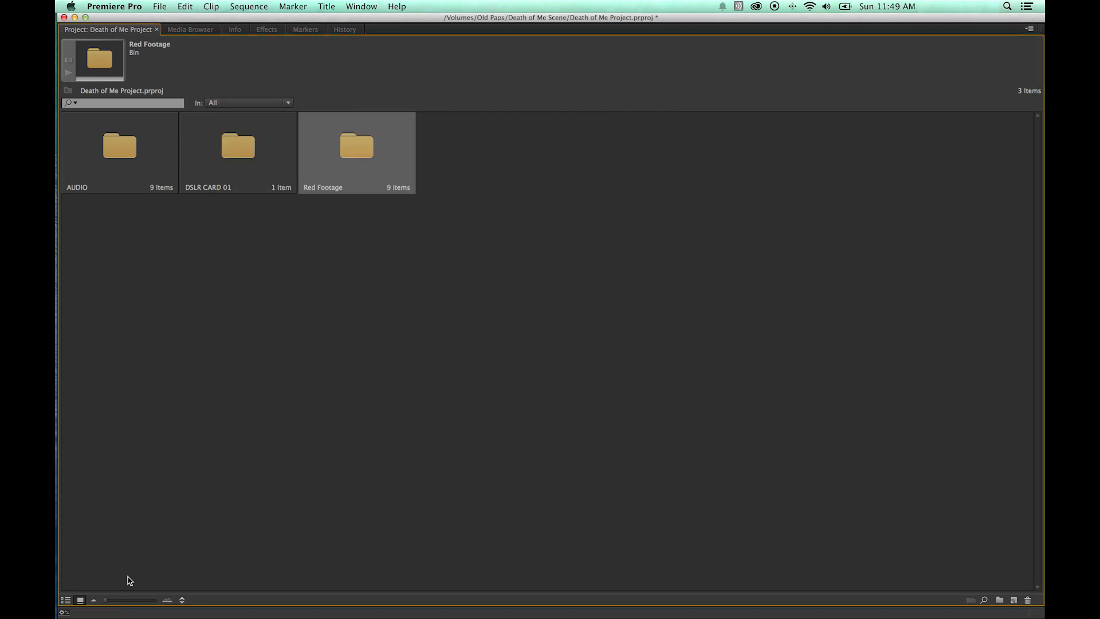
Switch the project panel to list view, expanding and collapsing the bins to check their contents.
left_click(67, 601)
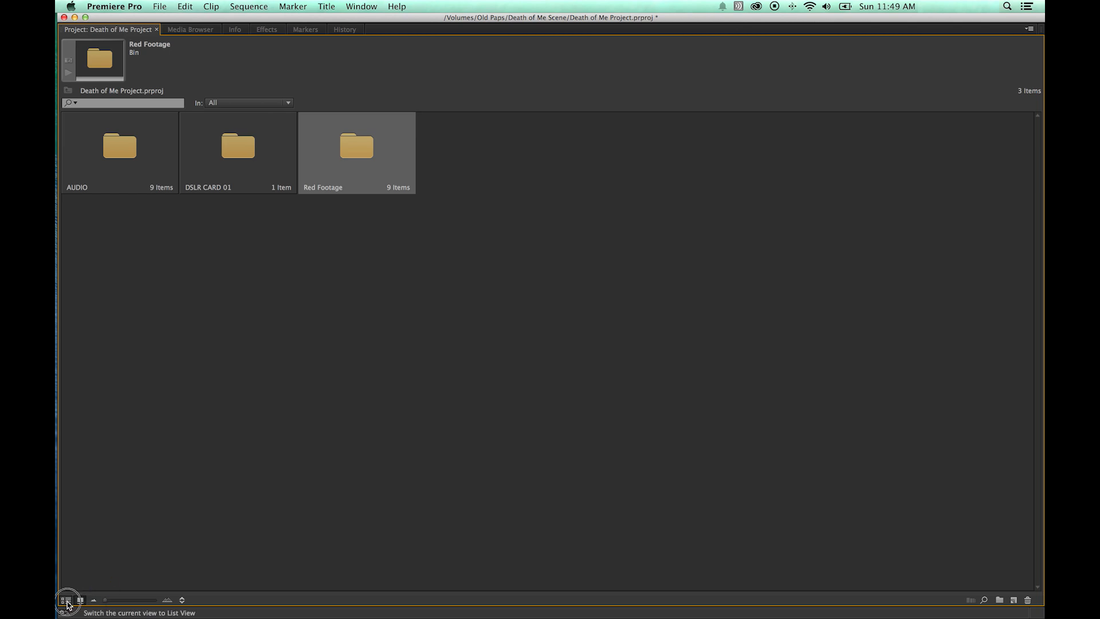
left_click(69, 159)
left_click(69, 159)
left_click(69, 144)
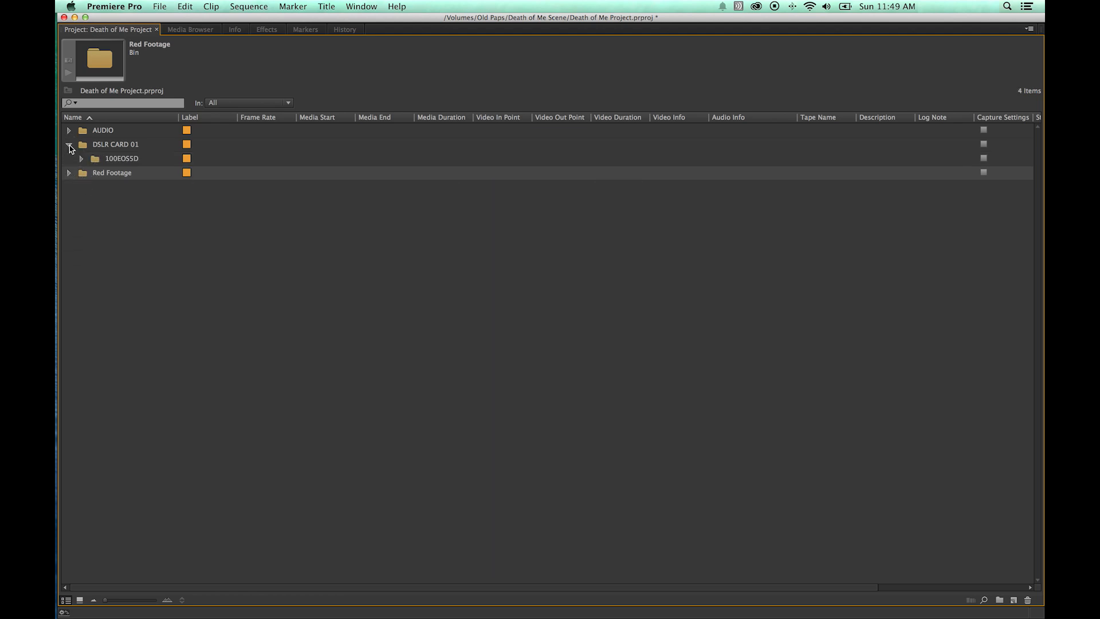
left_click(69, 131)
left_click(69, 131)
left_click(68, 145)
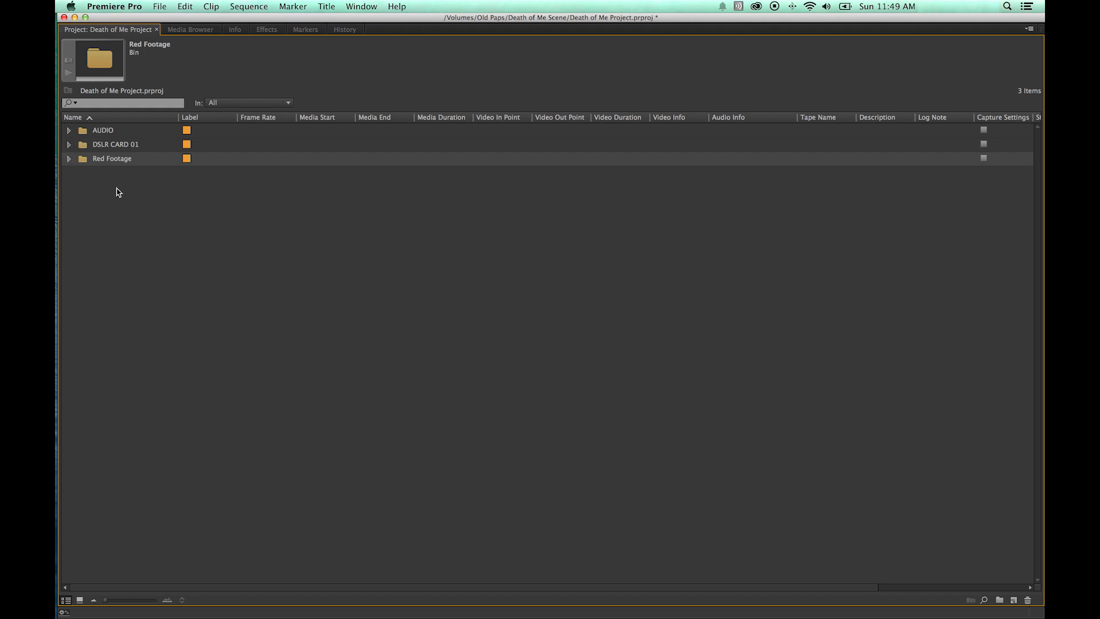
Open the Red Footage bin in a floating window and enlarge the window and its thumbnails to preview the clips.
double_click(83, 164)
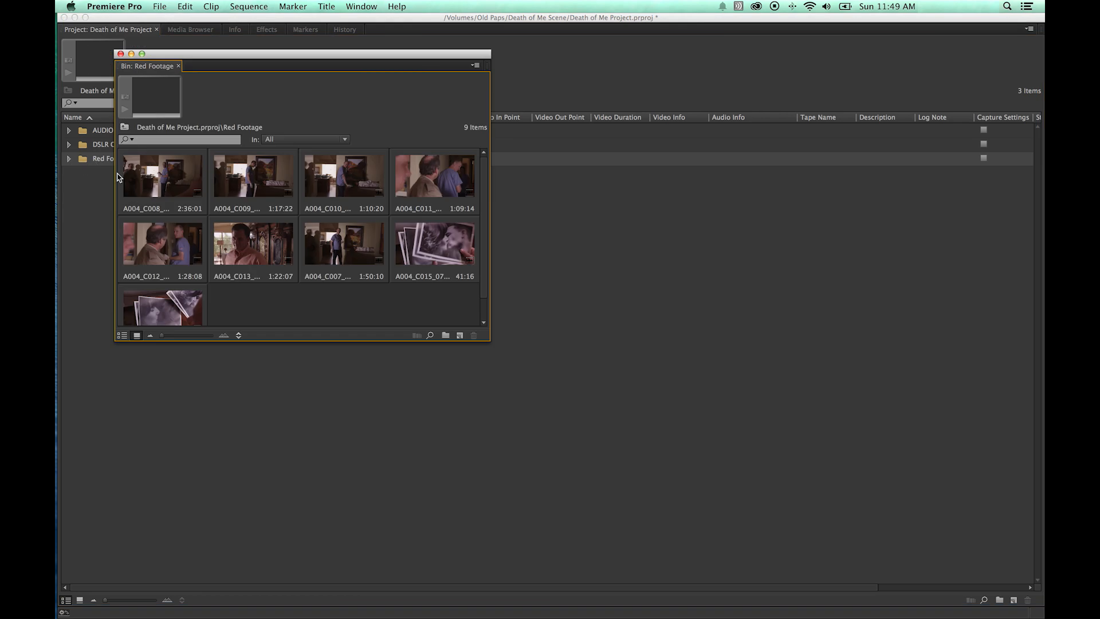
left_click(122, 335)
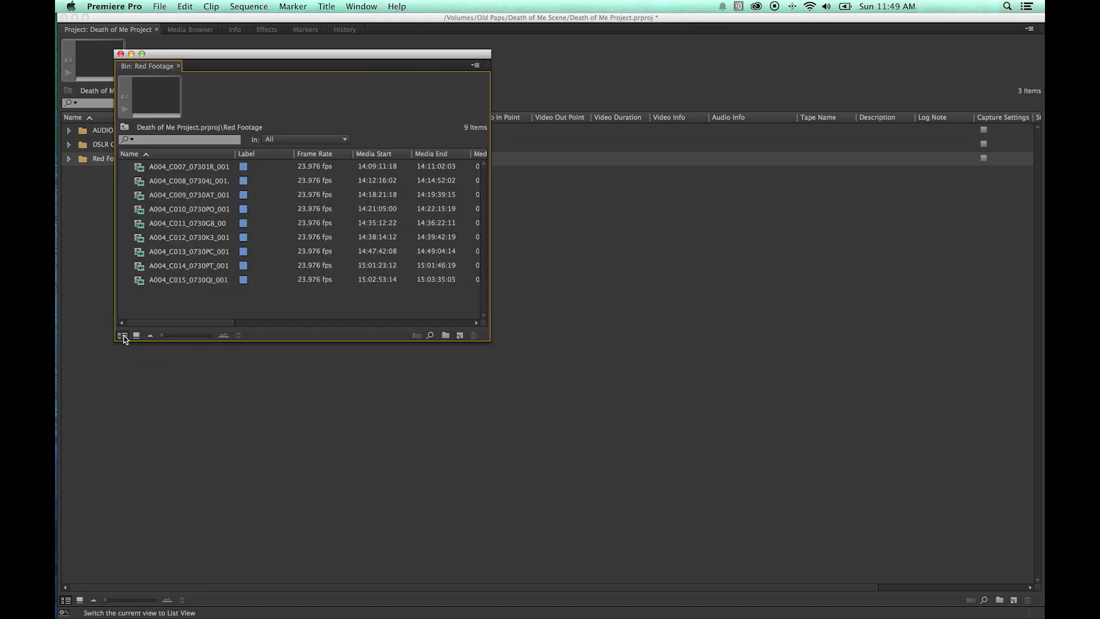
left_click(137, 335)
left_click(122, 335)
left_click(136, 335)
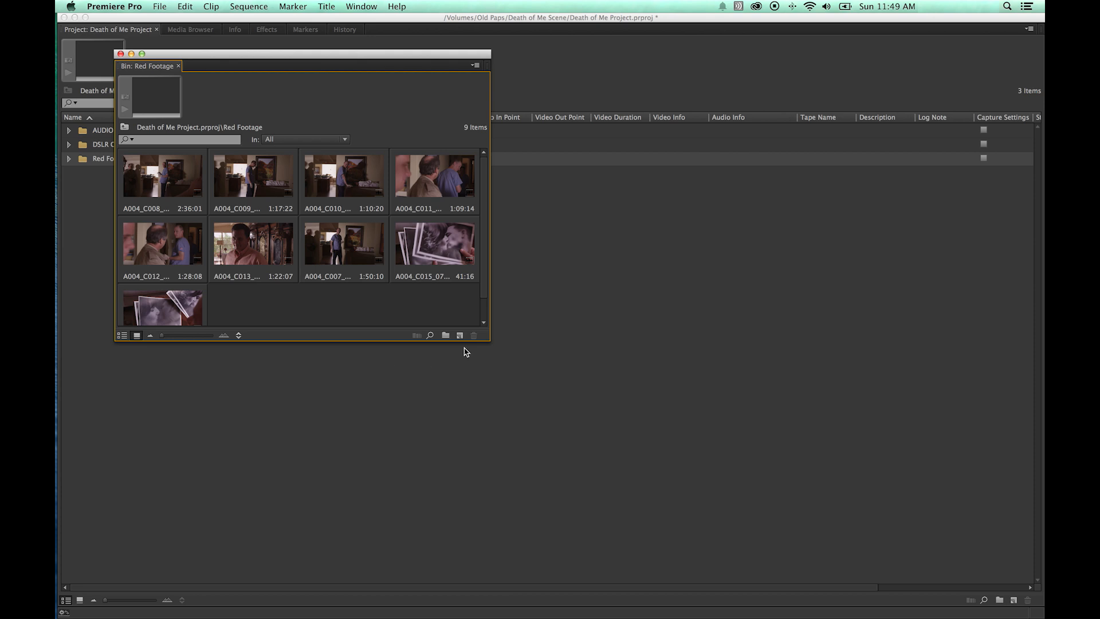
left_click_drag(490, 340, 578, 421)
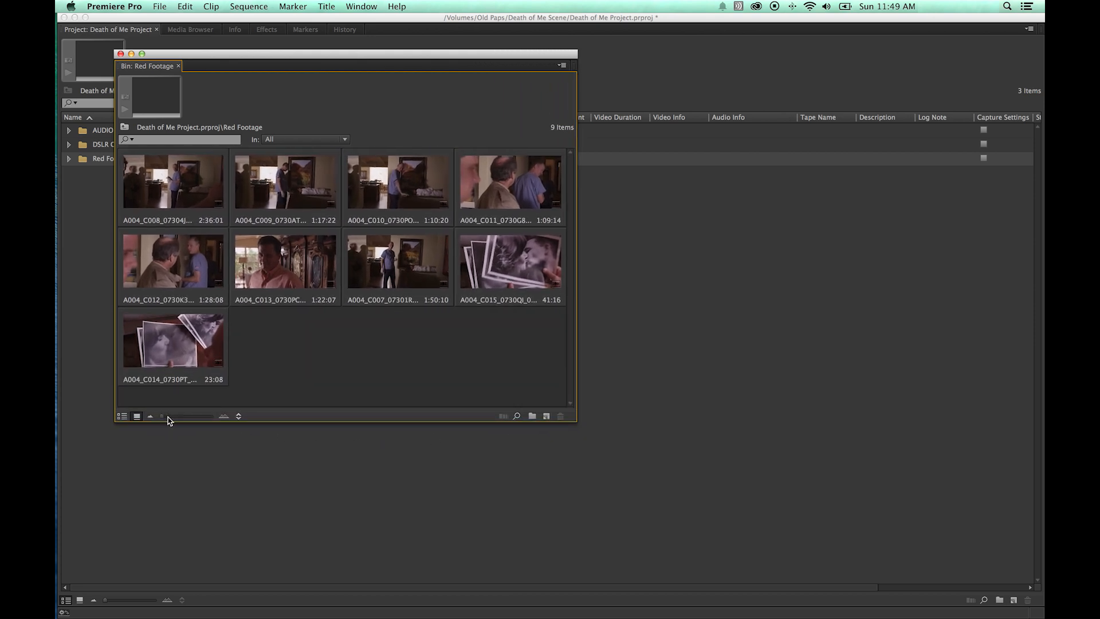
left_click_drag(165, 420, 188, 419)
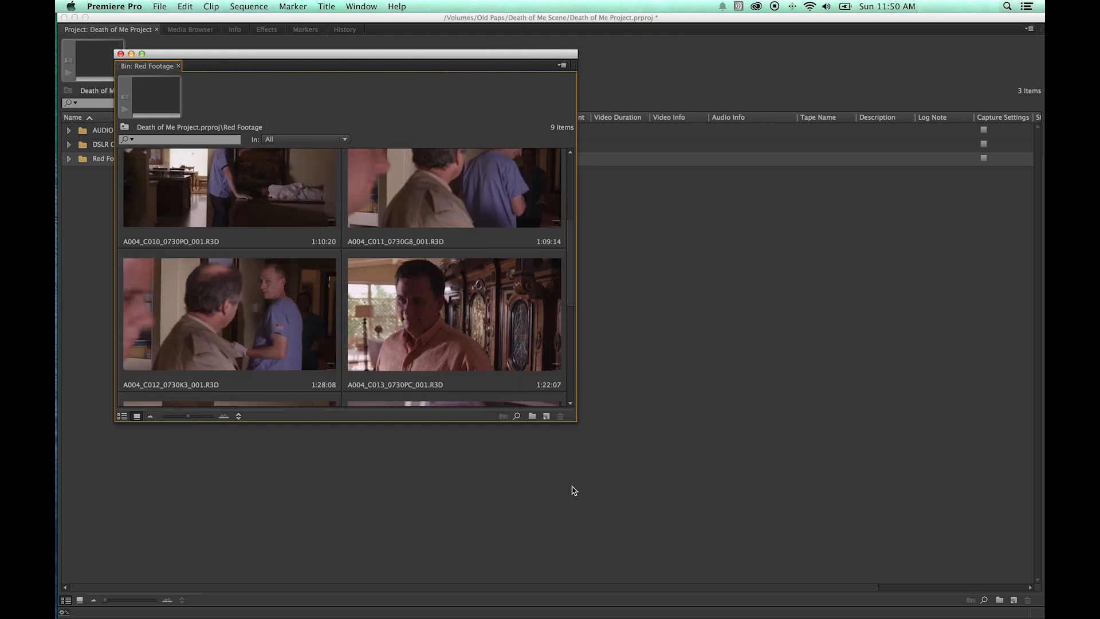
left_click_drag(574, 420, 733, 550)
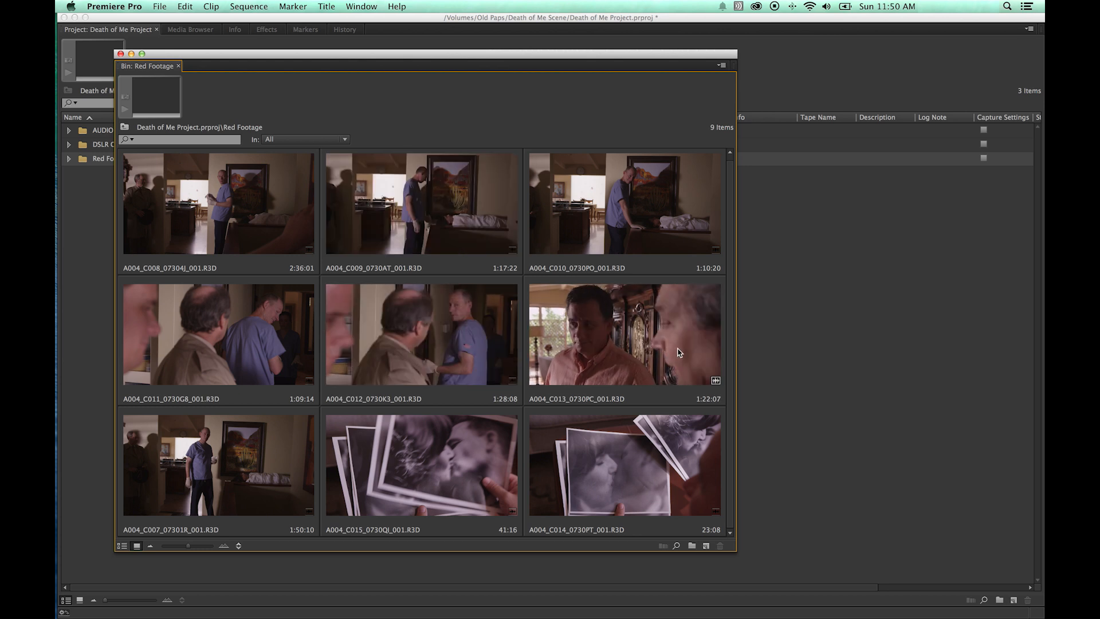
Mark in and out points on clip A004_C008_07304J_001.R3D by scrubbing its thumbnail, then clear them.
left_click(216, 212)
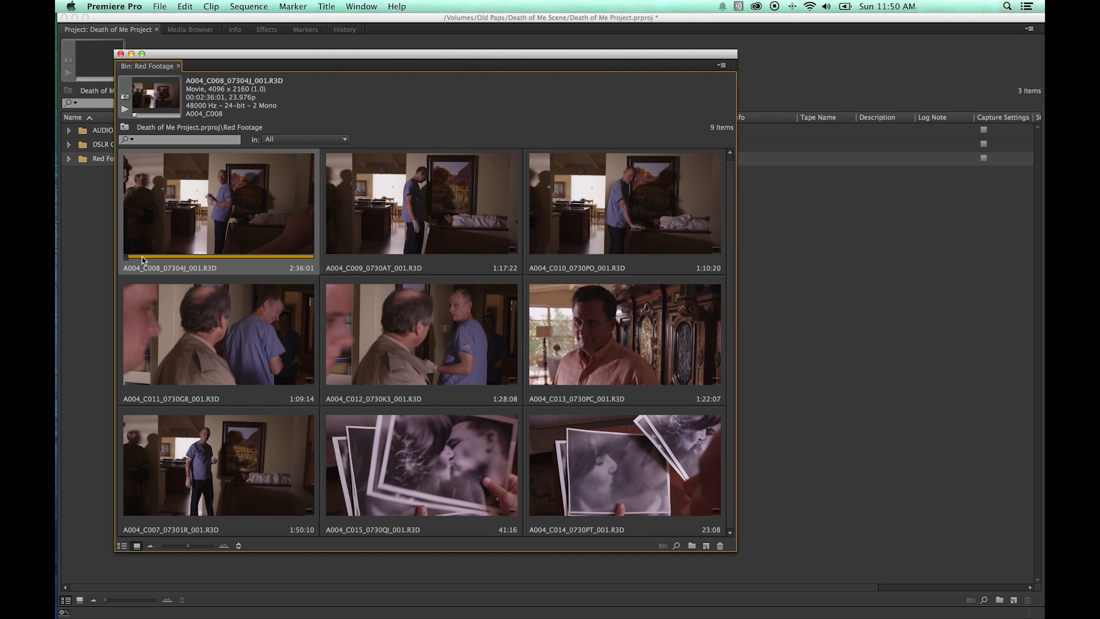
left_click_drag(128, 257, 179, 263)
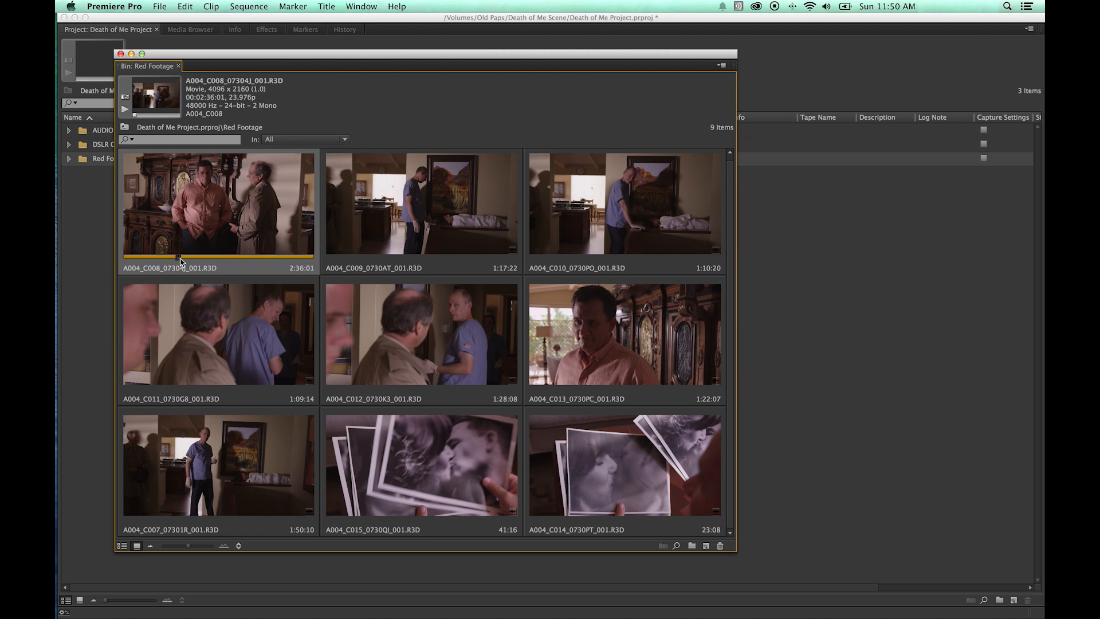
key("i")
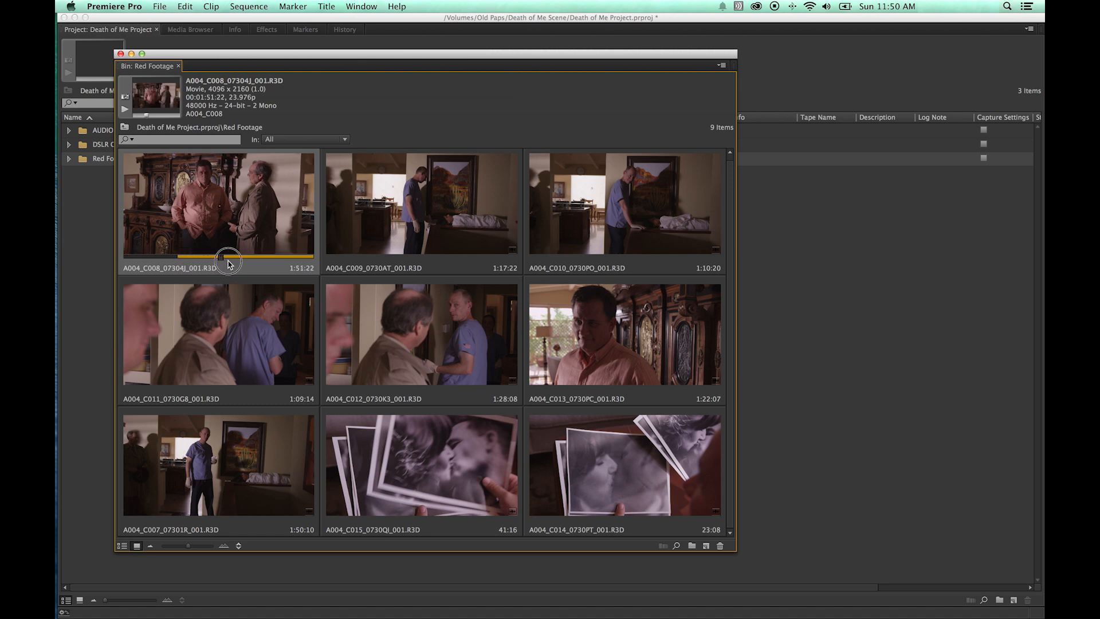
key("o")
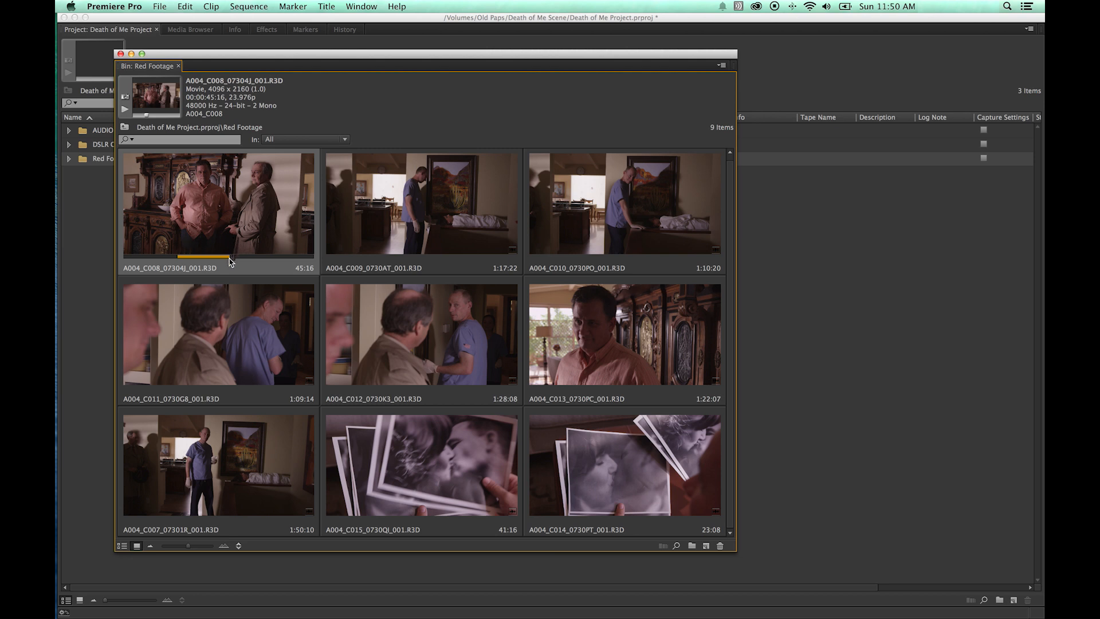
key("alt+x")
scroll(165, 202, "up", 1)
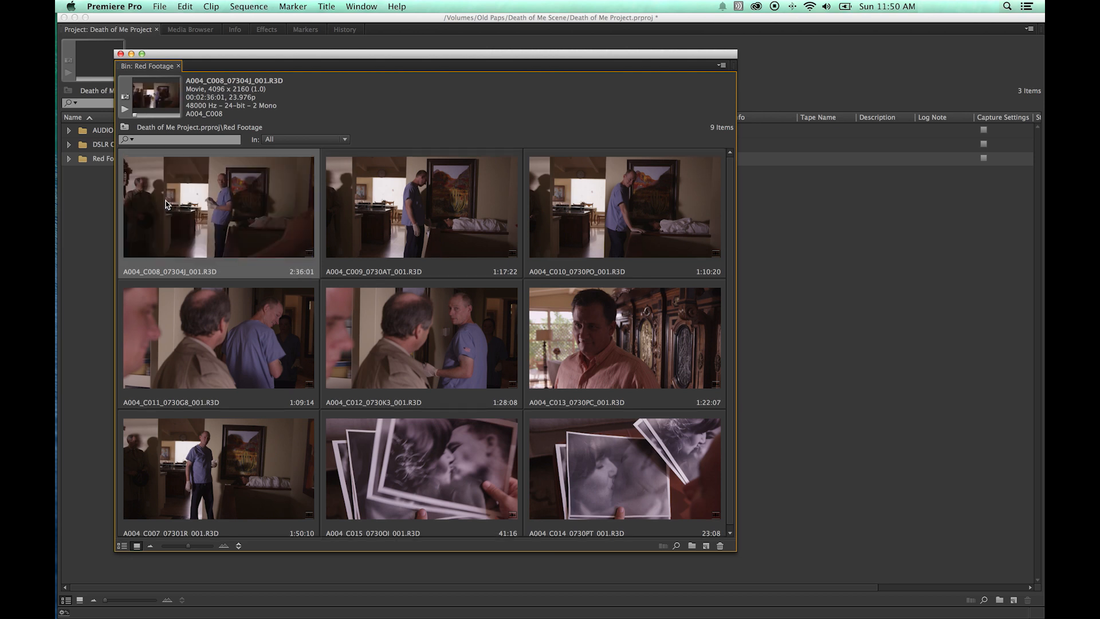
Close the bin window and move the five MOV clips out of the 100EOS5D folder to the project root.
left_click(121, 54)
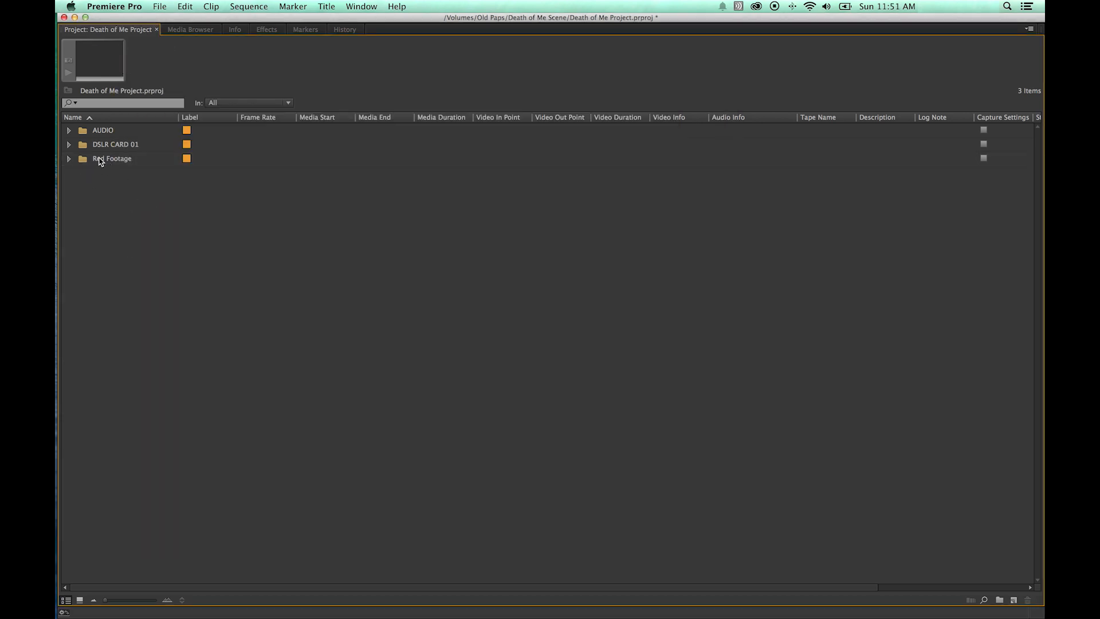
left_click(69, 144)
left_click(82, 159)
left_click_drag(91, 170, 137, 232)
left_click_drag(110, 179, 73, 178)
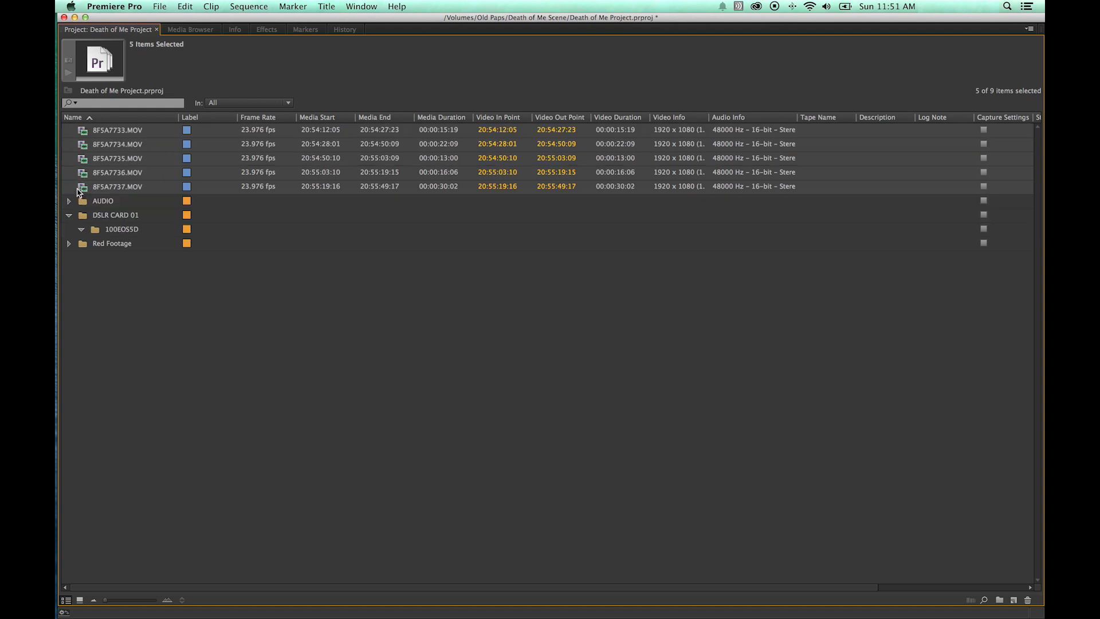
Delete the empty 100EOS5D bin and move the five MOV clips directly into the DSLR CARD 01 bin.
left_click(69, 216)
left_click(69, 215)
left_click(131, 229)
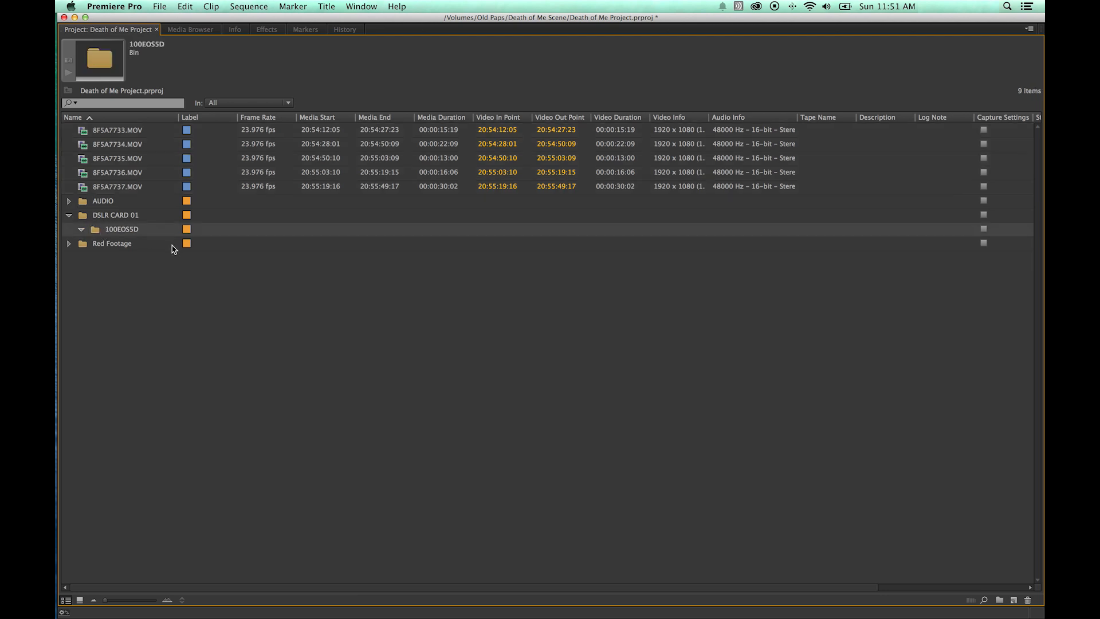
key("Delete")
left_click_drag(72, 133, 97, 217)
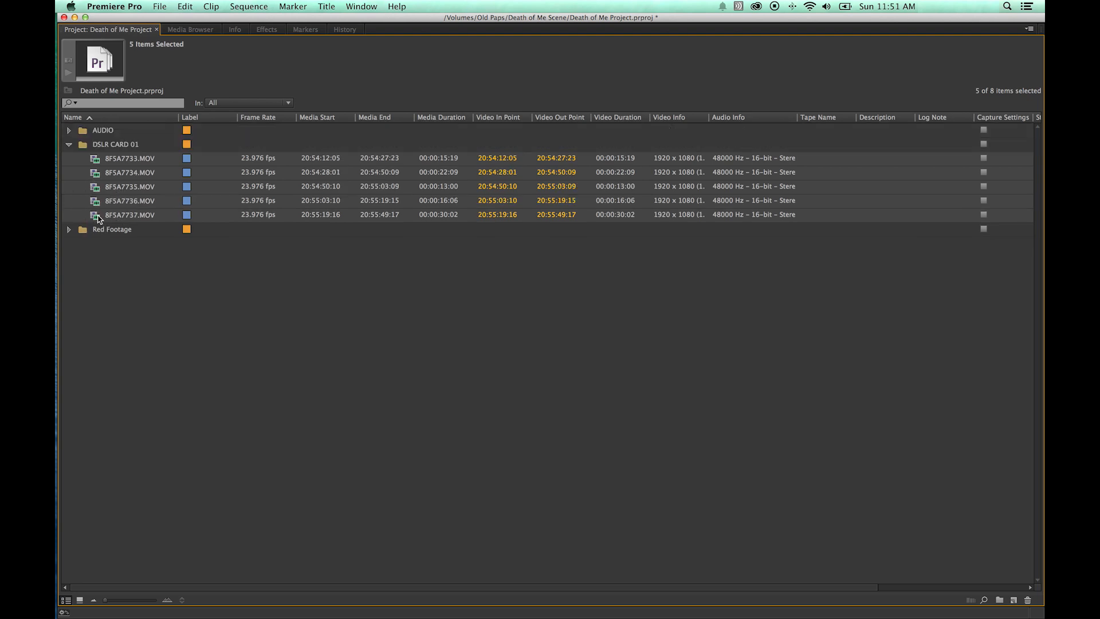
Inspect the AUDIO bin's contents, expanding it and opening it in a floating window before closing it.
left_click(69, 145)
left_click(68, 130)
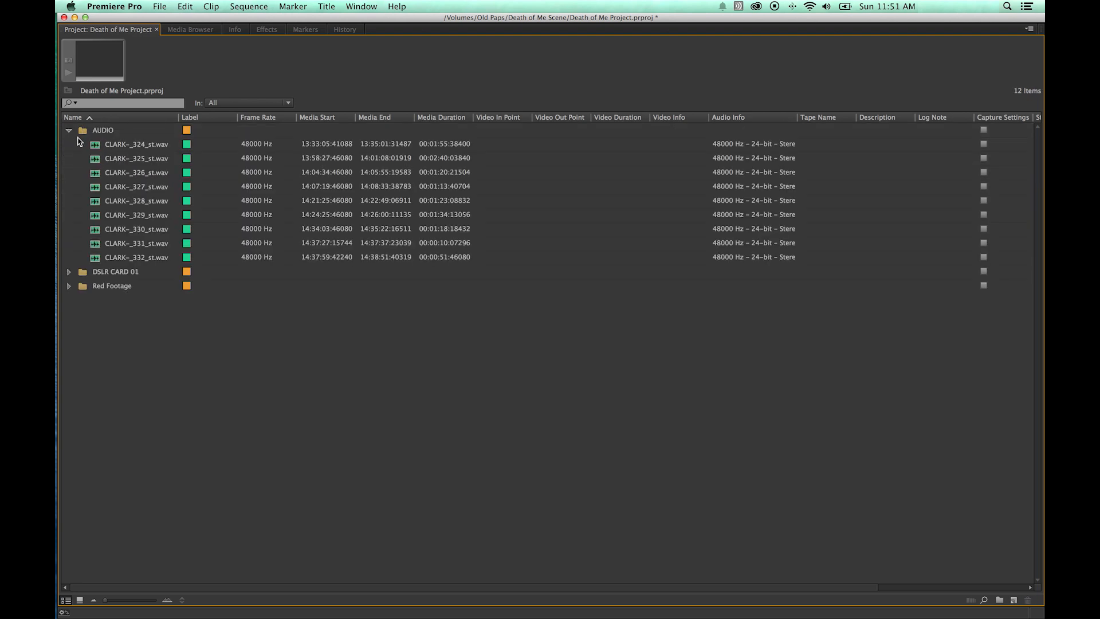
left_click(70, 131)
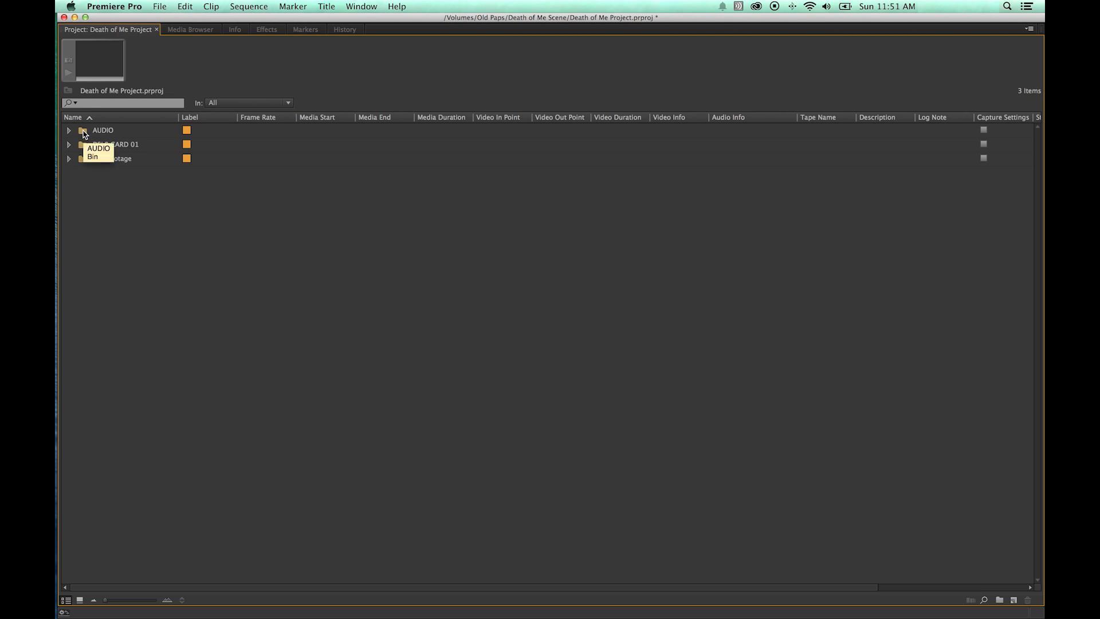
double_click(85, 132)
left_click_drag(172, 53, 247, 100)
left_click(208, 104)
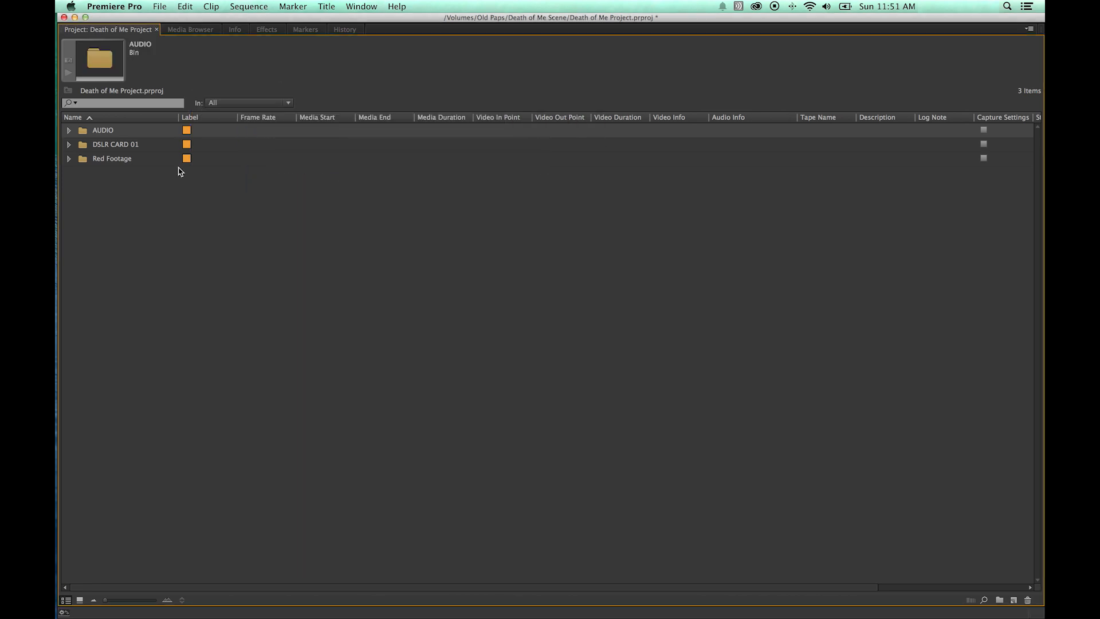
Restore the full workspace and open the AUDIO and Red Footage bins in floating windows, closing each.
key("grave")
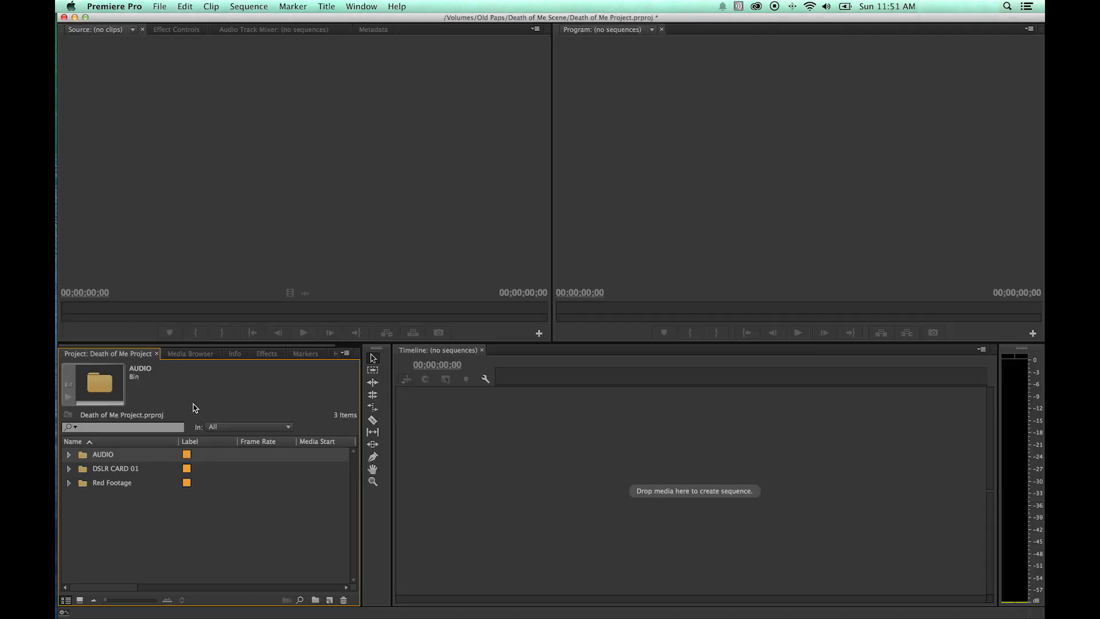
double_click(86, 454)
left_click_drag(205, 53, 303, 107)
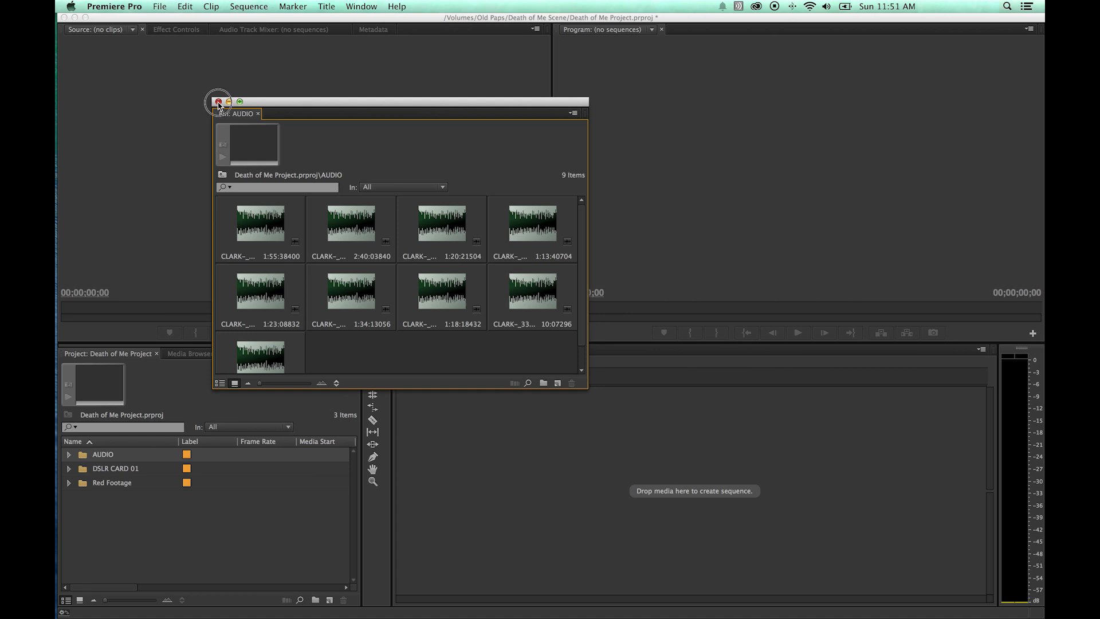
left_click(219, 101)
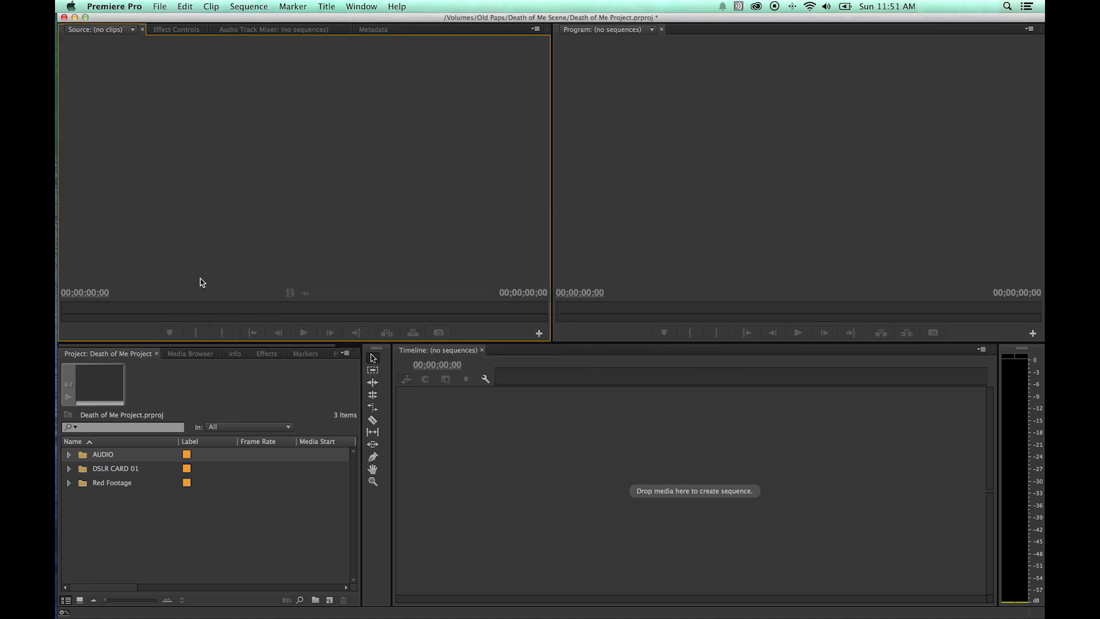
double_click(85, 487)
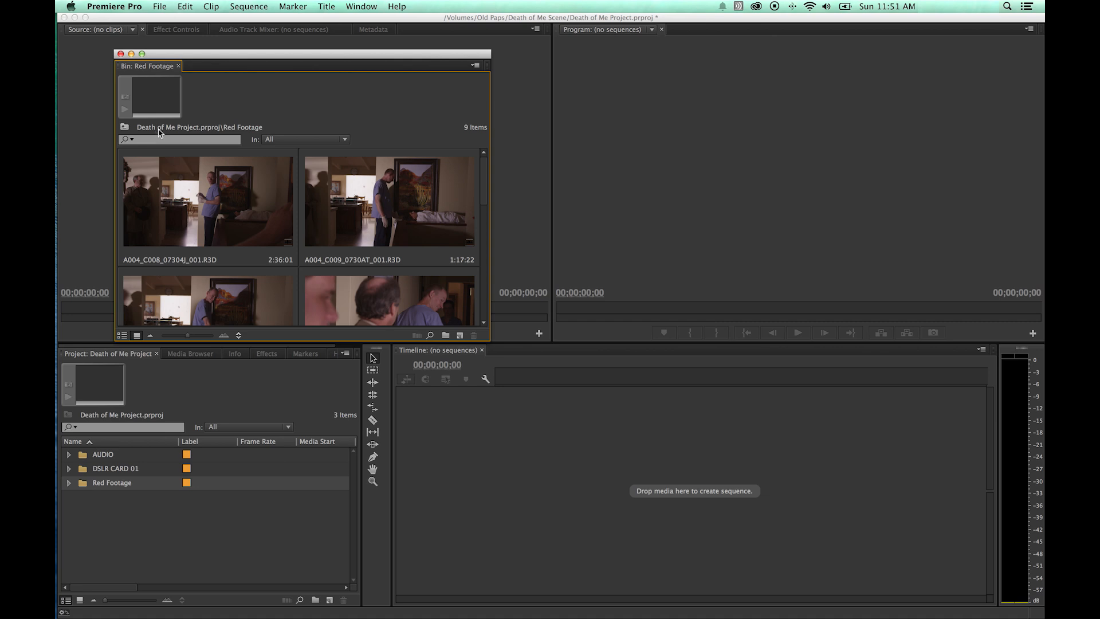
left_click_drag(192, 65, 280, 71)
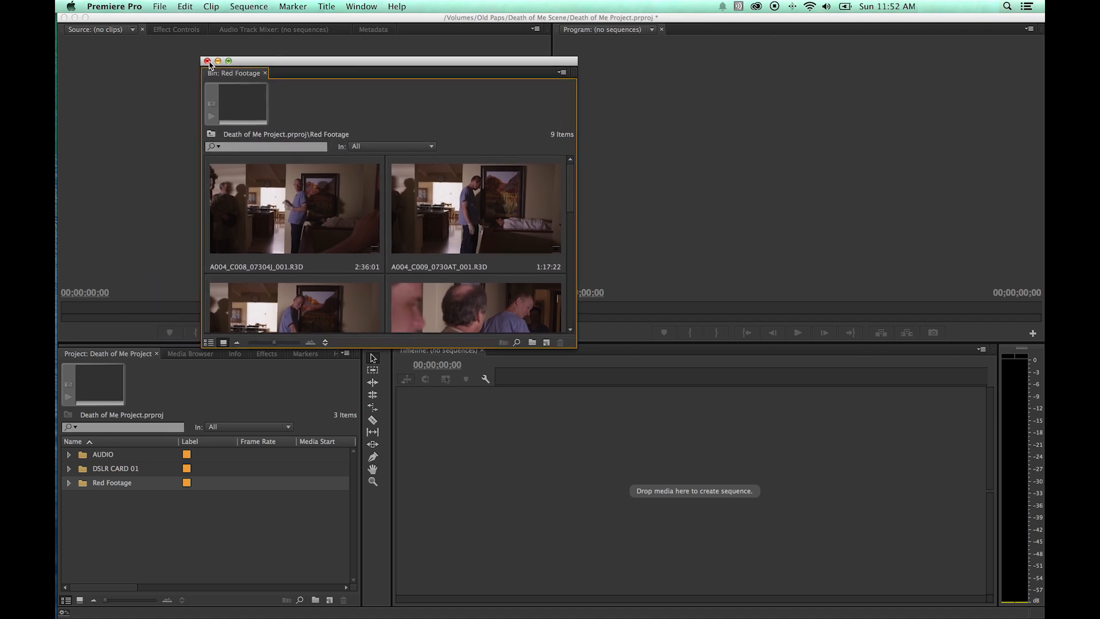
left_click(207, 61)
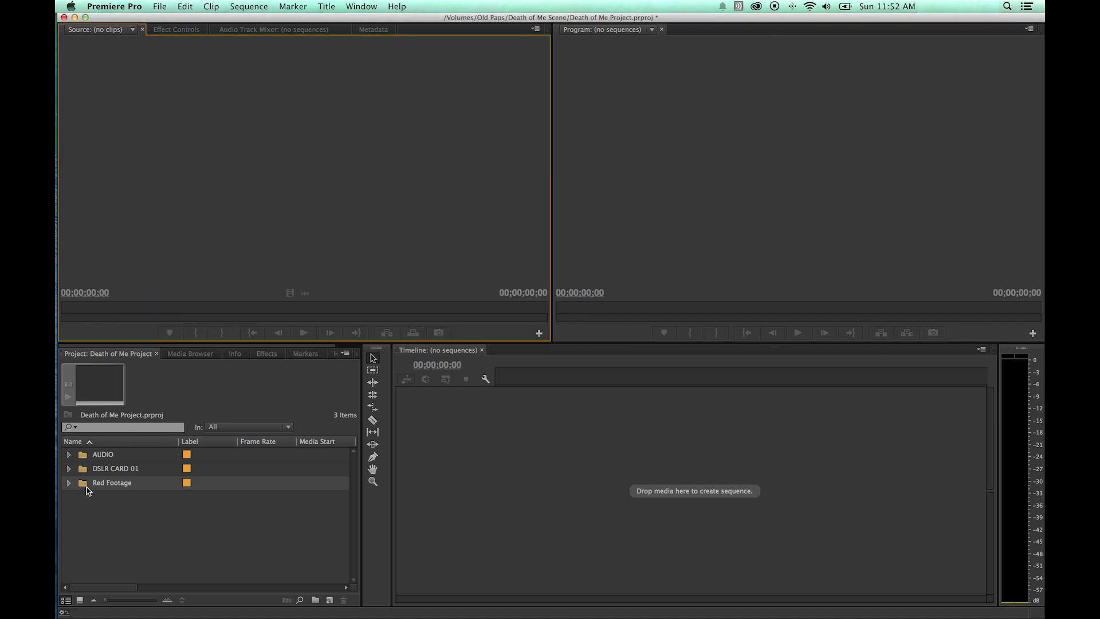
Open the Red Footage bin as a docked tab, maximize it briefly, and return to the Project panel.
left_click(84, 487)
double_click(84, 487, "alt")
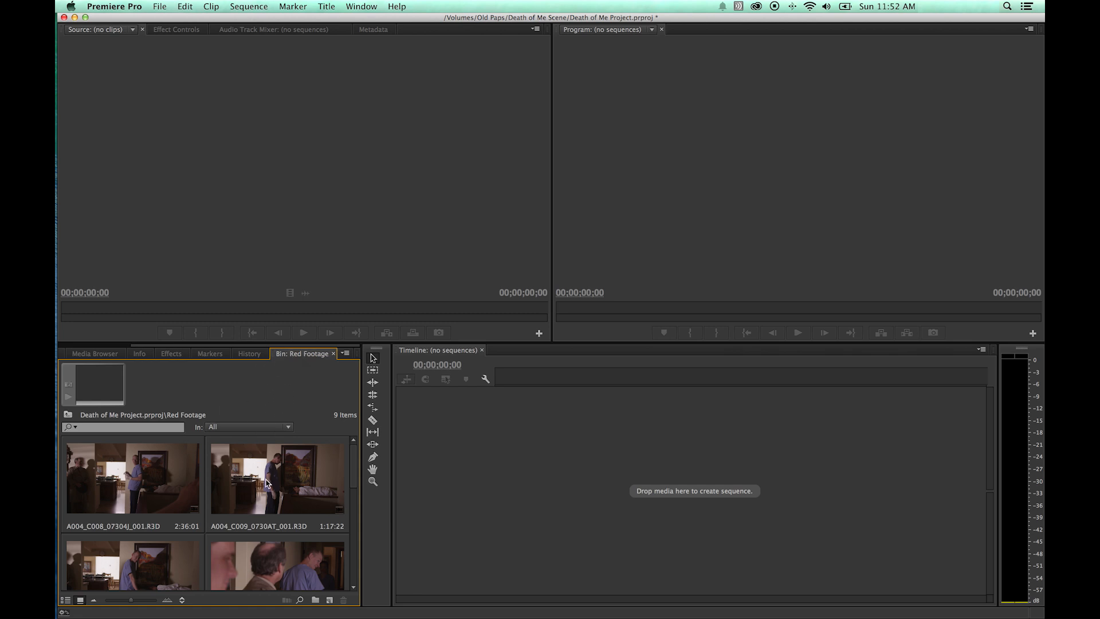
key("grave")
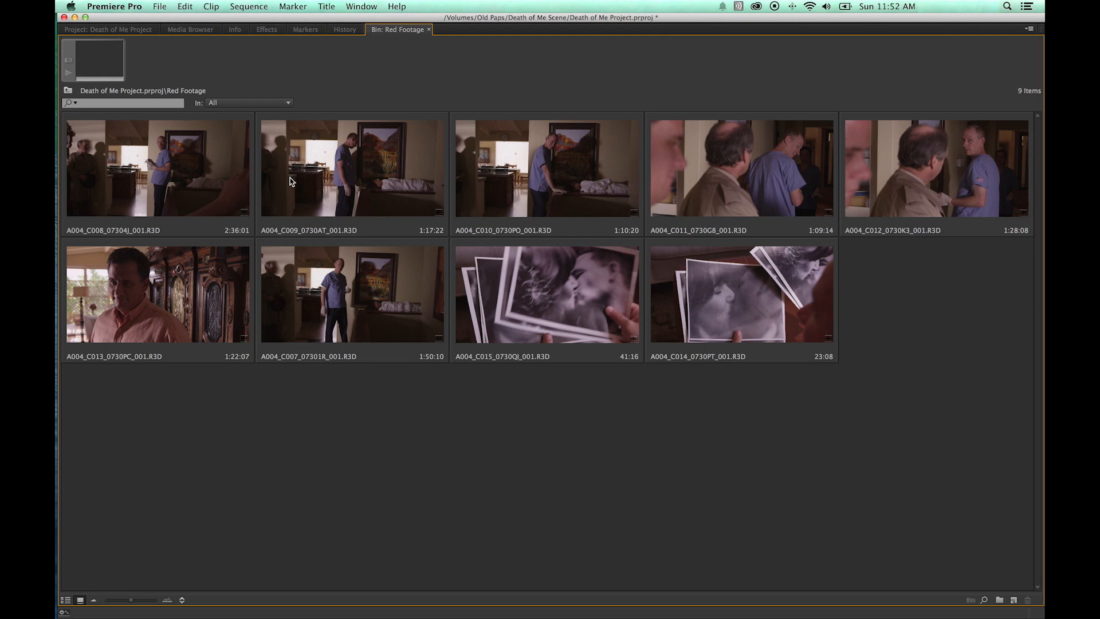
key("grave")
left_click_drag(156, 346, 61, 346)
left_click(83, 355)
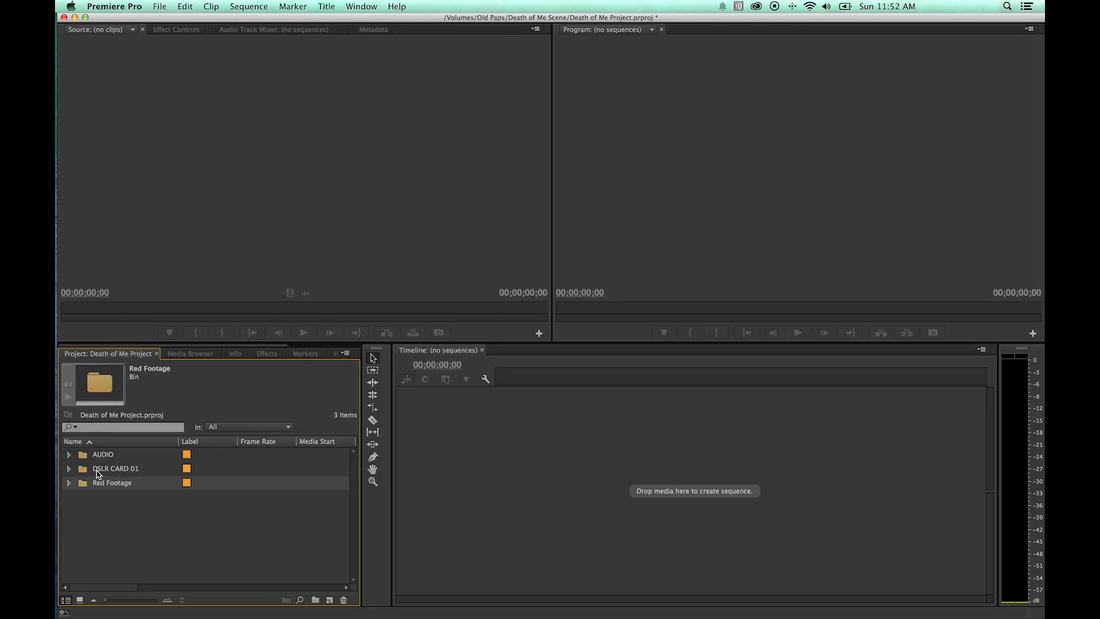
Open the DSLR CARD 01 bin in its own tab and switch back to the Project panel.
double_click(97, 469)
left_click_drag(175, 346, 80, 353)
left_click(80, 353)
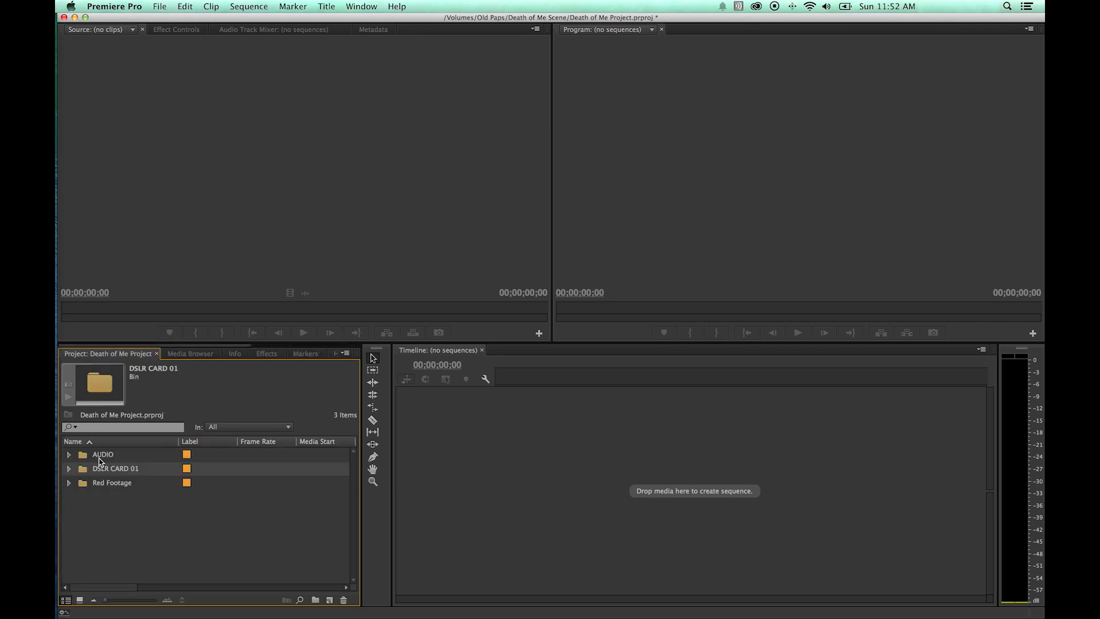
Open the AUDIO bin as its own tab, maximize the panel, and switch between the bin tabs.
double_click(101, 455)
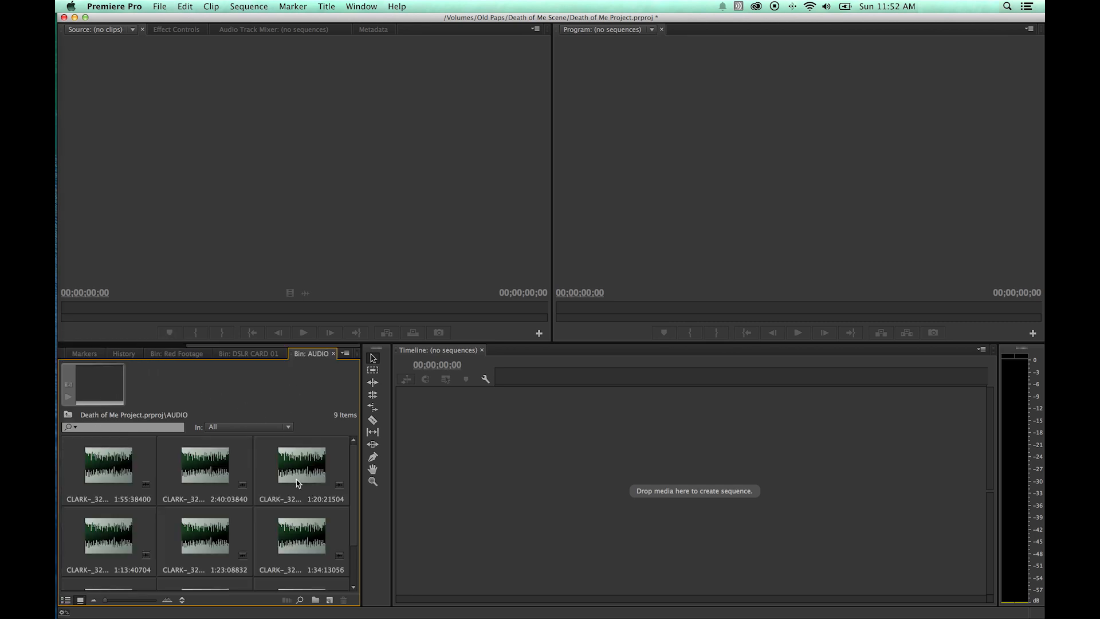
key("grave")
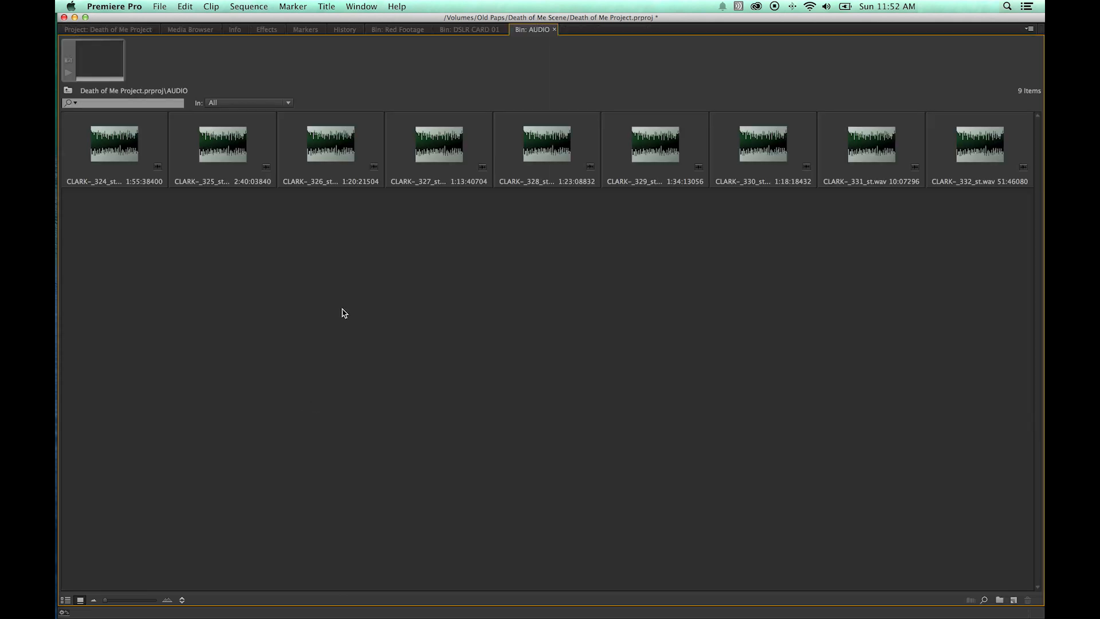
left_click(477, 33)
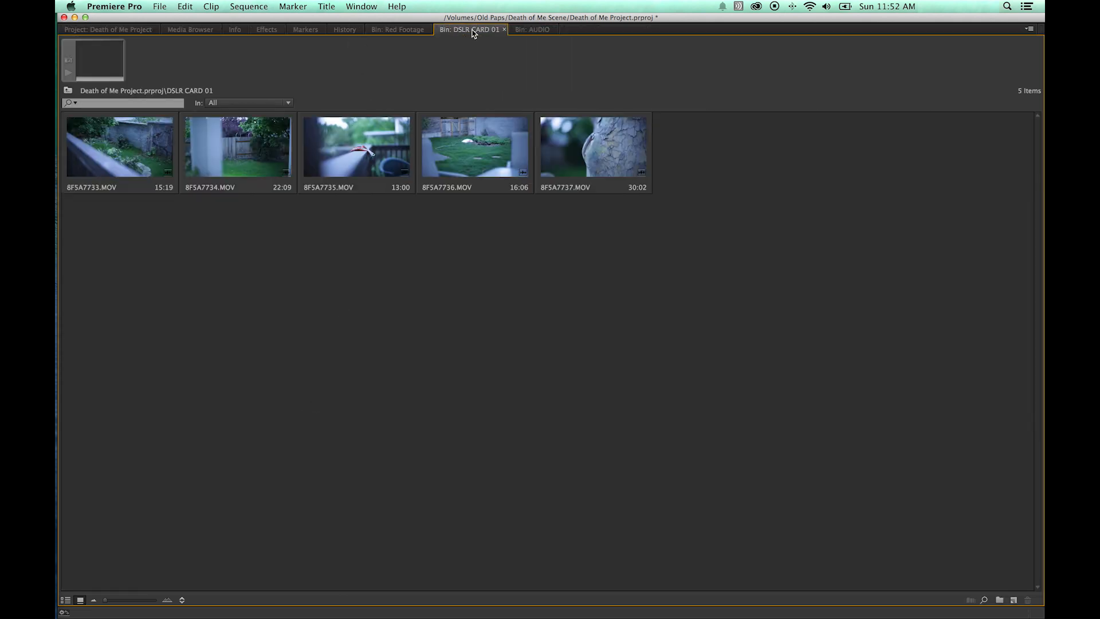
left_click(412, 31)
left_click(464, 31)
Enlarge the clip thumbnails in the DSLR CARD 01, AUDIO and Red Footage bins.
left_click_drag(112, 600, 140, 596)
left_click(530, 30)
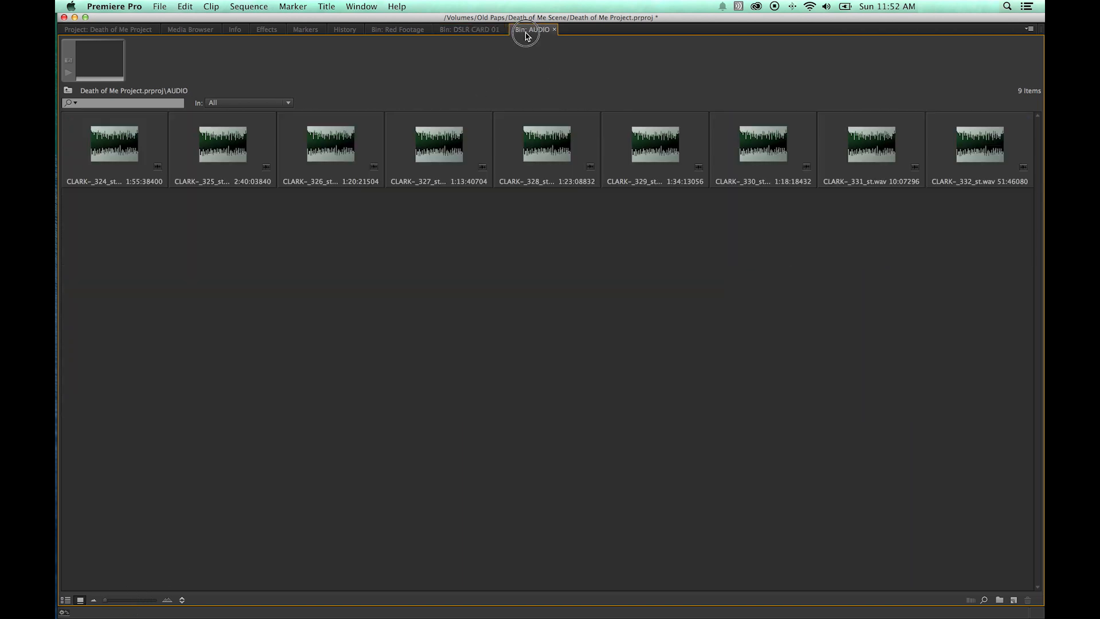
left_click_drag(107, 602, 136, 600)
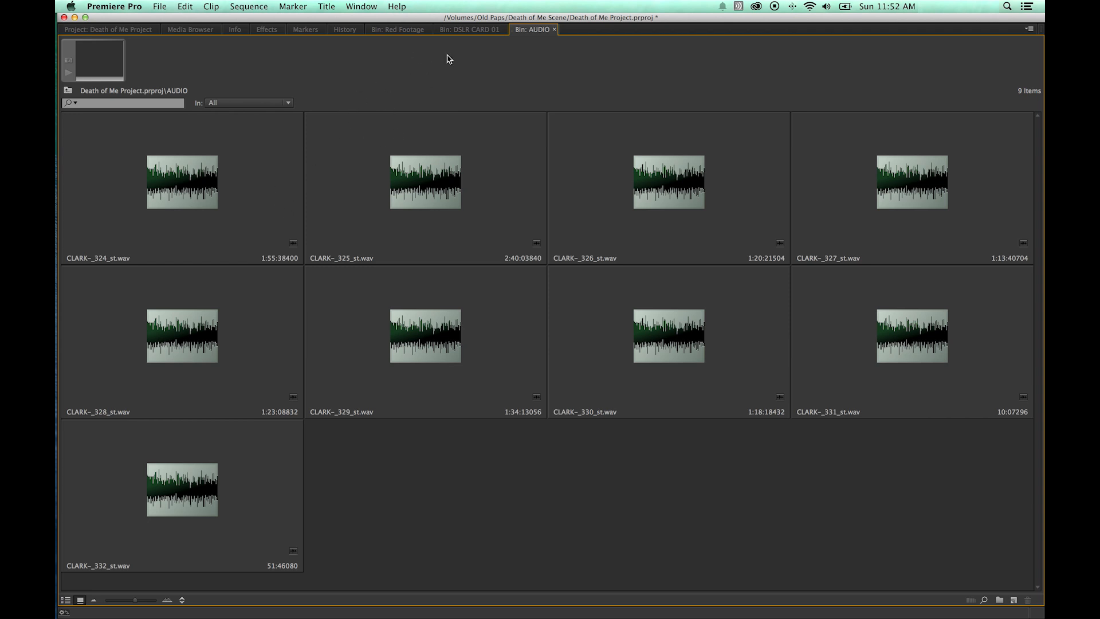
left_click(411, 32)
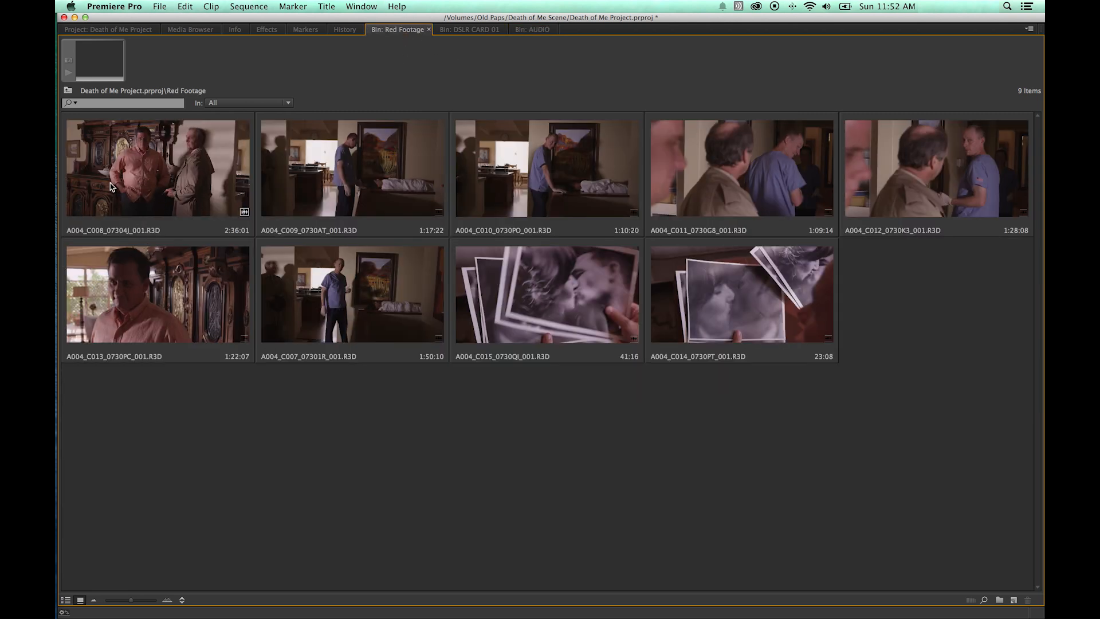
left_click_drag(131, 600, 157, 597)
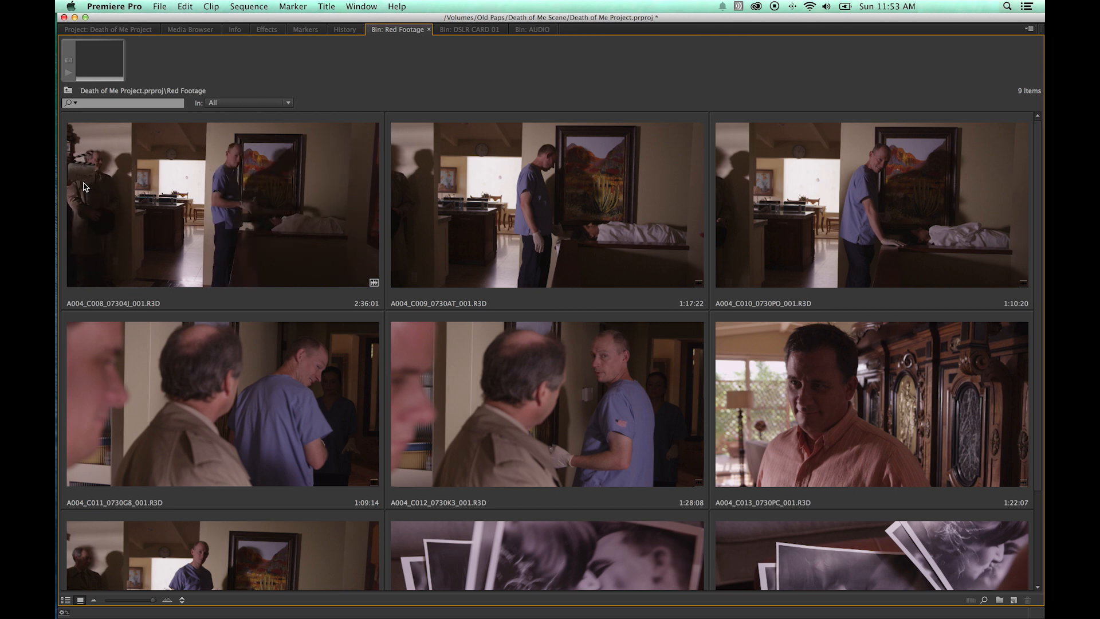
Open the first Red Footage clip in the Source Monitor, shrink the bin thumbnails, and scrub through it maximized.
double_click(141, 208)
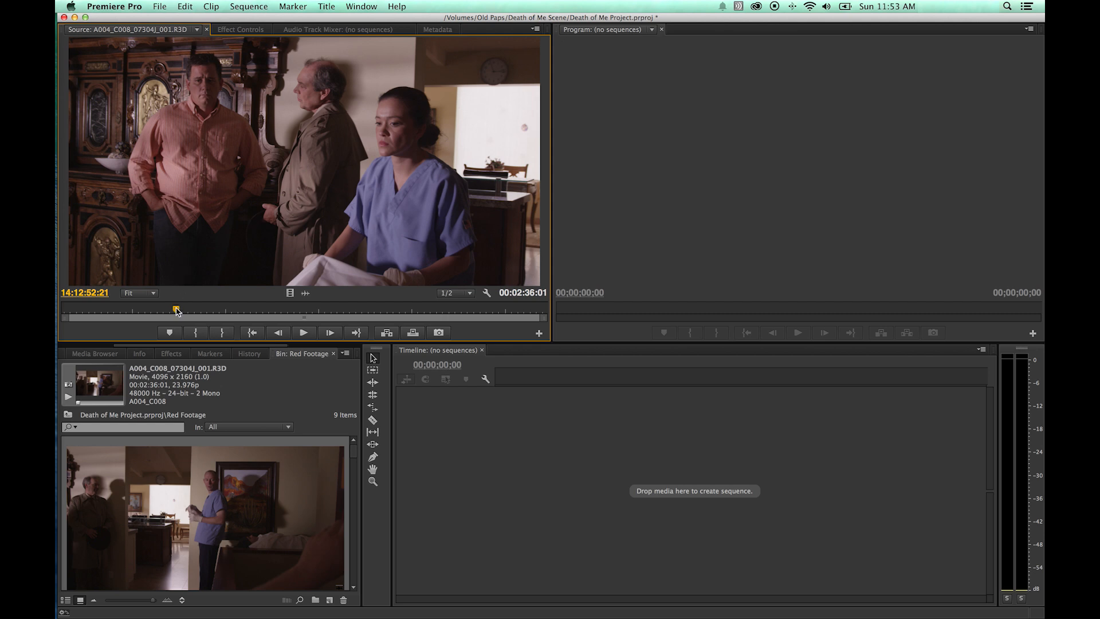
left_click_drag(152, 599, 122, 602)
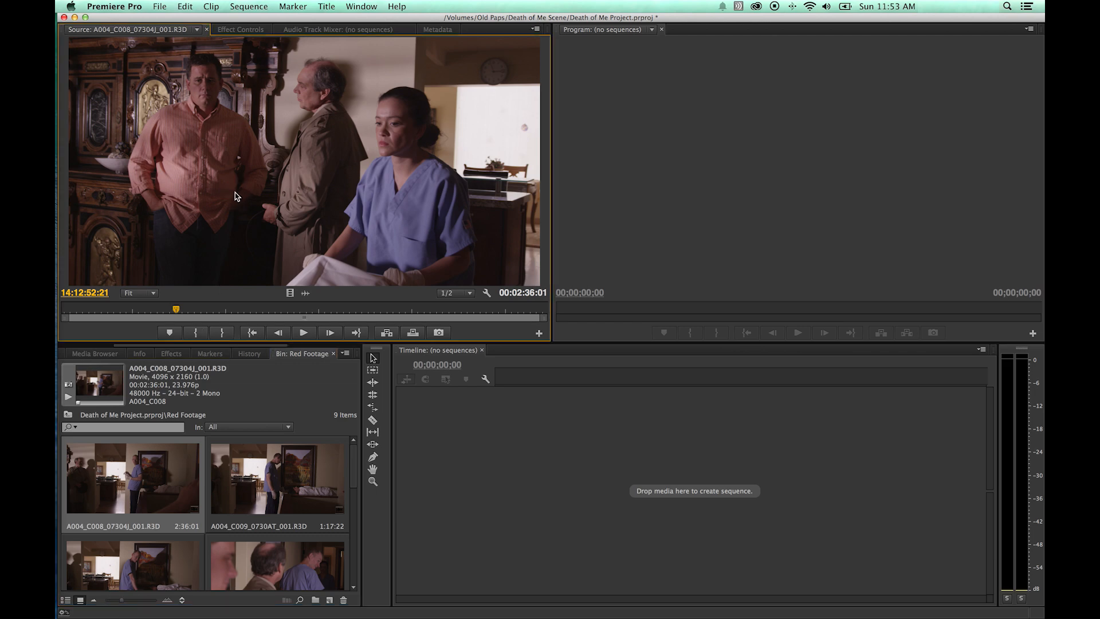
key("grave")
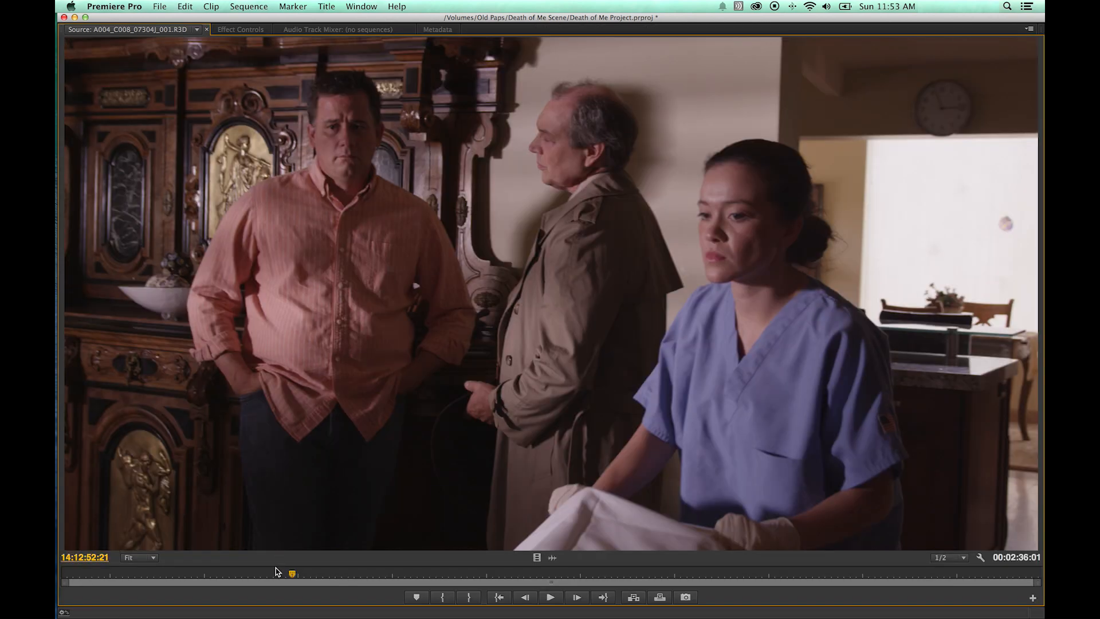
left_click_drag(247, 573, 106, 587)
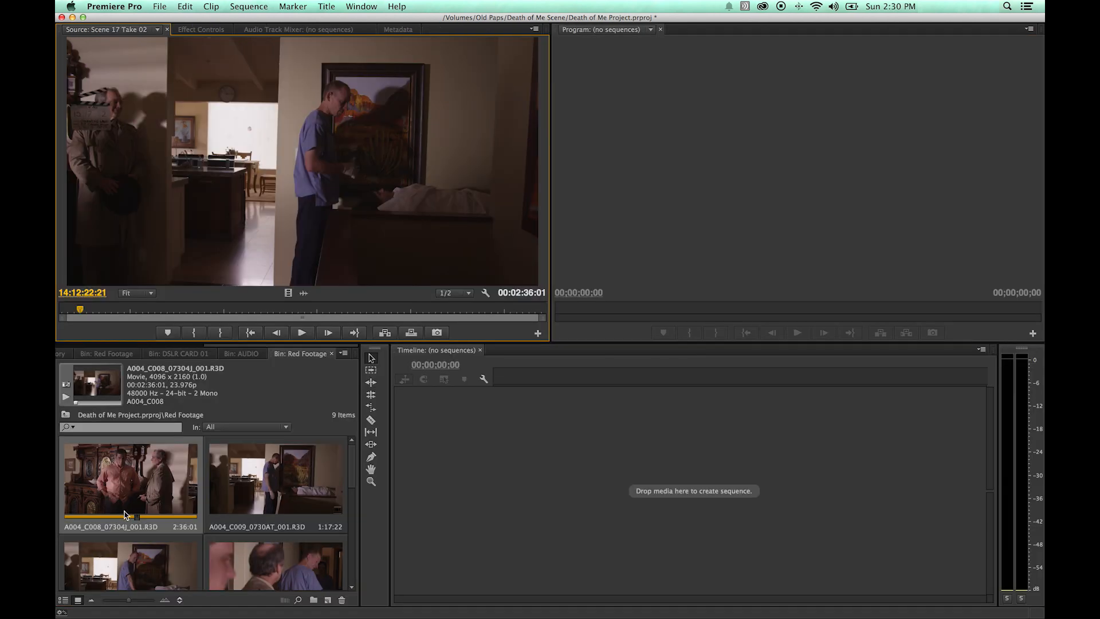
Rename the first Red Footage clip Scene 17 Take 2.
left_click(126, 493)
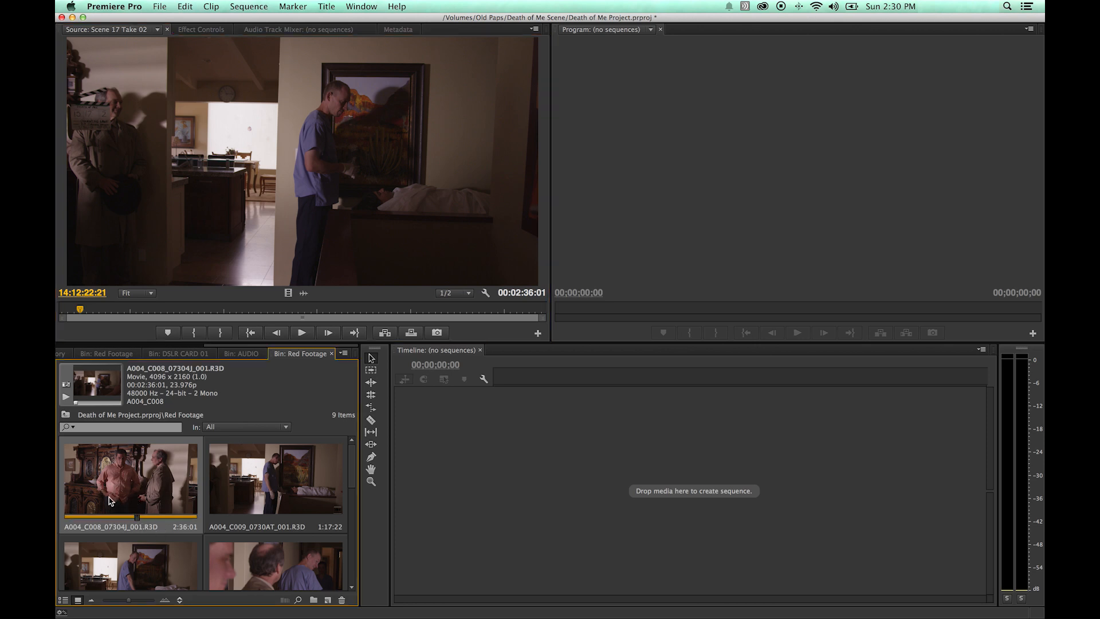
key("Return")
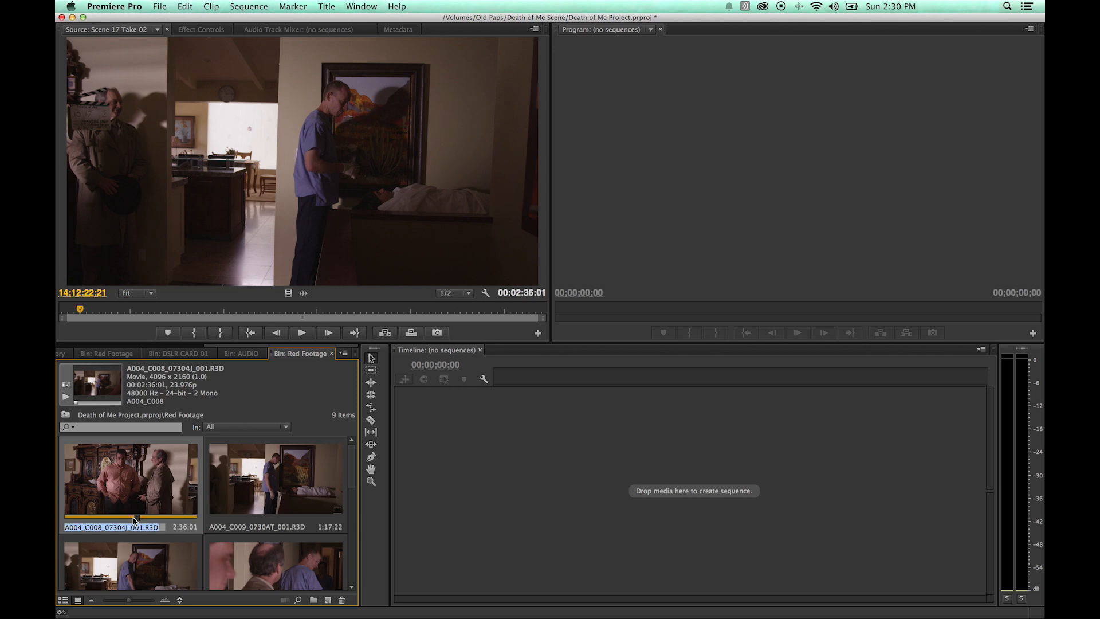
type("Scene 17 Take 2")
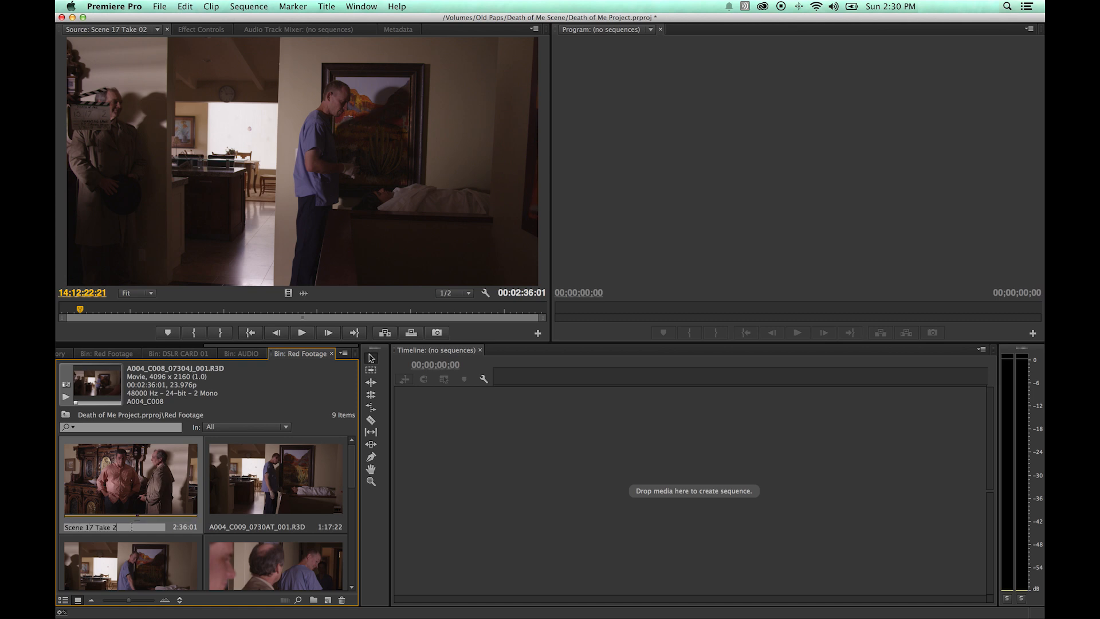
left_click_drag(131, 526, 64, 523)
key("super+c")
key("Return")
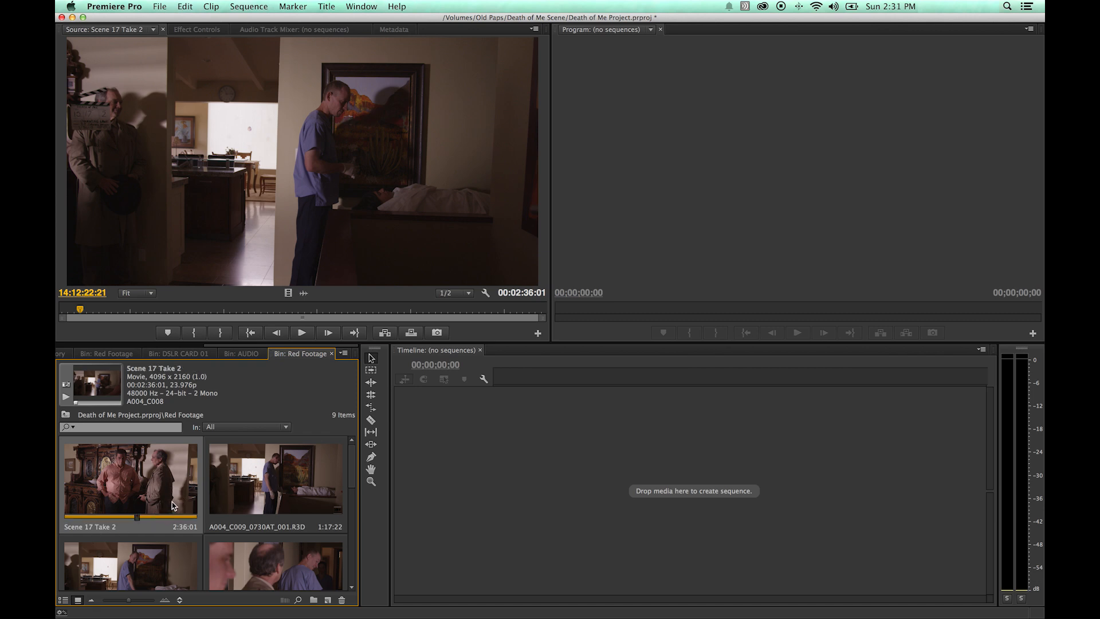
Preview the second Red Footage clip's slate in the Source Monitor and rename the clip Scene 17 Take 3.
left_click(252, 492)
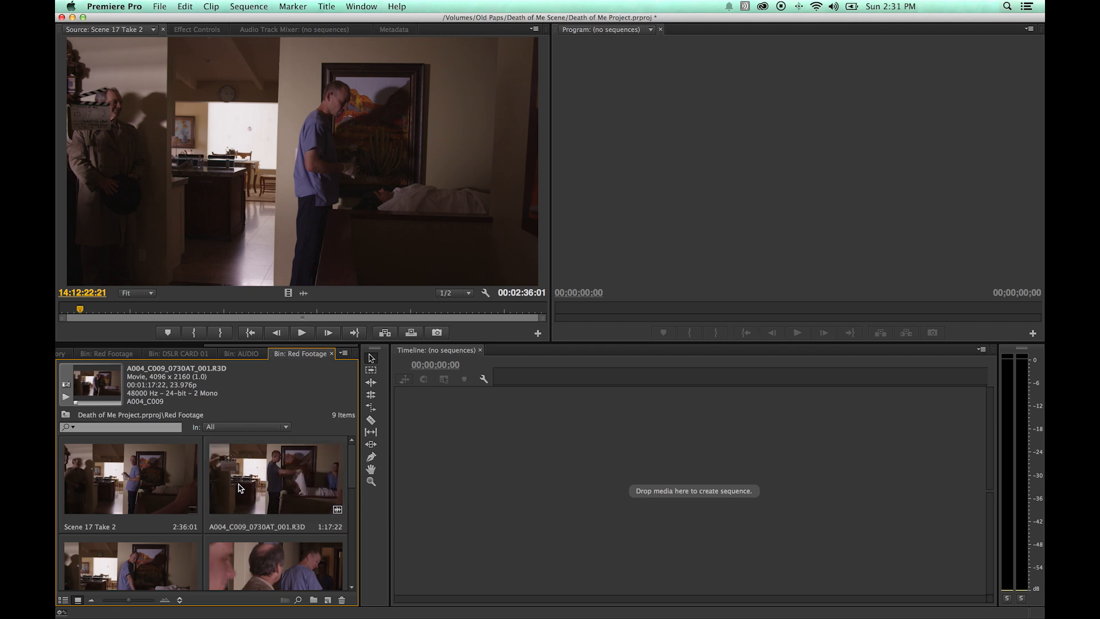
double_click(240, 487)
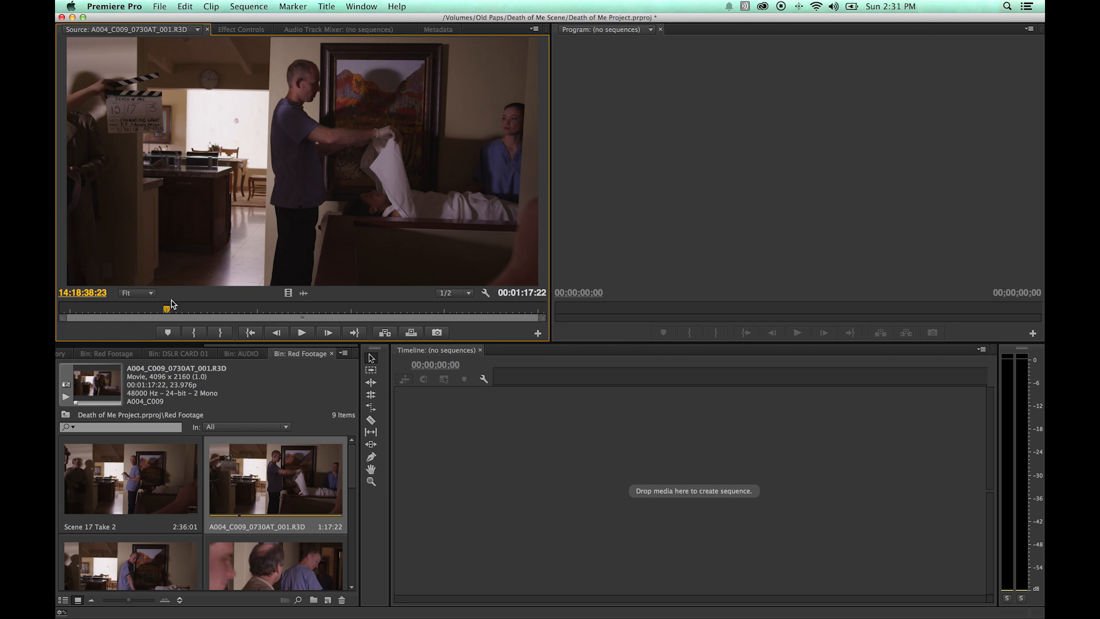
left_click_drag(165, 308, 155, 308)
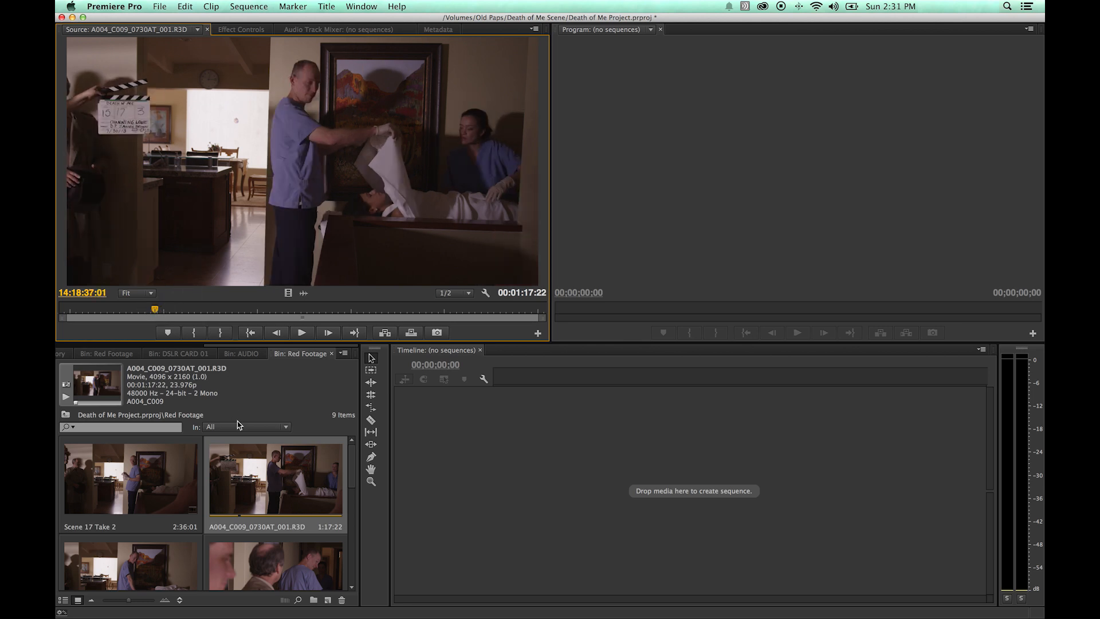
left_click(259, 471)
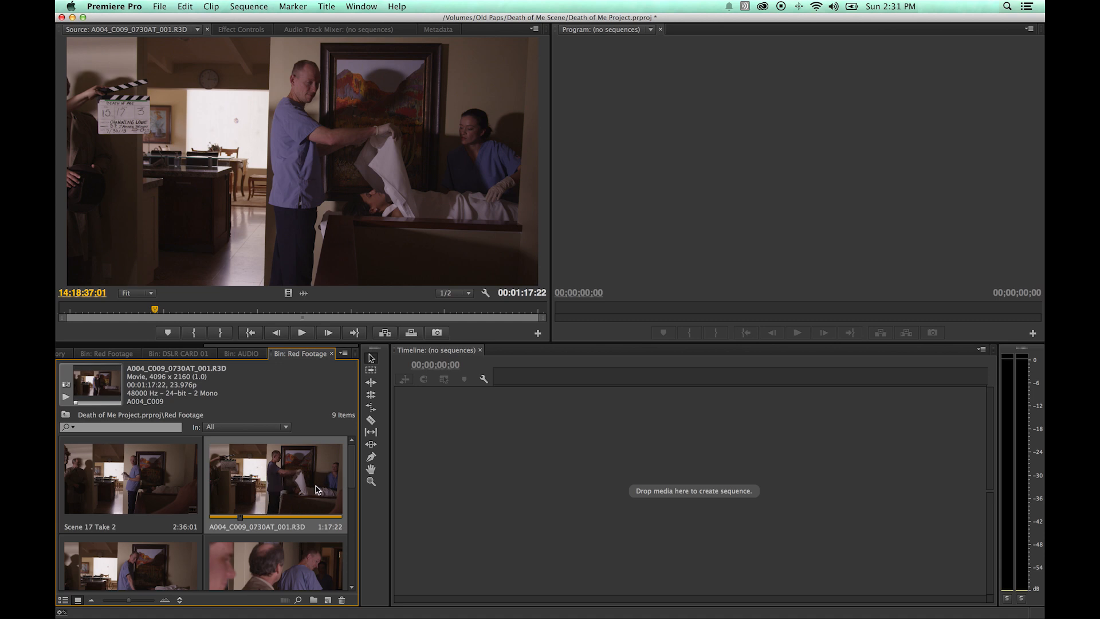
key("Return")
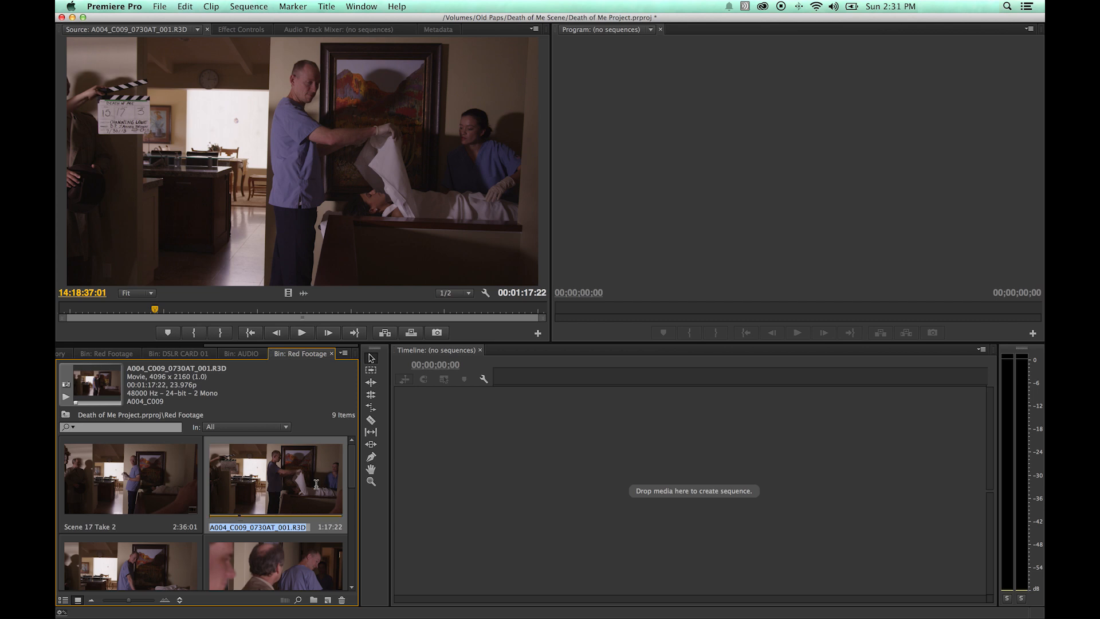
key("super+v")
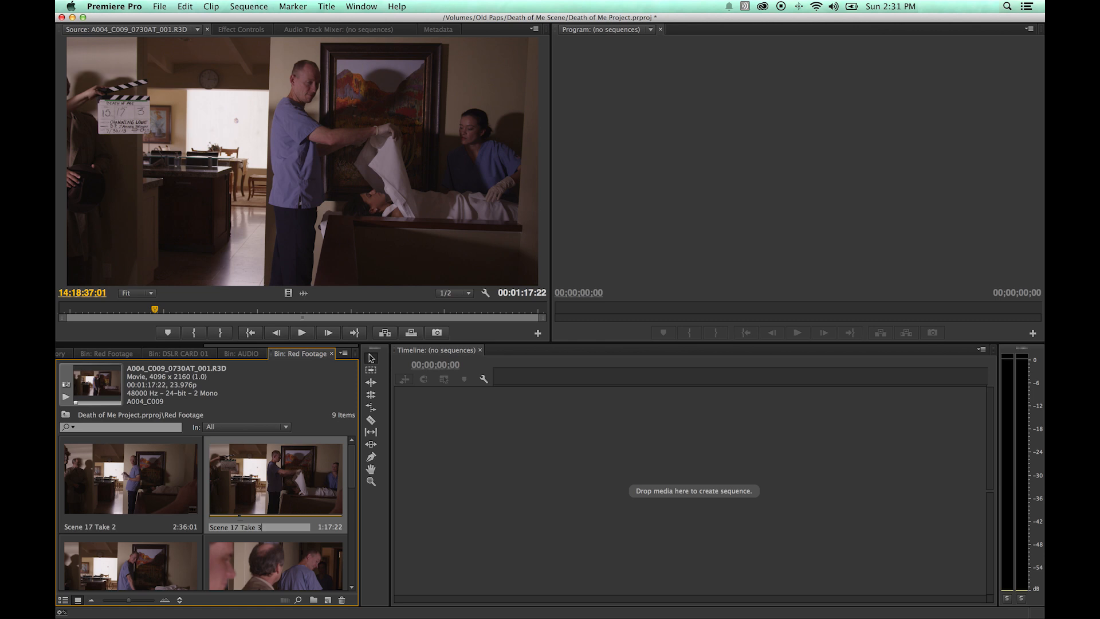
key("Return")
Reveal the Scene 17 Take 2 clip's source file in Finder, then return to Premiere Pro.
scroll(274, 511, "up", 2)
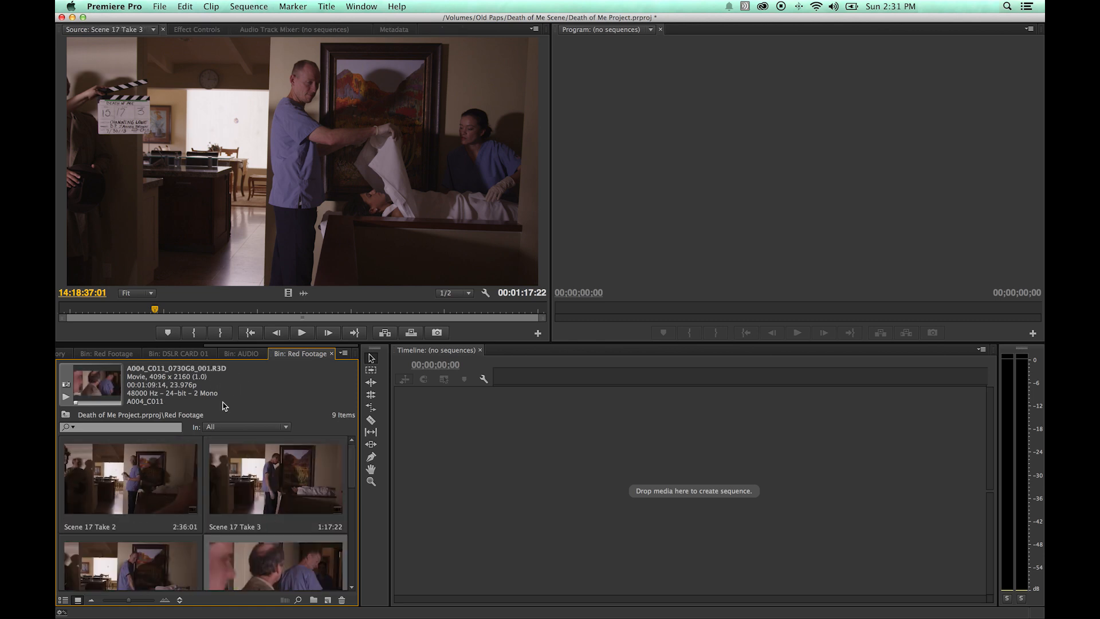
left_click(150, 484)
right_click(150, 485)
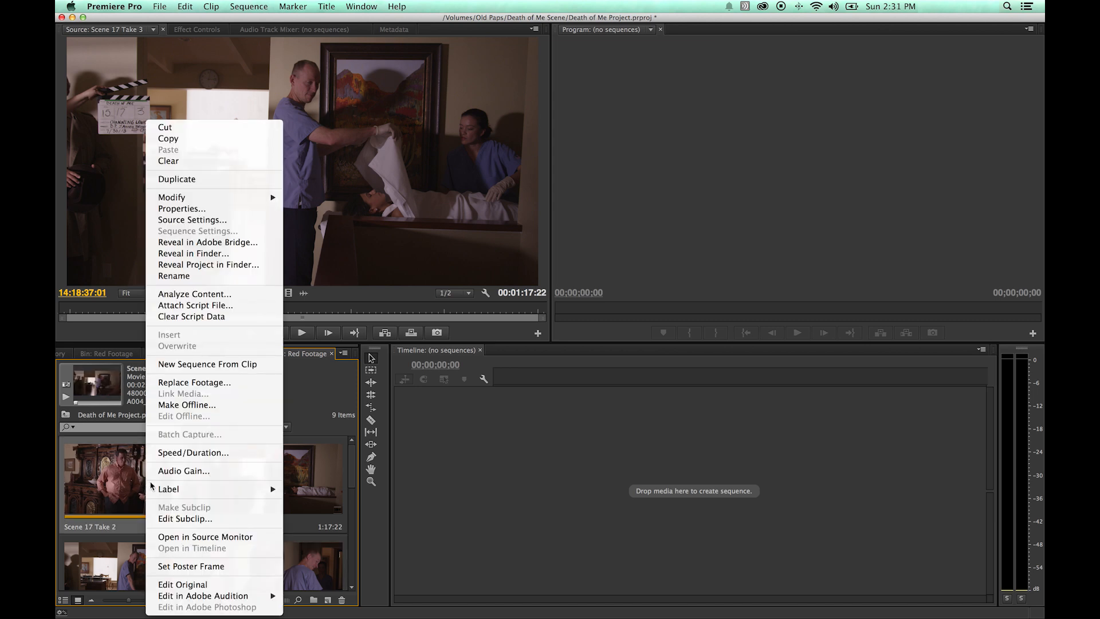
left_click(211, 255)
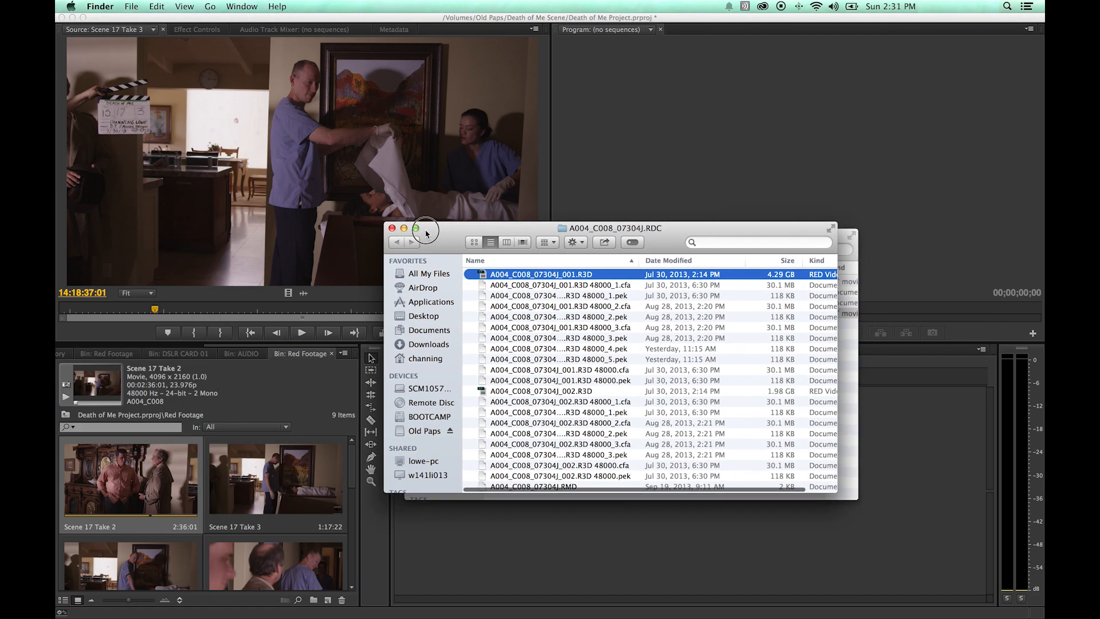
left_click_drag(426, 232, 372, 205)
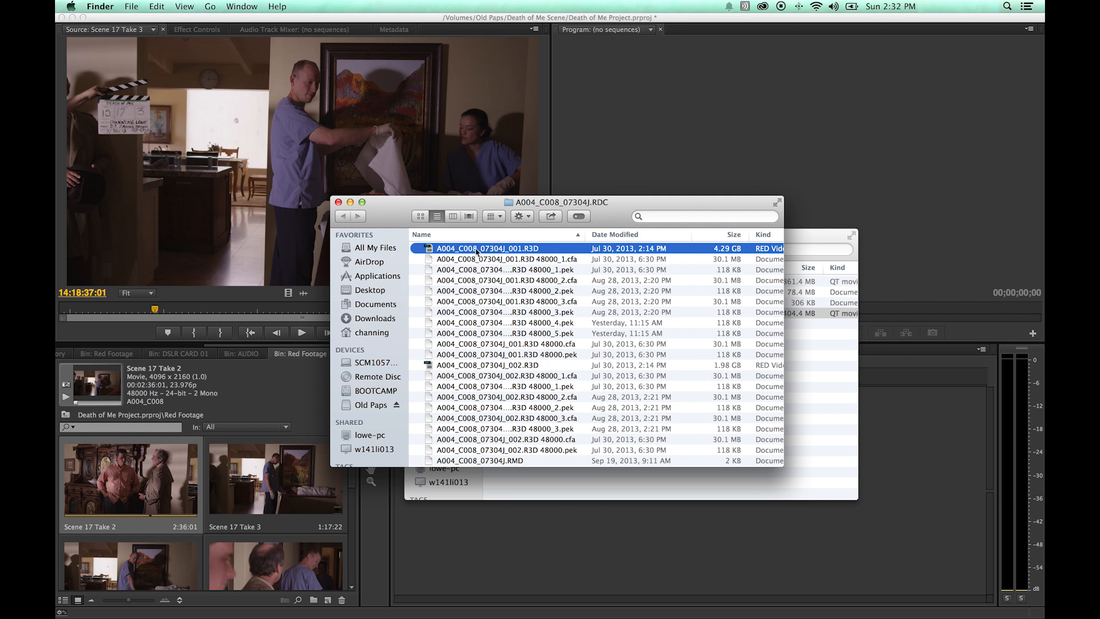
left_click_drag(390, 216, 352, 208)
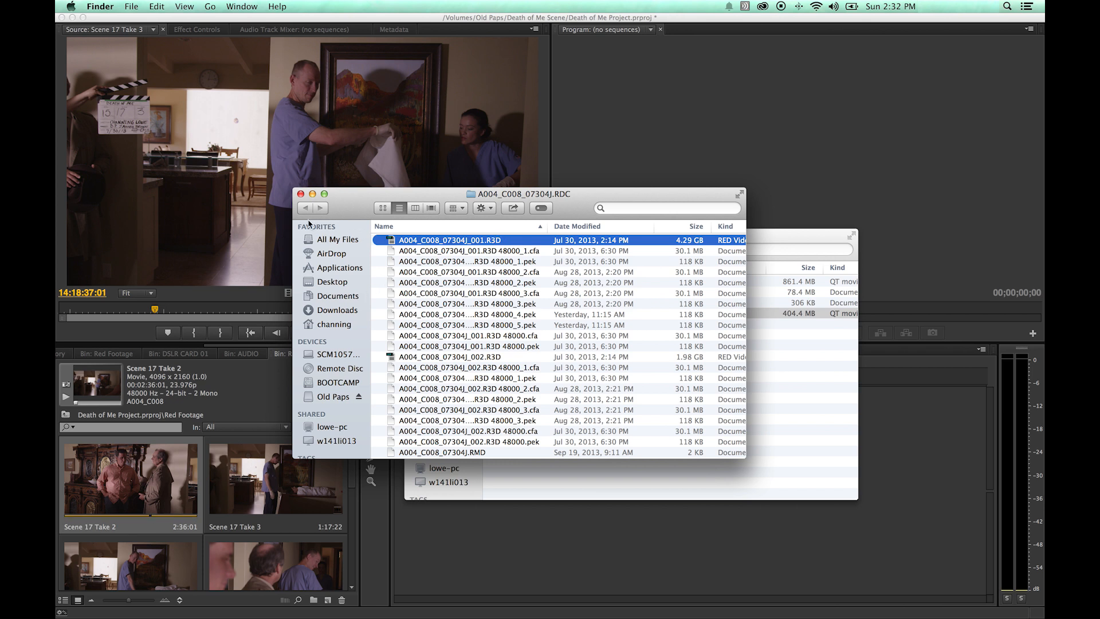
left_click(288, 383)
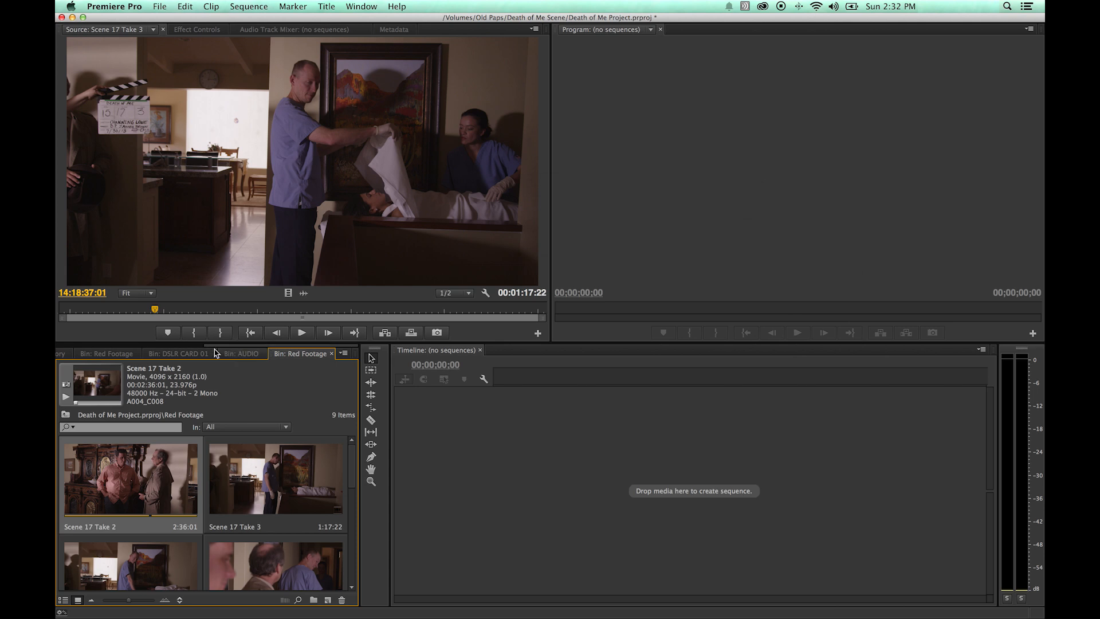
Open the DSLR CARD 01 bin maximized and rename its first clip Wide Shot Backyard 01.
left_click(192, 358)
key("grave")
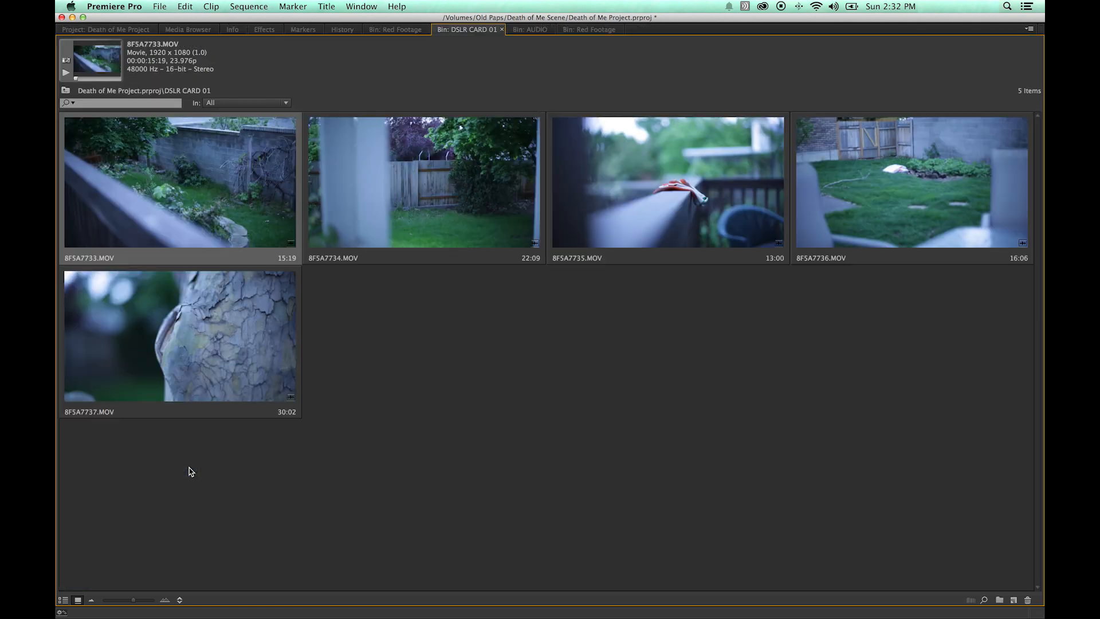
left_click(175, 195)
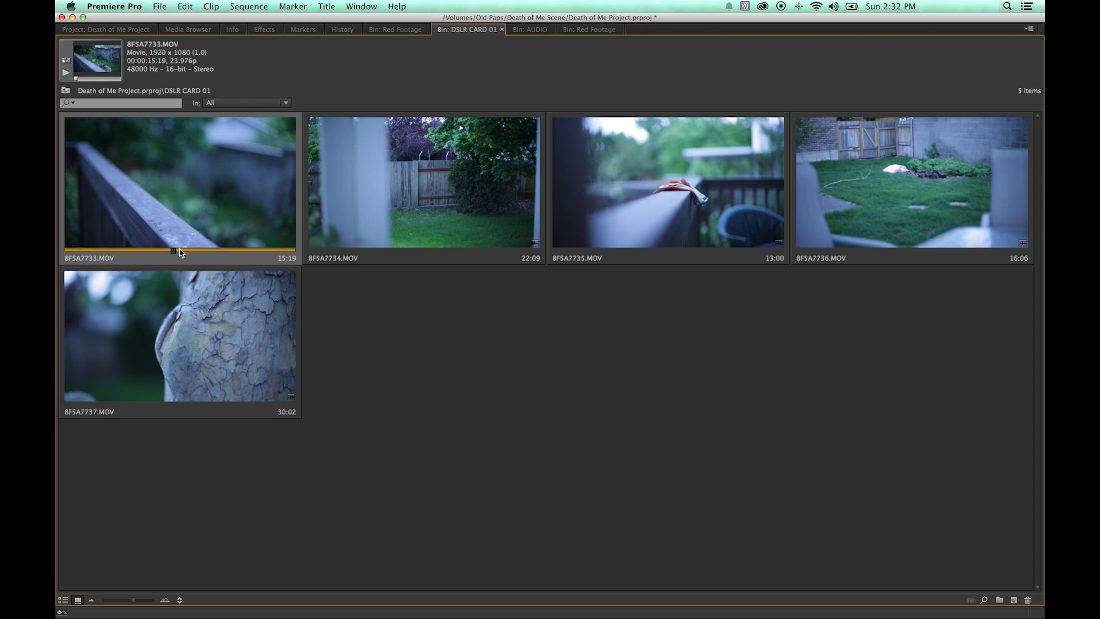
left_click(149, 258)
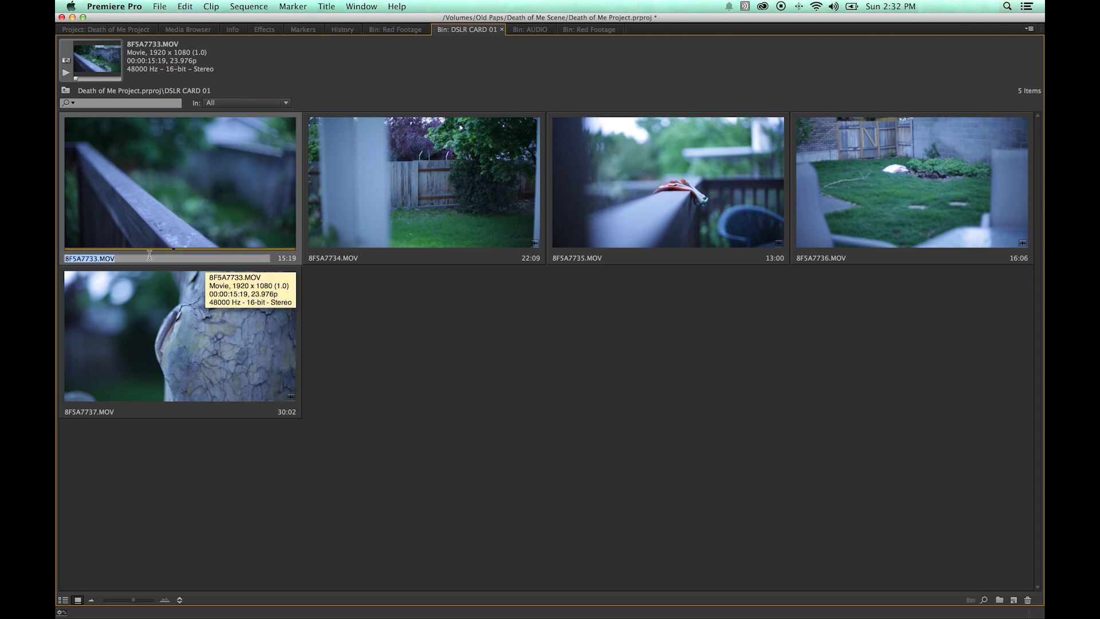
type("Wide Shot Backyard 01")
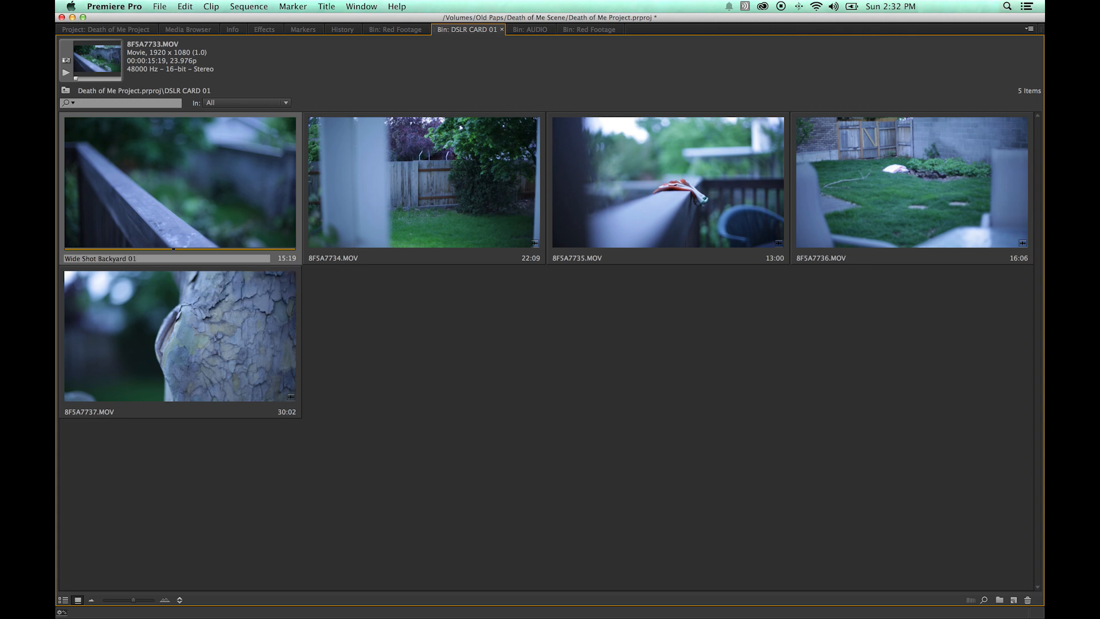
key("Return")
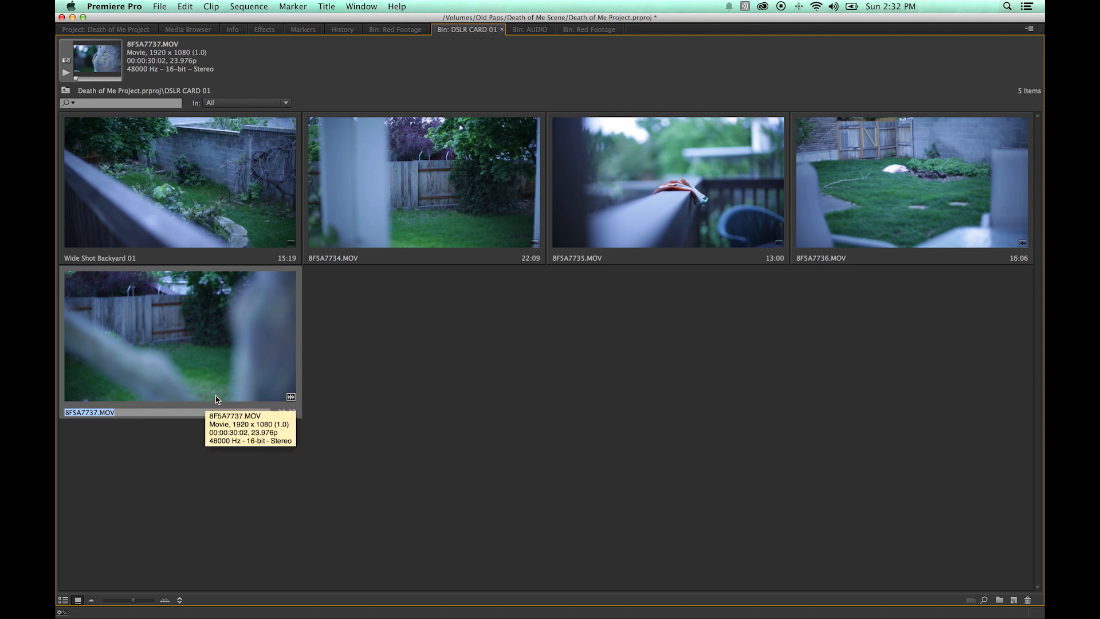
Rename the remaining DSLR CARD 01 clips CU Tree, Wide Shot Backyard 02, Rail and Lawn.
type("CU Tree")
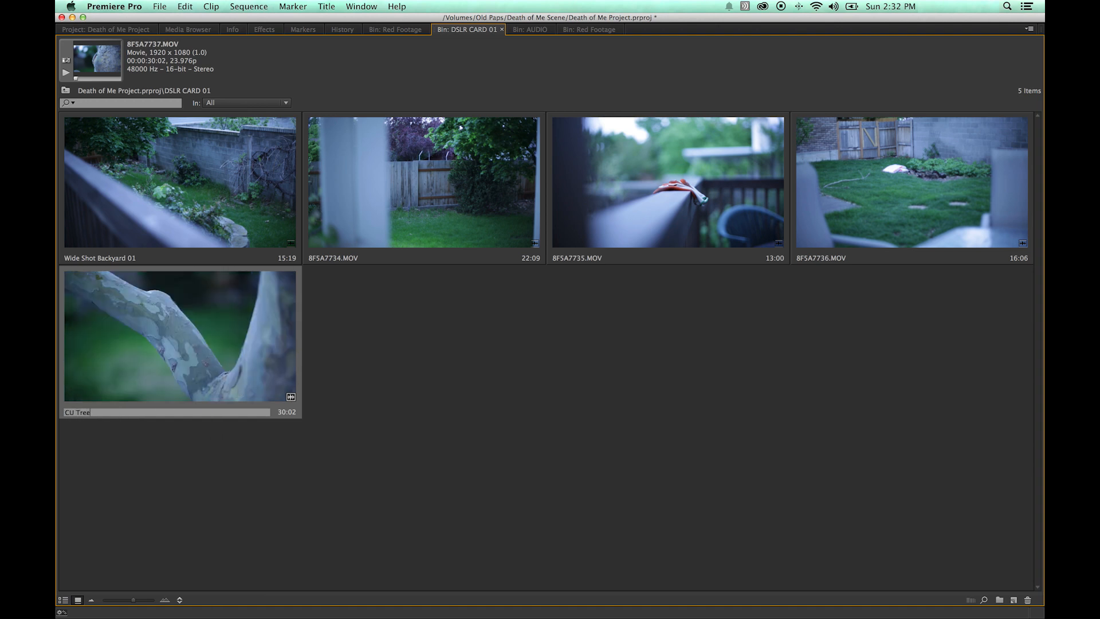
key("Tab")
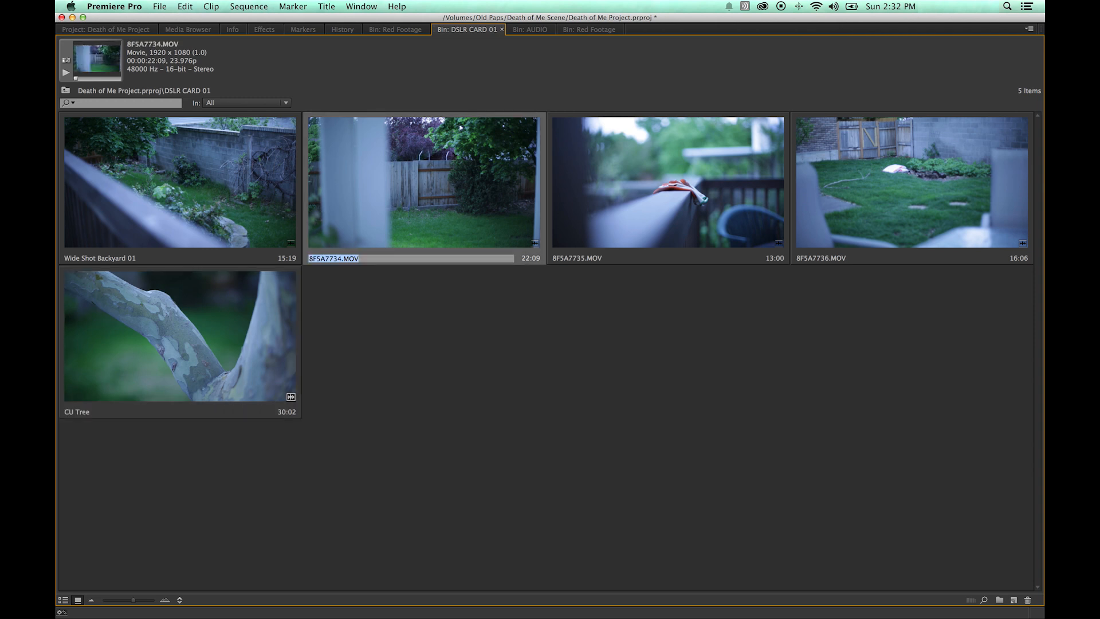
type("Wide Shot Backyard 02")
key("Tab")
type("Ra")
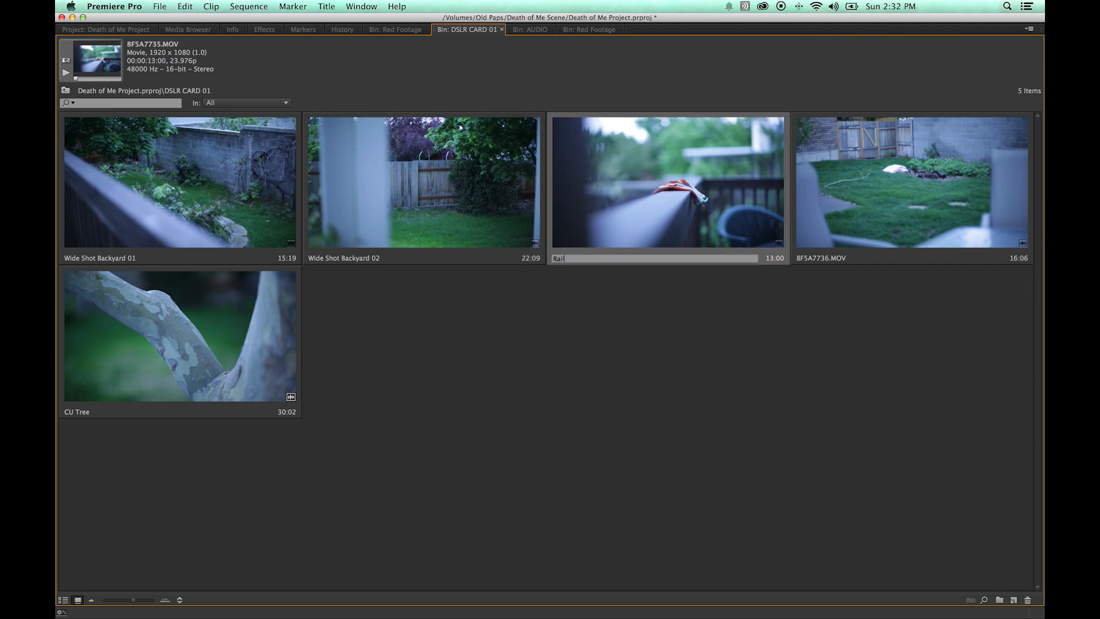
key("Tab")
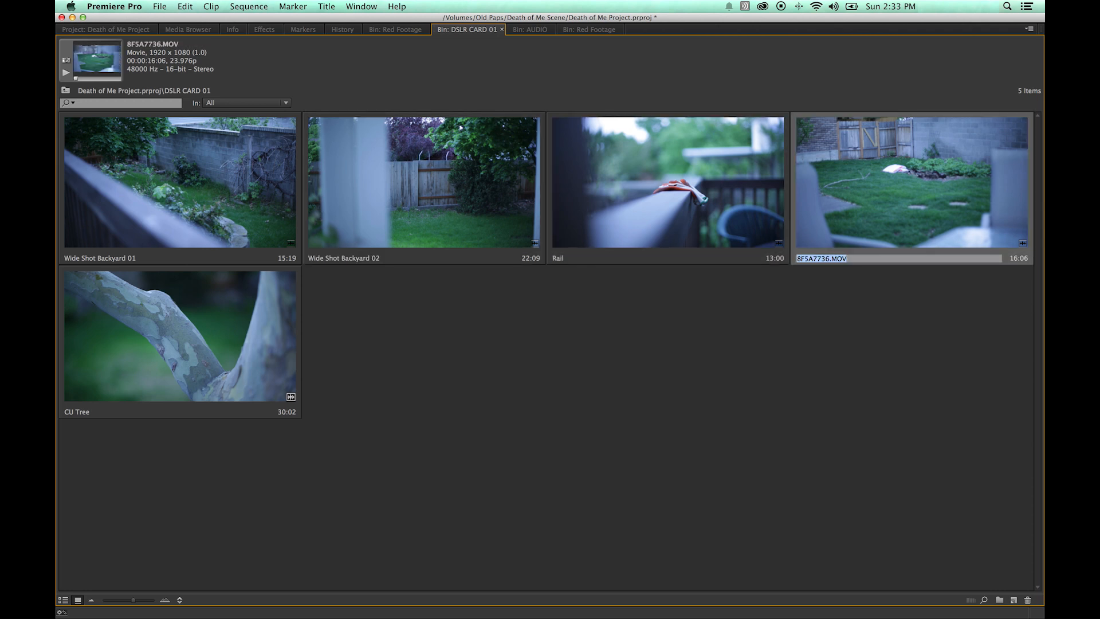
type("Lawn")
key("Tab")
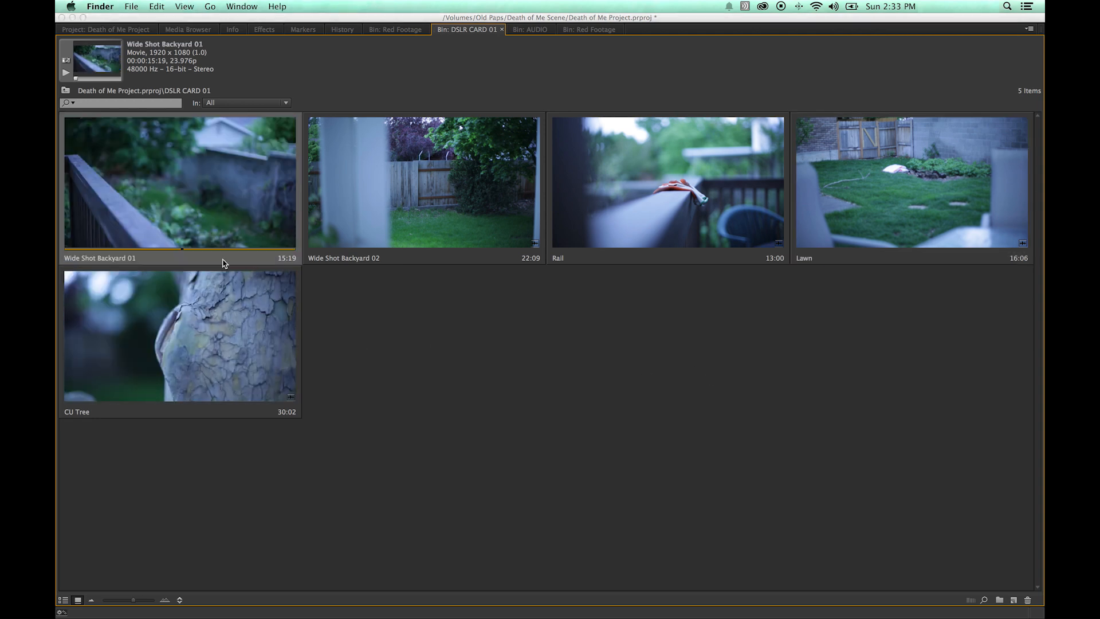
Reveal the Wide Shot Backyard 01 clip's source file in Finder and close the Finder window.
left_click(201, 214)
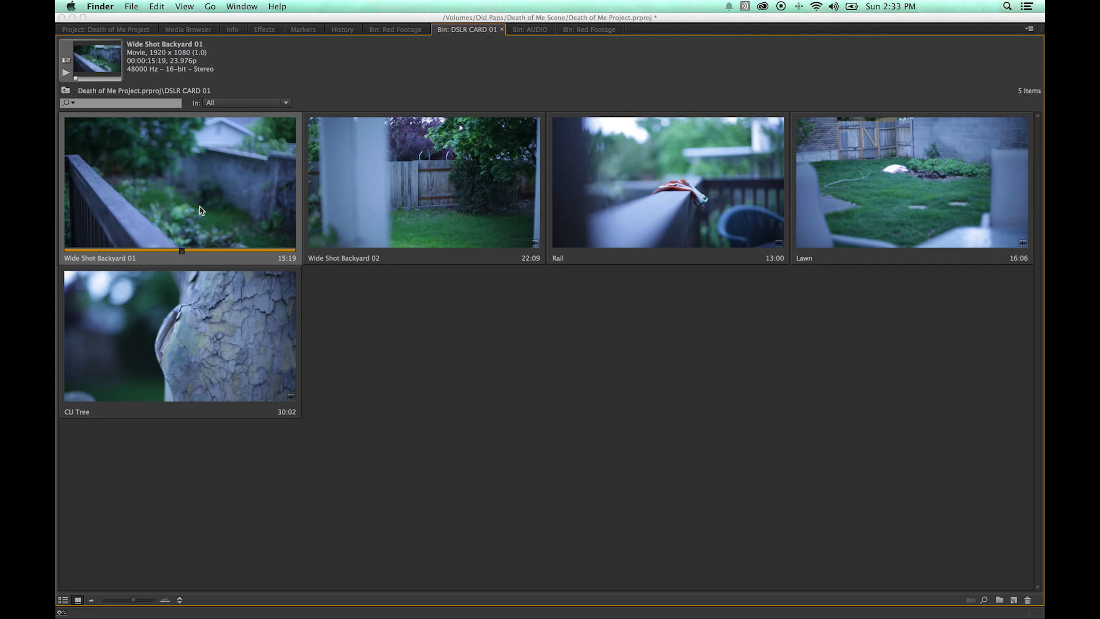
right_click(200, 211)
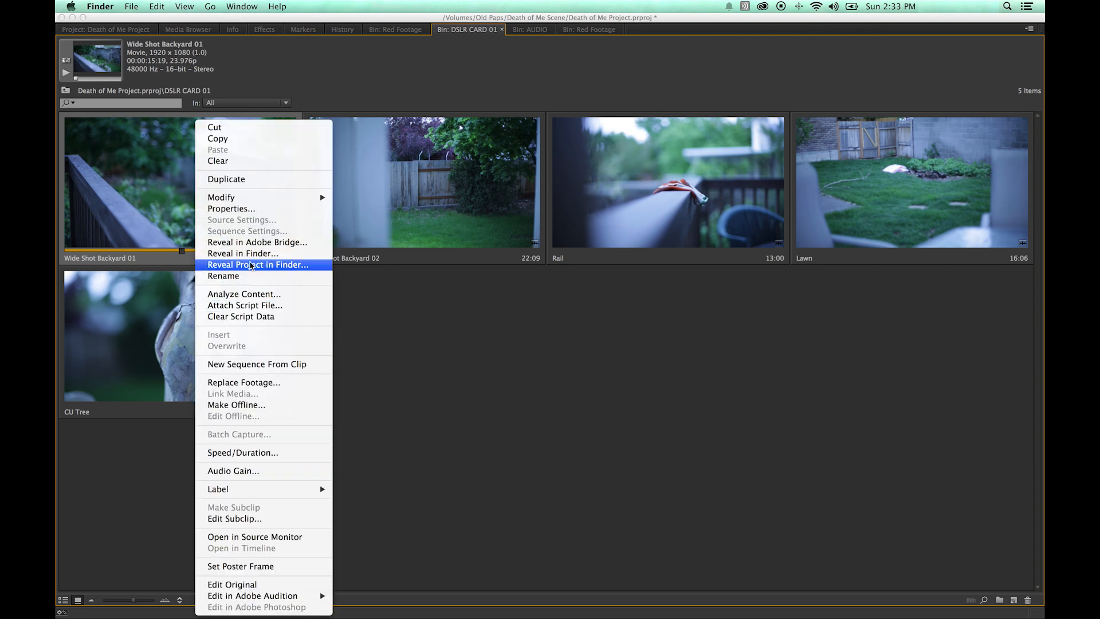
left_click(242, 253)
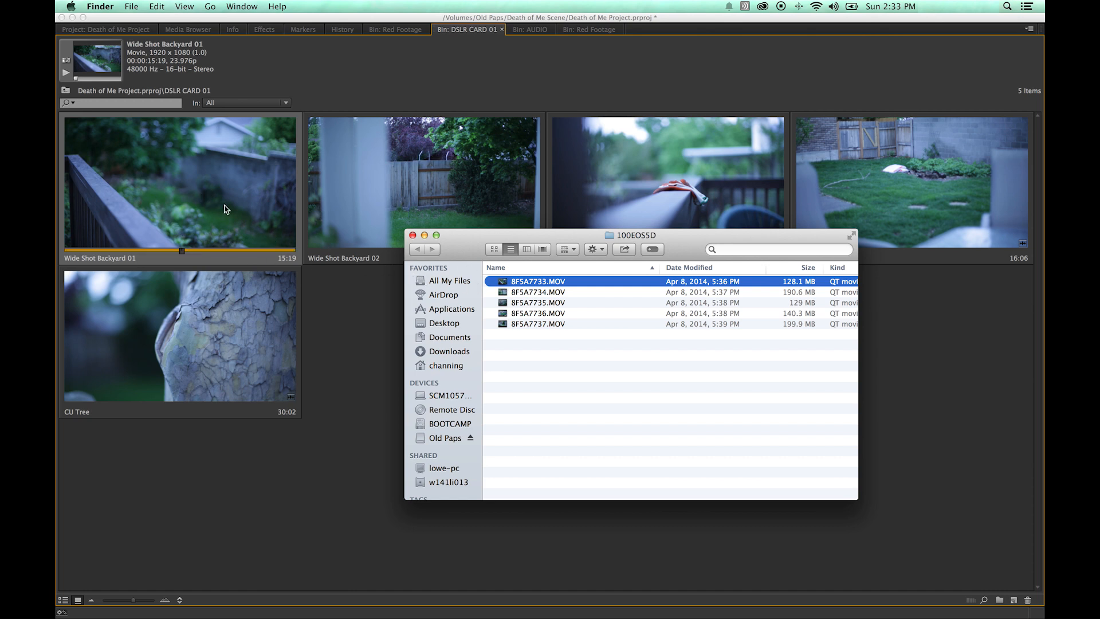
left_click(412, 236)
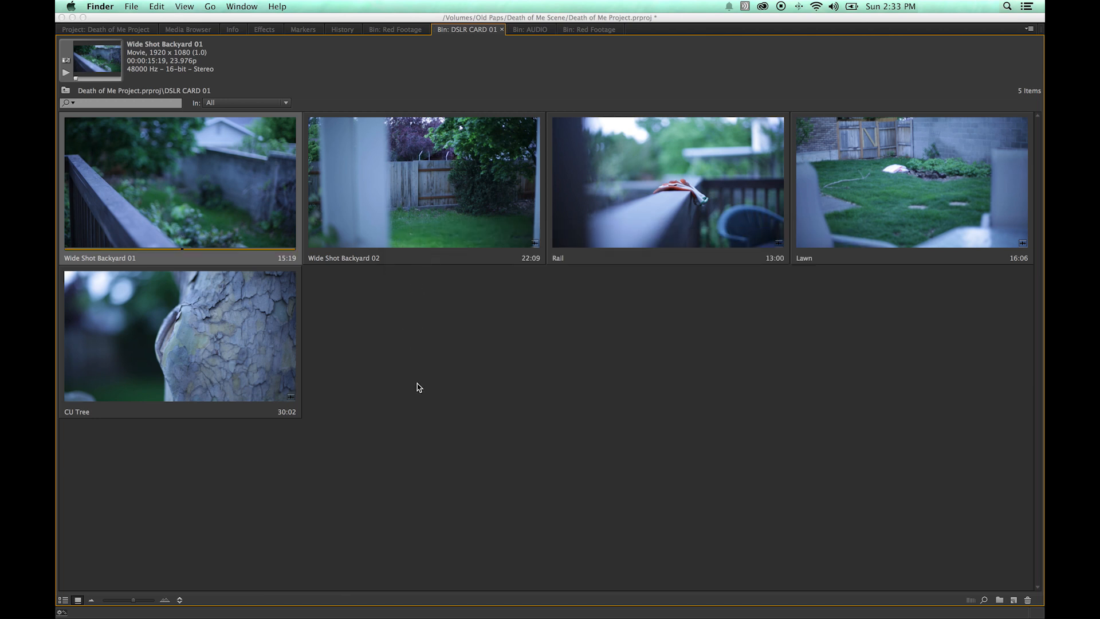
Return to the Project panel and search the project for clips by name: scene 17, wide, then tree.
left_click(132, 33)
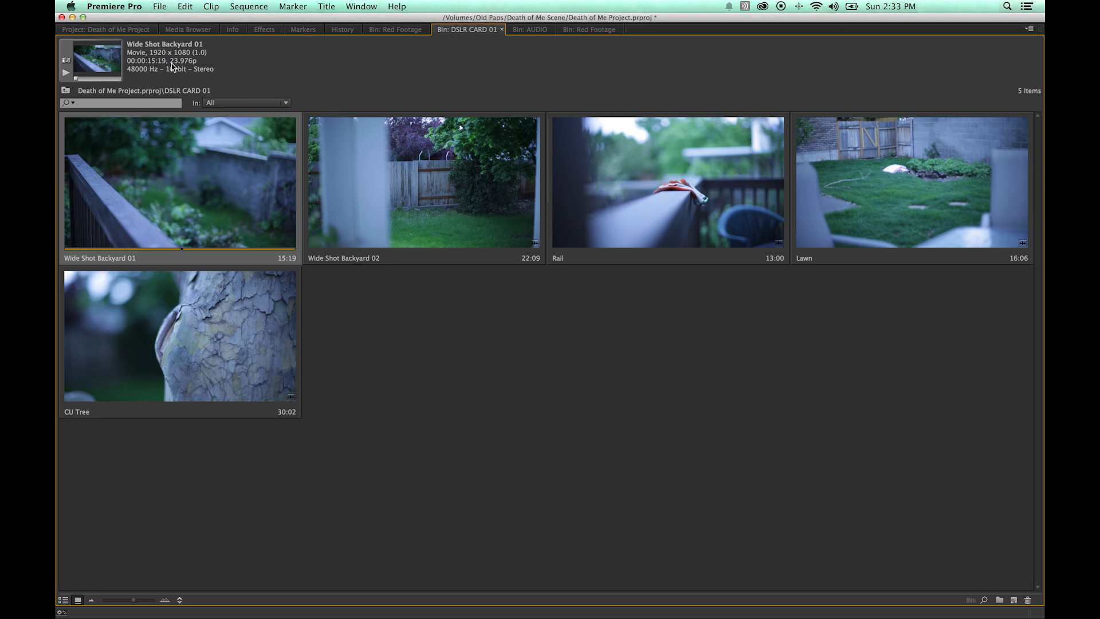
left_click(130, 34)
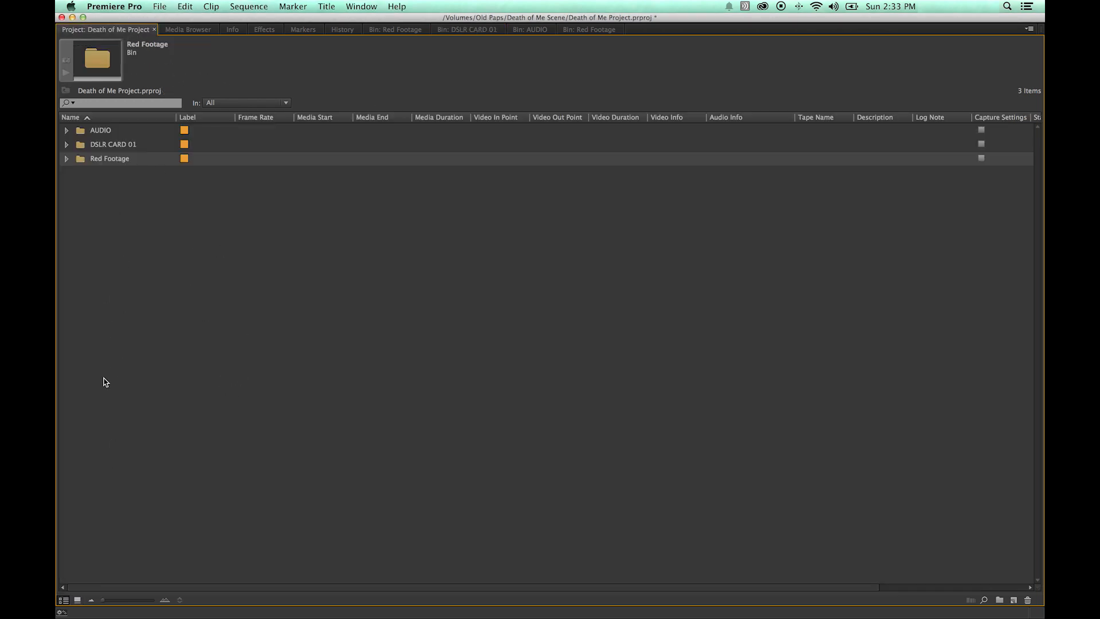
left_click(81, 103)
type("sce")
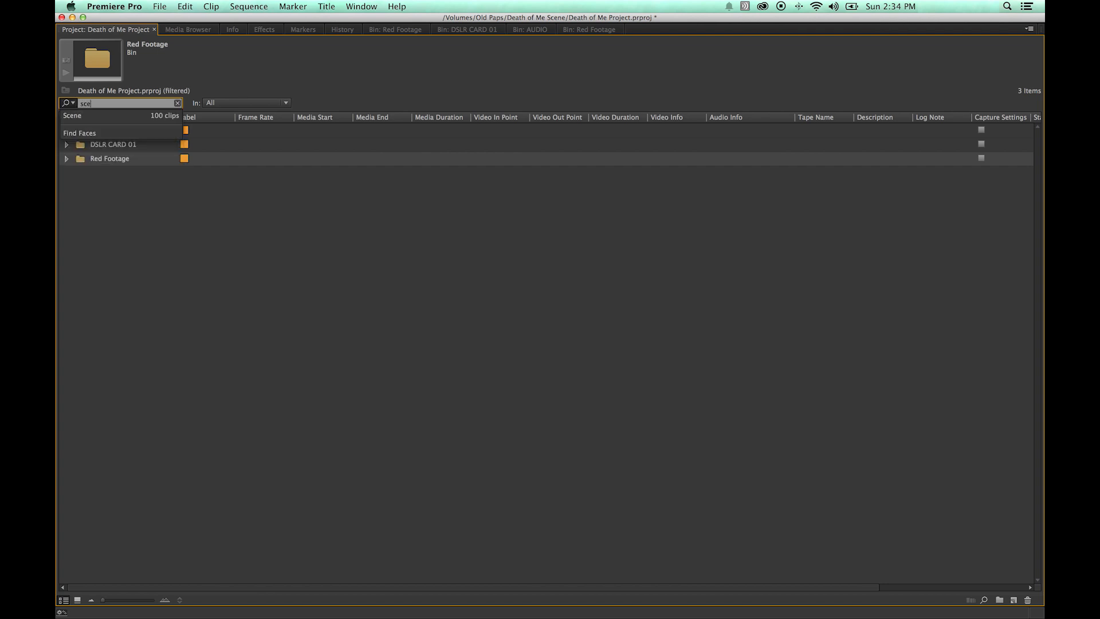
type("n")
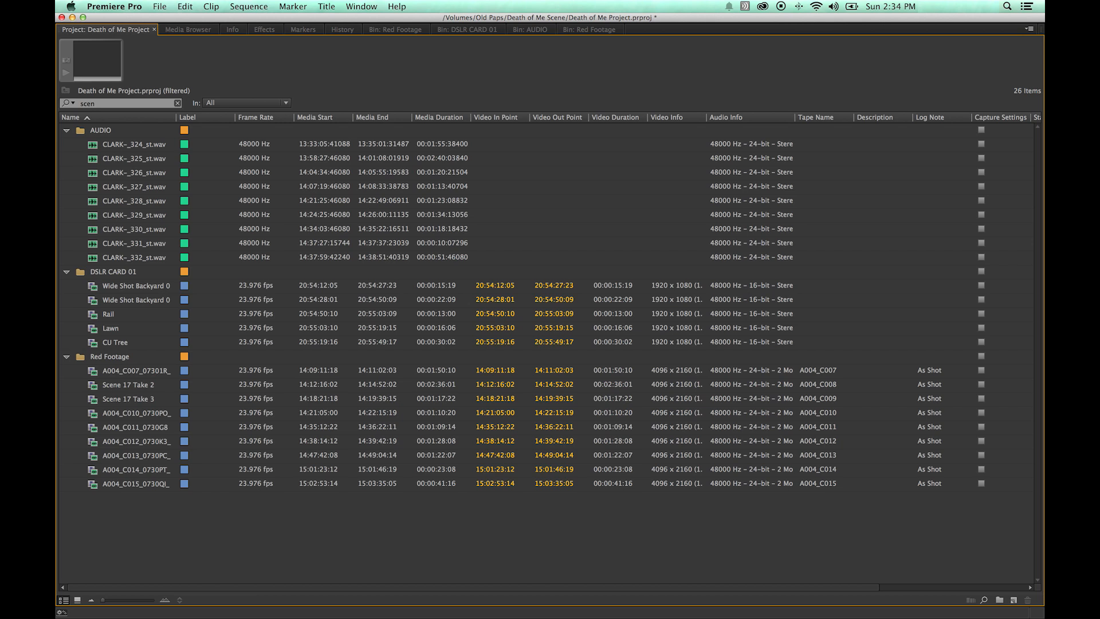
left_click(105, 105)
type("e 17")
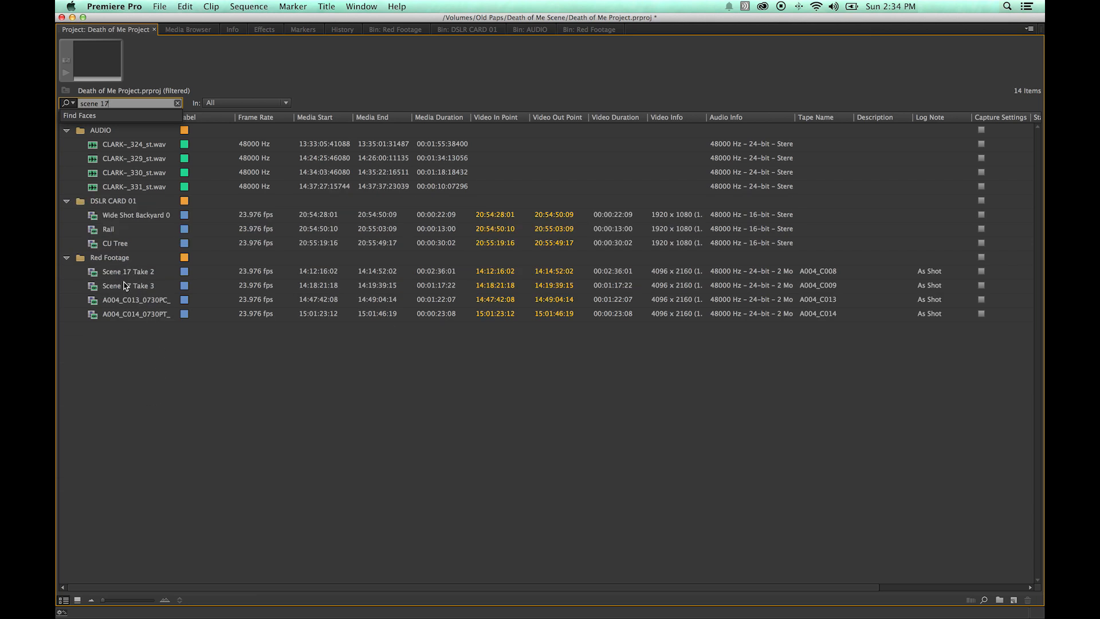
left_click_drag(121, 104, 65, 104)
type("wide")
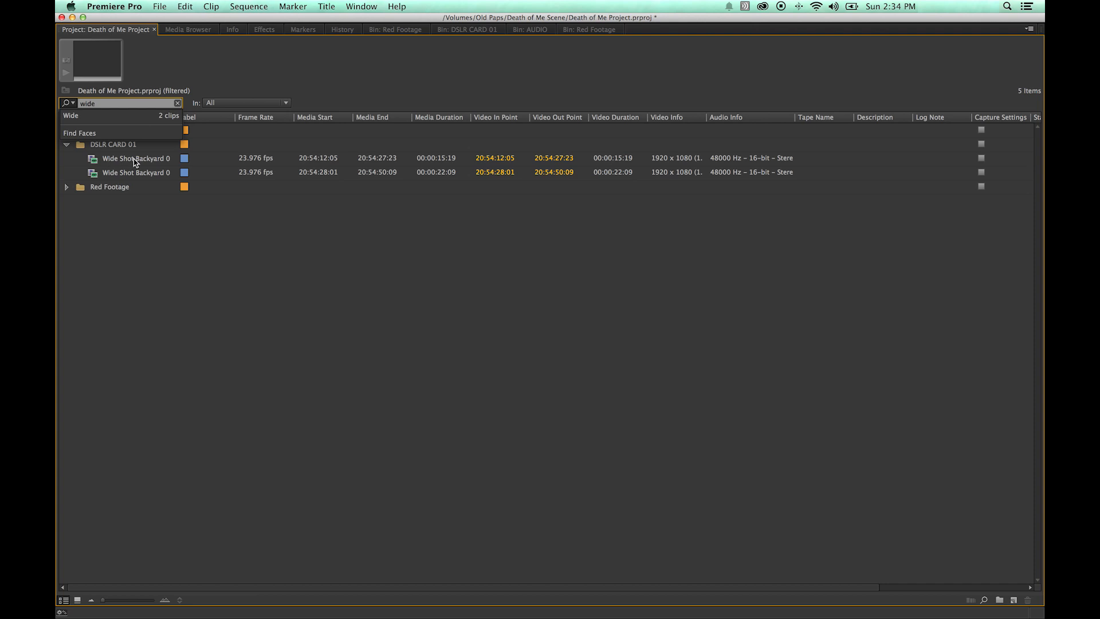
left_click_drag(104, 104, 66, 103)
type("tree")
Clear the project search, collapse the bins, and filter the project for tree again.
left_click(113, 232)
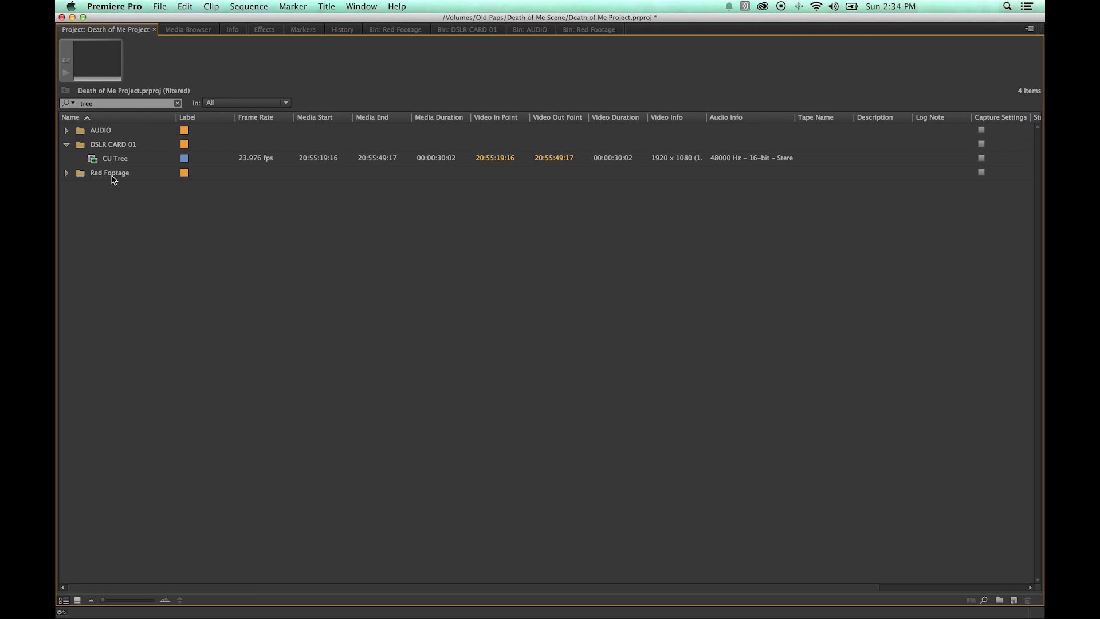
left_click(66, 173)
left_click(66, 131)
left_click(178, 104)
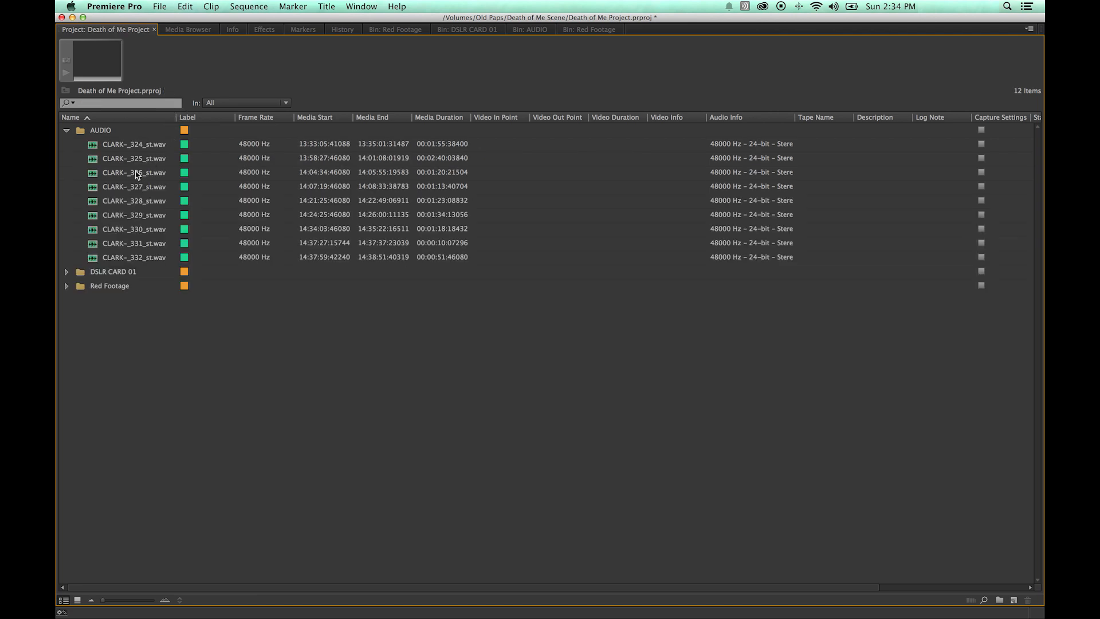
left_click(67, 131)
left_click(67, 158)
left_click(67, 158)
left_click(67, 144)
left_click(67, 145)
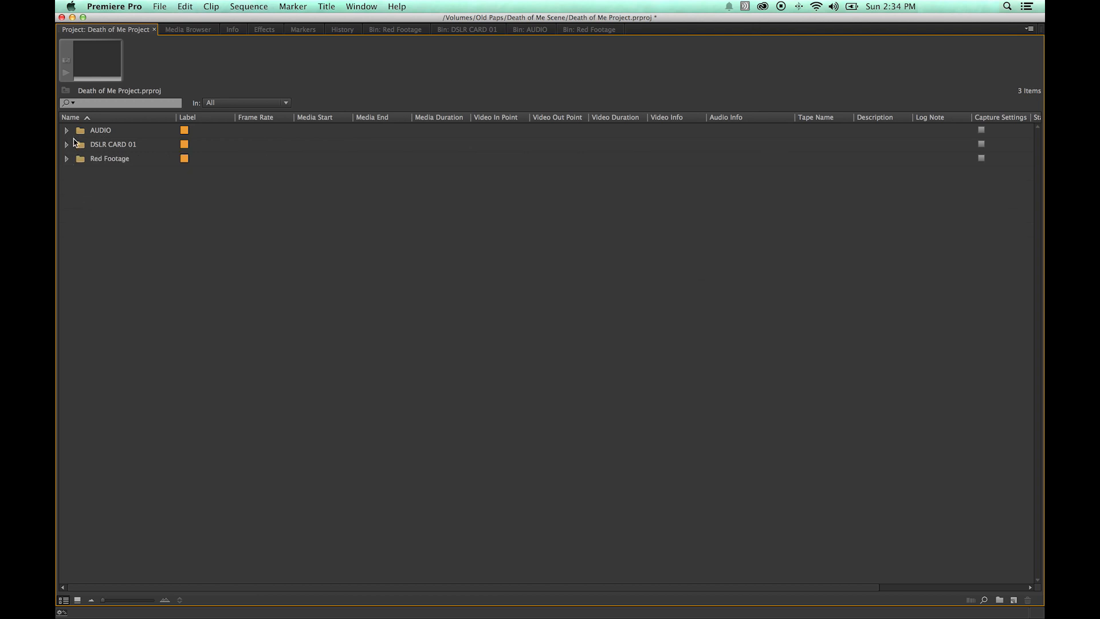
left_click(88, 104)
type("tr")
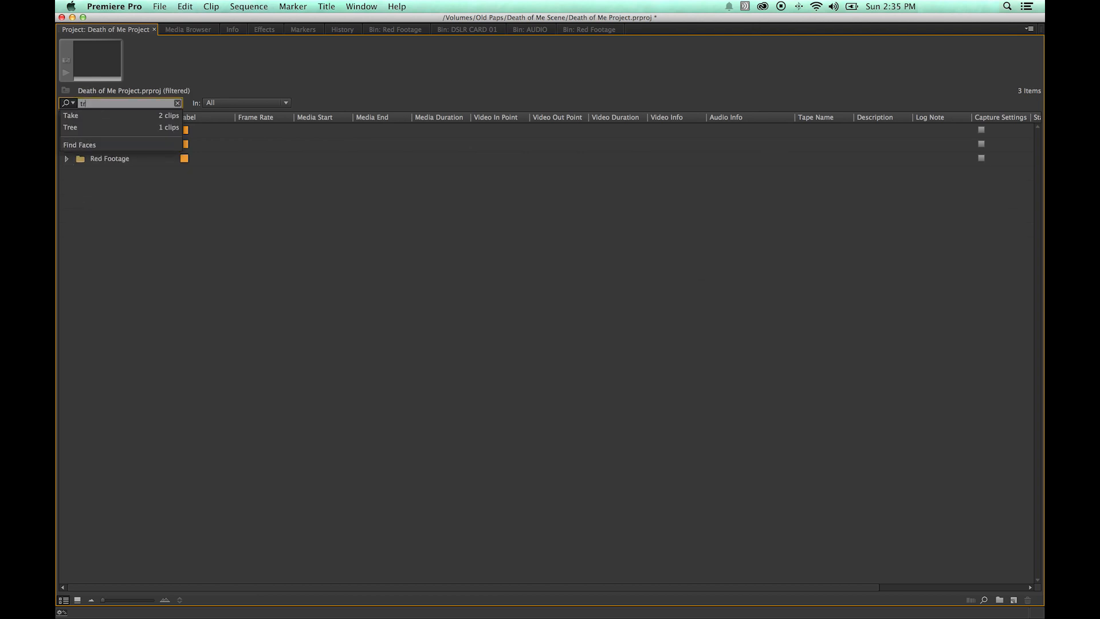
type("ee")
left_click(115, 206)
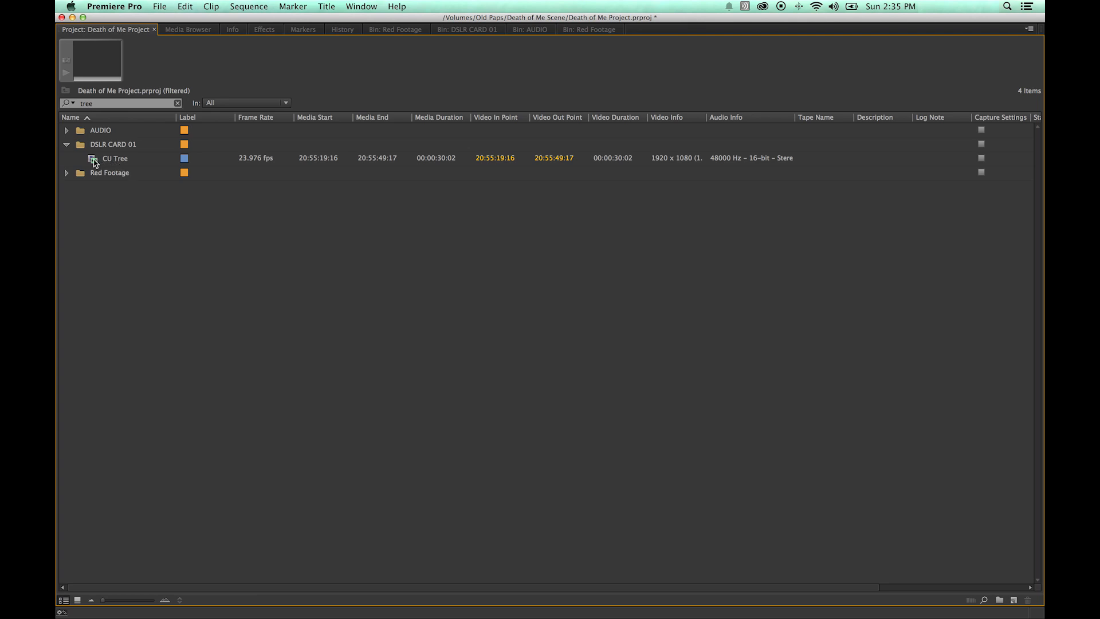
double_click(94, 160)
Maximize the Project panel to show all bins and clips in list view.
left_click_drag(111, 310, 178, 310)
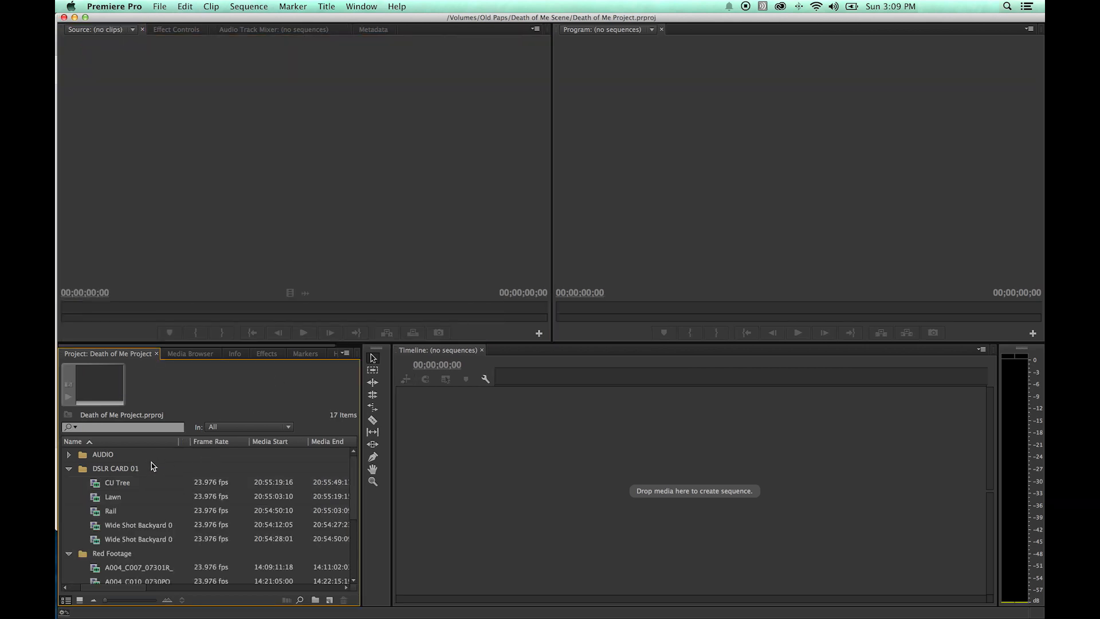
key("grave")
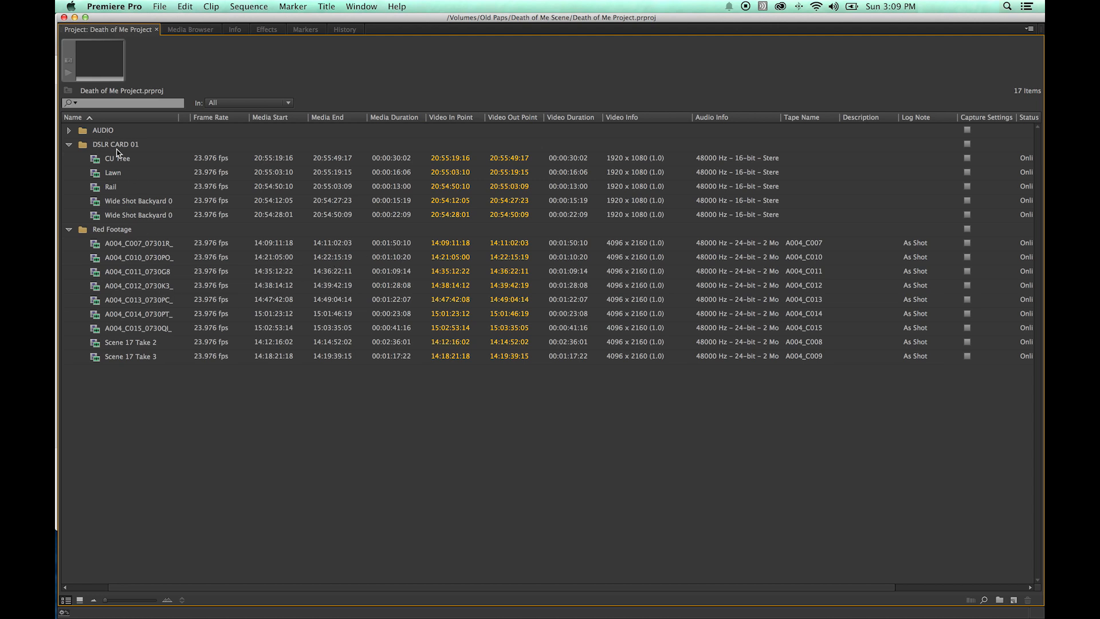
left_click(69, 144)
left_click(69, 144)
Add the Script metadata fields Scene Setting, Time of Day and Action as Project panel columns.
right_click(335, 122)
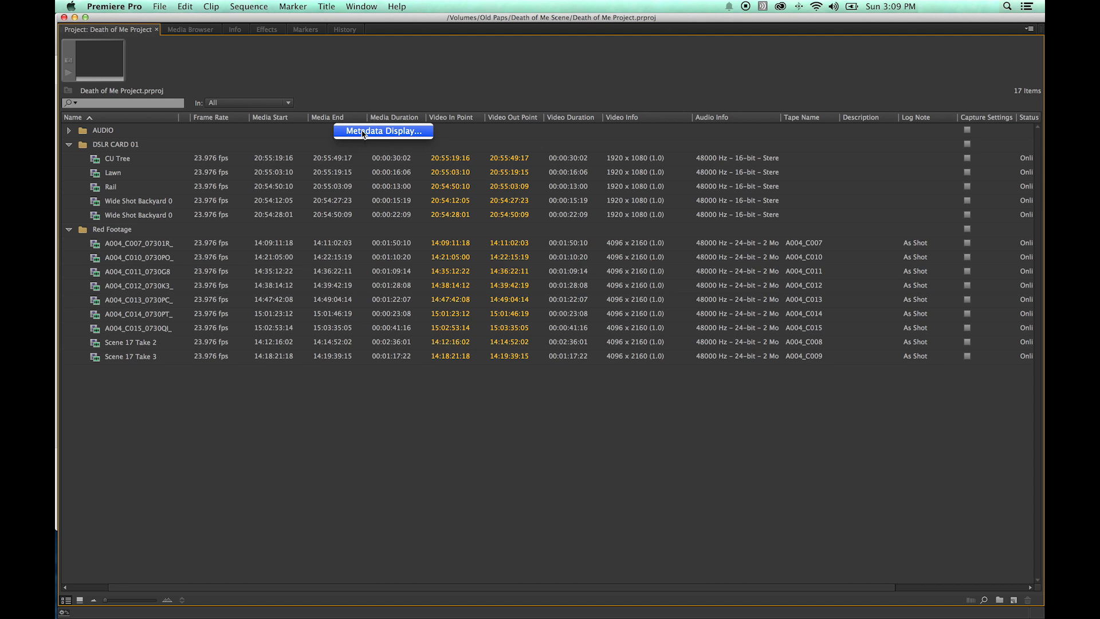
left_click(363, 132)
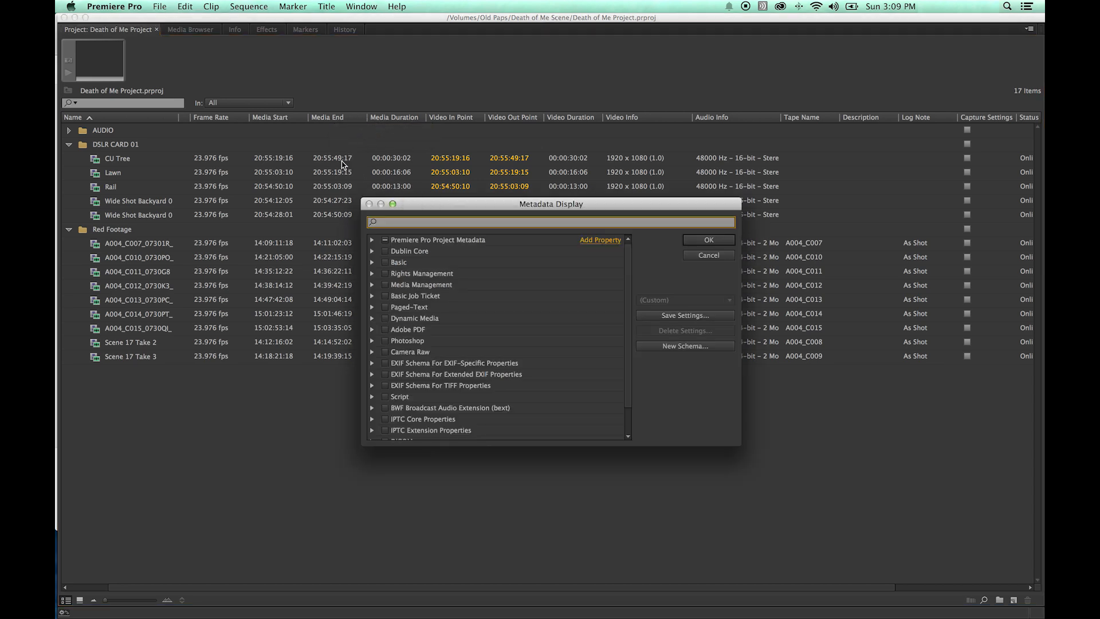
left_click_drag(452, 206, 363, 138)
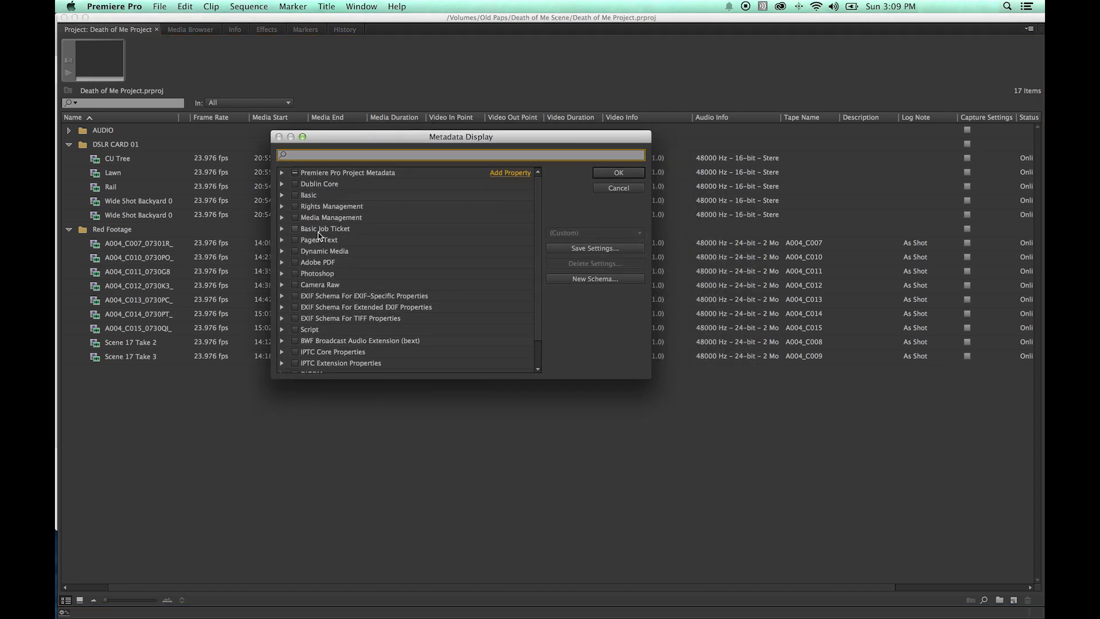
left_click_drag(535, 275, 537, 322)
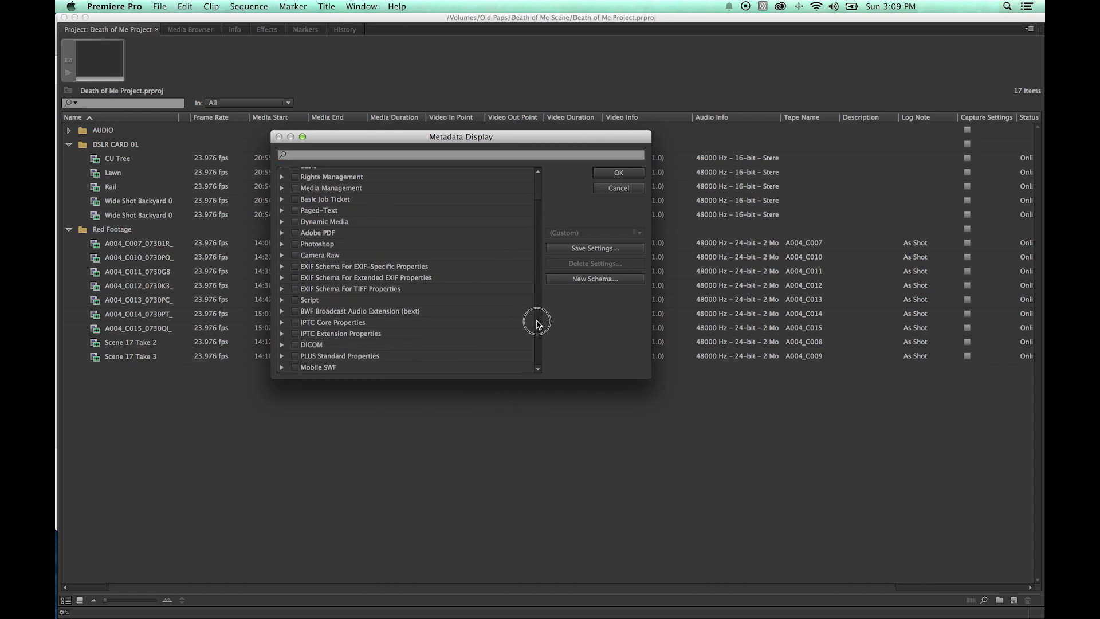
left_click(283, 368)
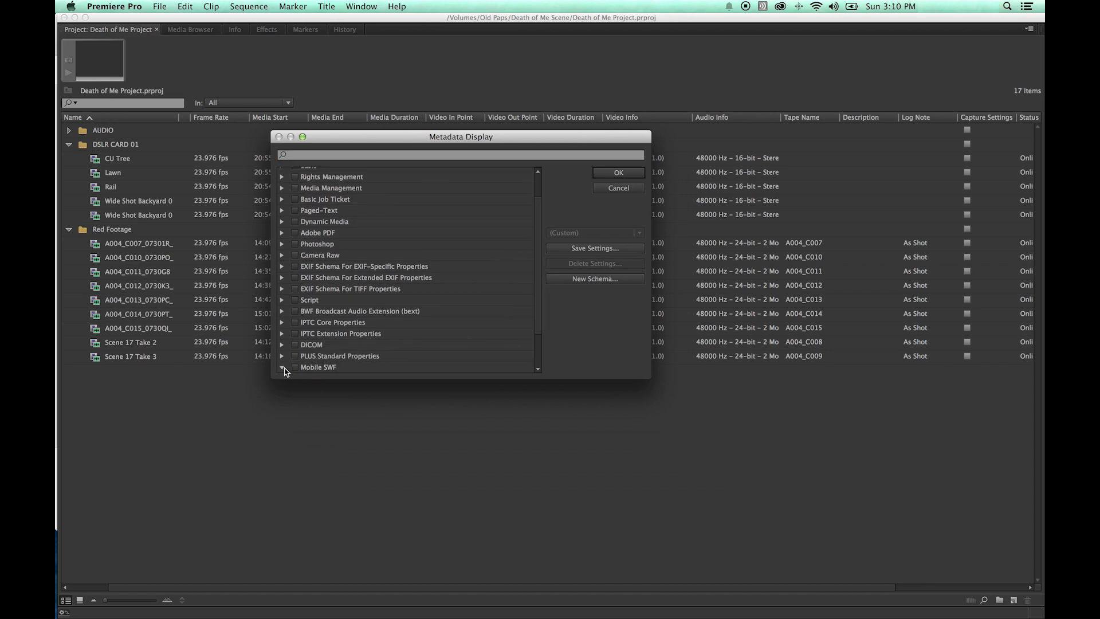
scroll(363, 349, "down", 4)
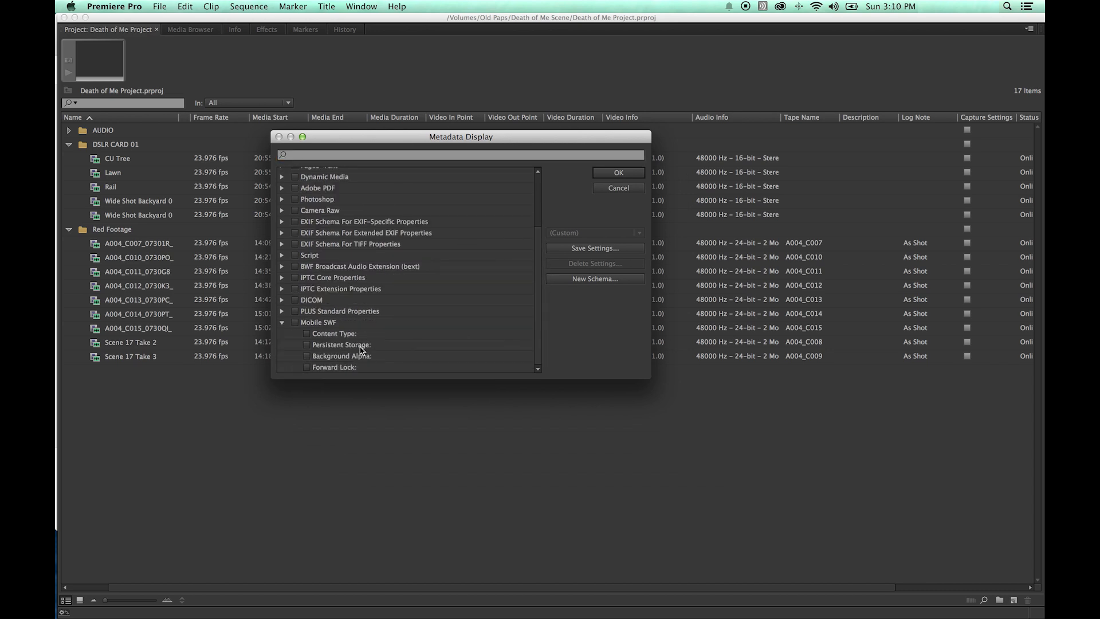
left_click(283, 323)
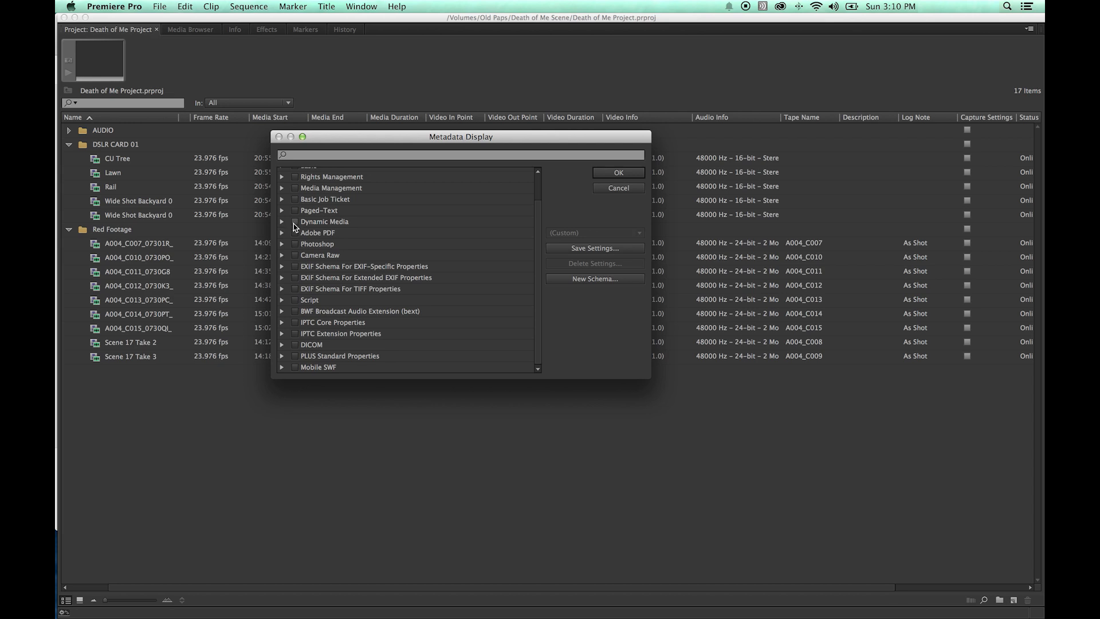
scroll(289, 229, "up", 3)
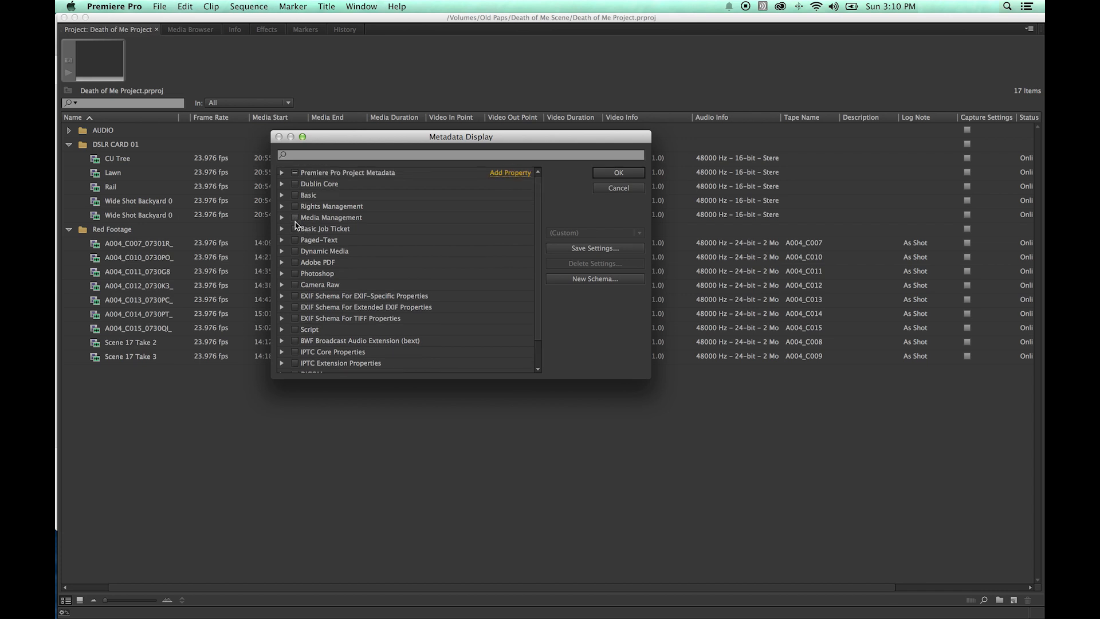
left_click(309, 330)
scroll(326, 341, "down", 3)
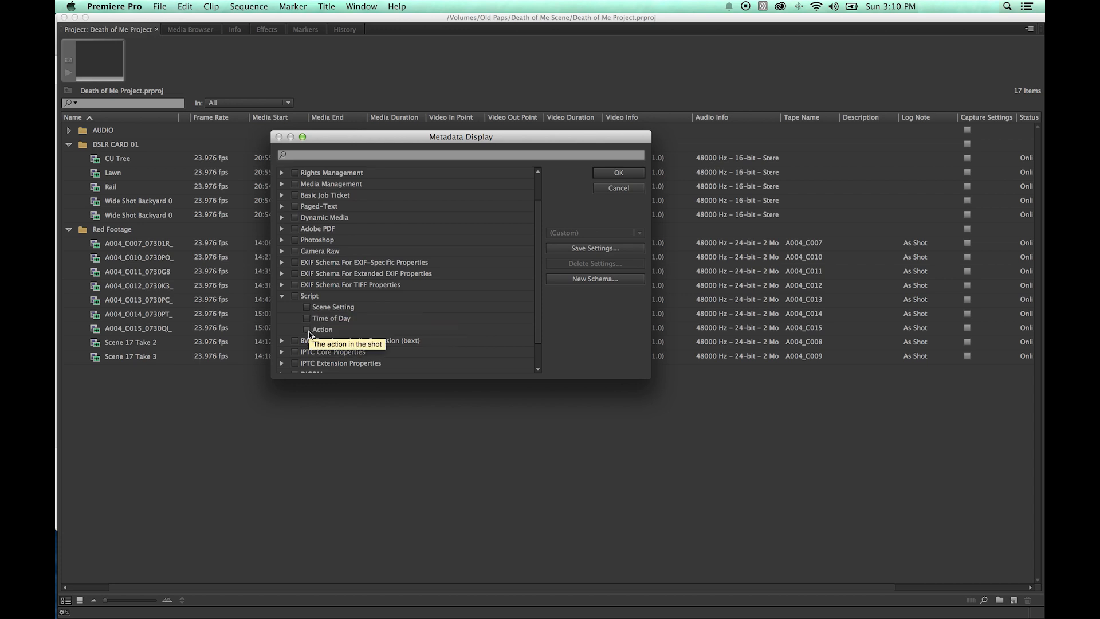
left_click(307, 307)
left_click(306, 317)
left_click(307, 328)
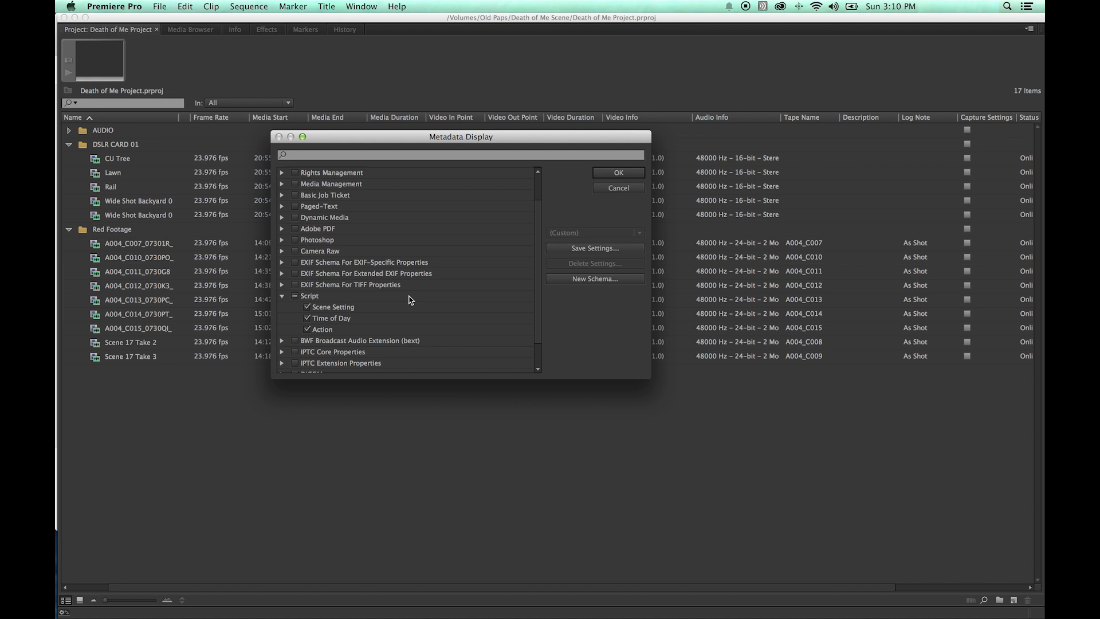
left_click(619, 173)
Scroll to the new columns and inspect the Time of Day options without choosing one.
scroll(632, 147, "right", 3)
scroll(631, 148, "right", 5)
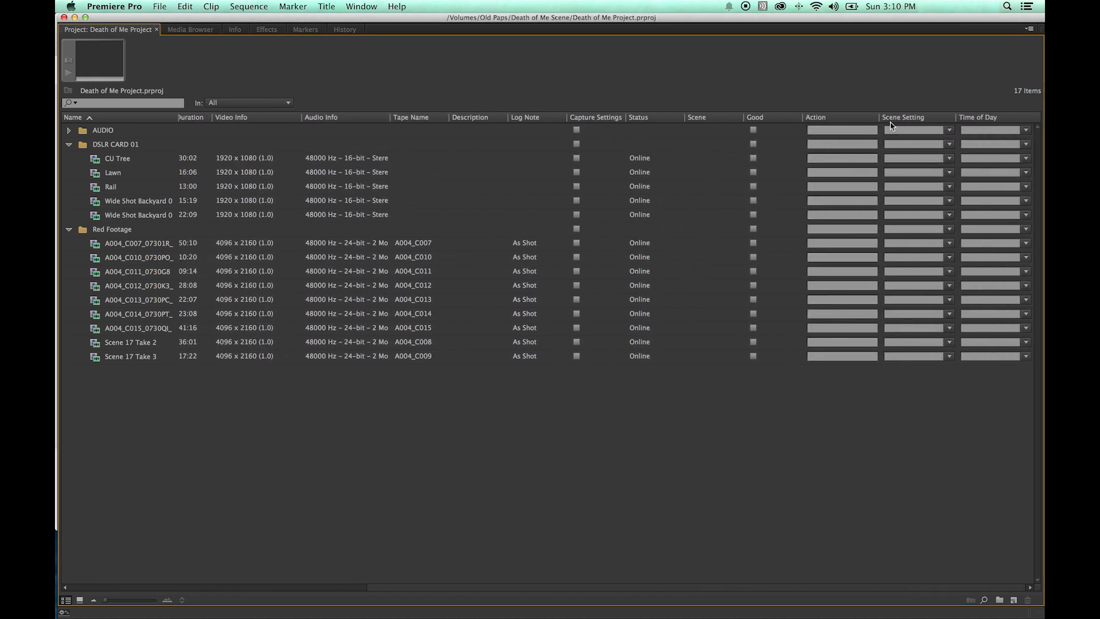
left_click(1023, 131)
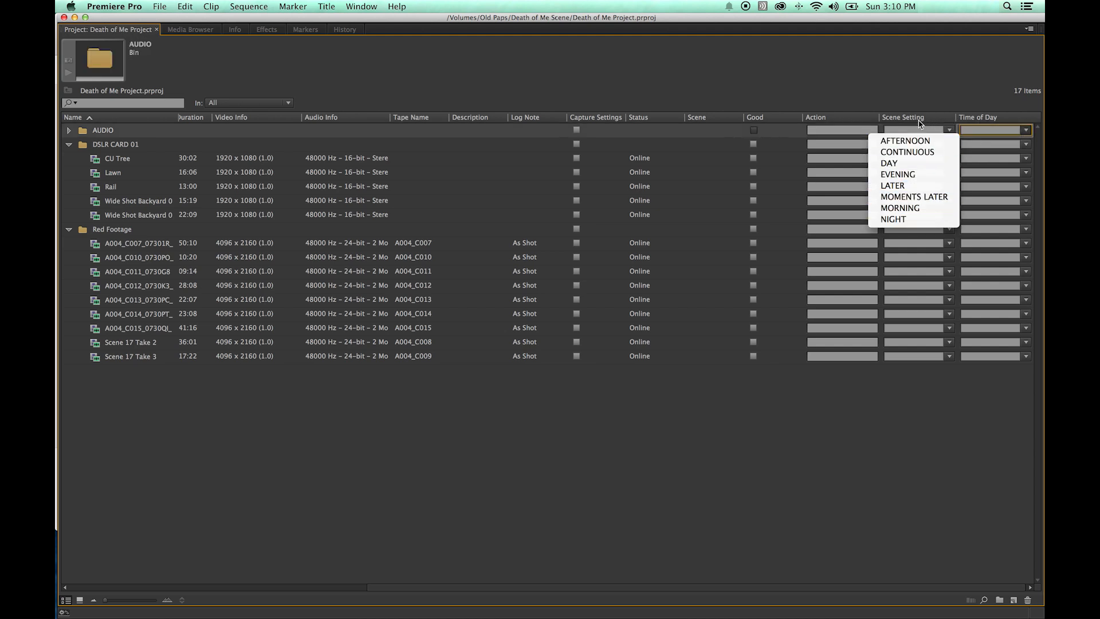
left_click(874, 132)
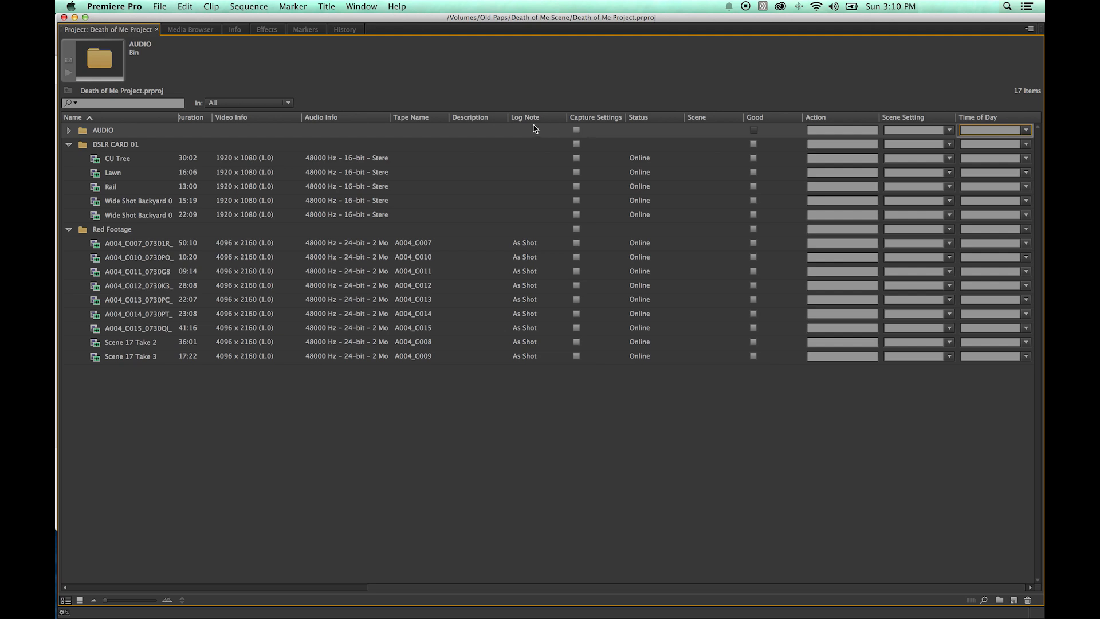
Reopen the Metadata Display settings from the Project panel column headers.
left_click(277, 104)
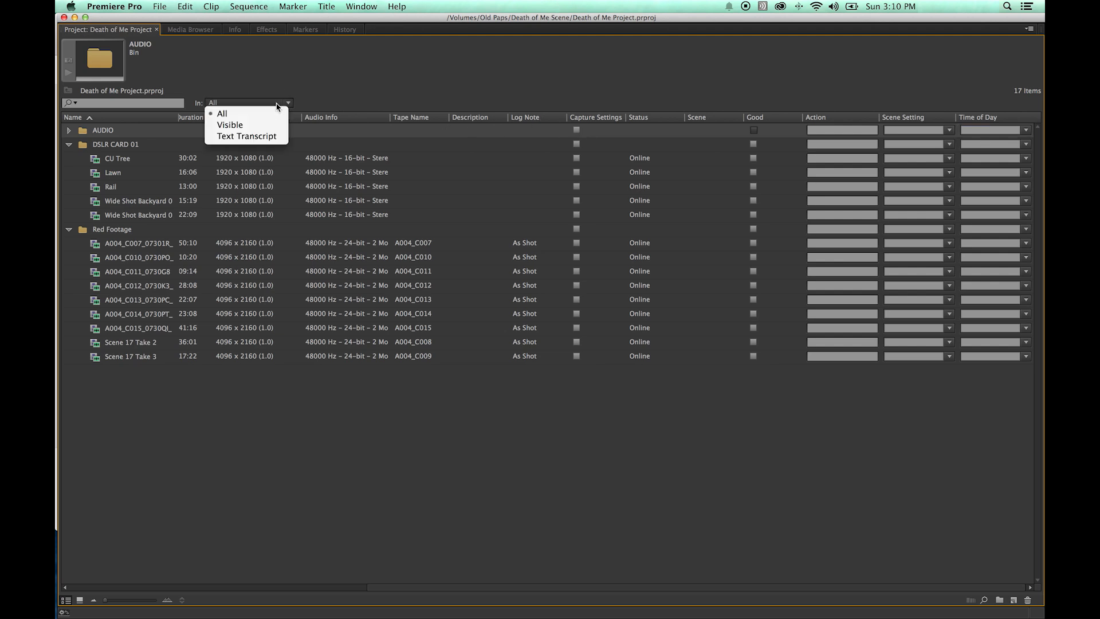
left_click(315, 105)
right_click(533, 120)
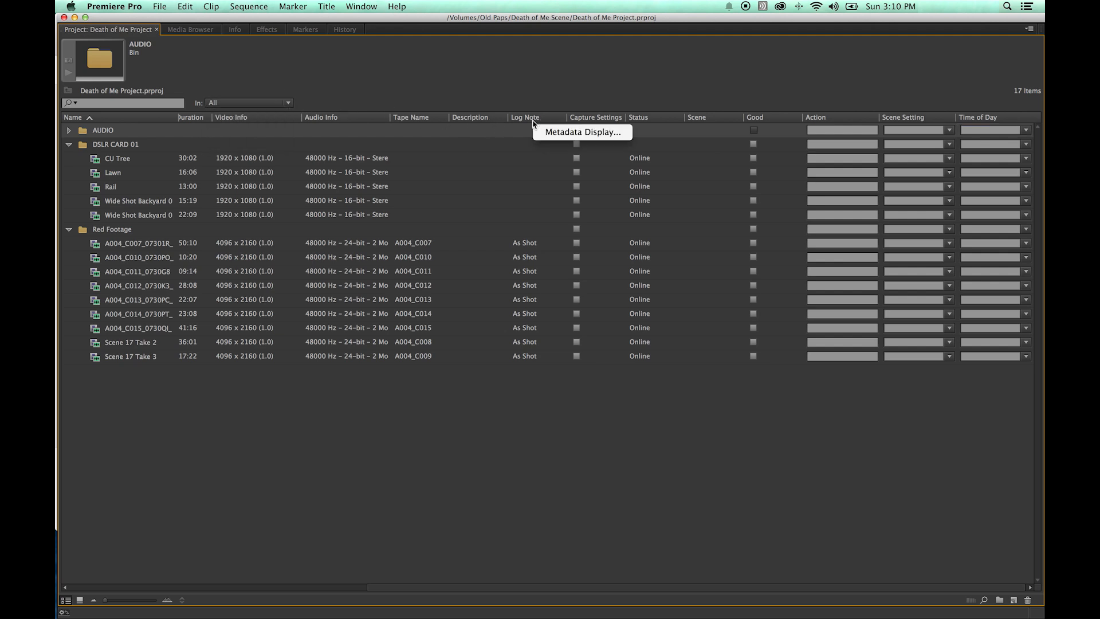
left_click(557, 135)
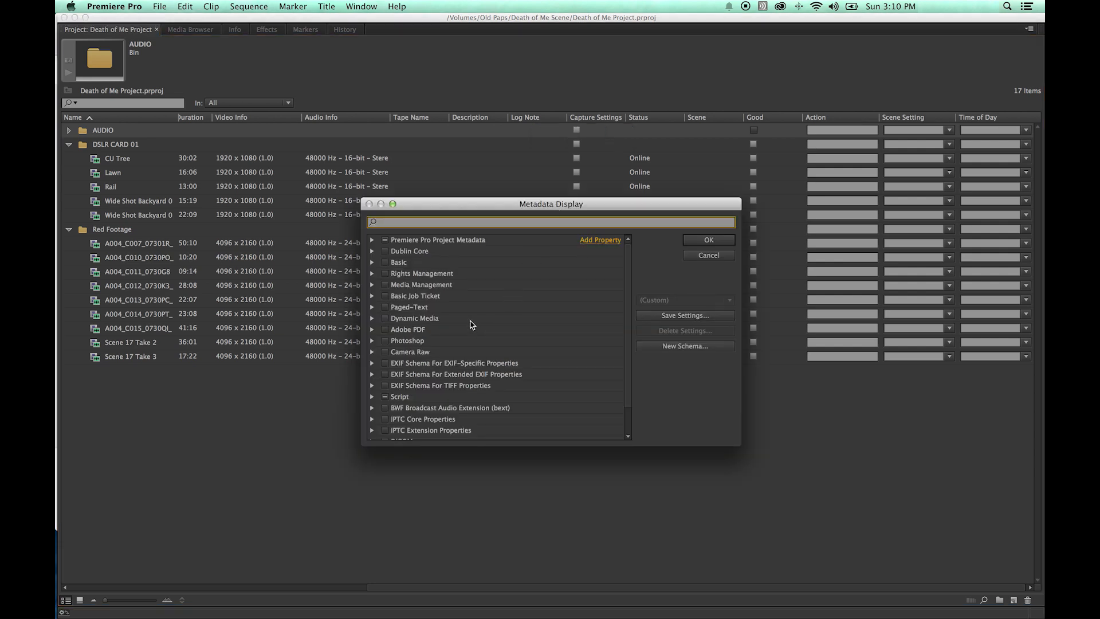